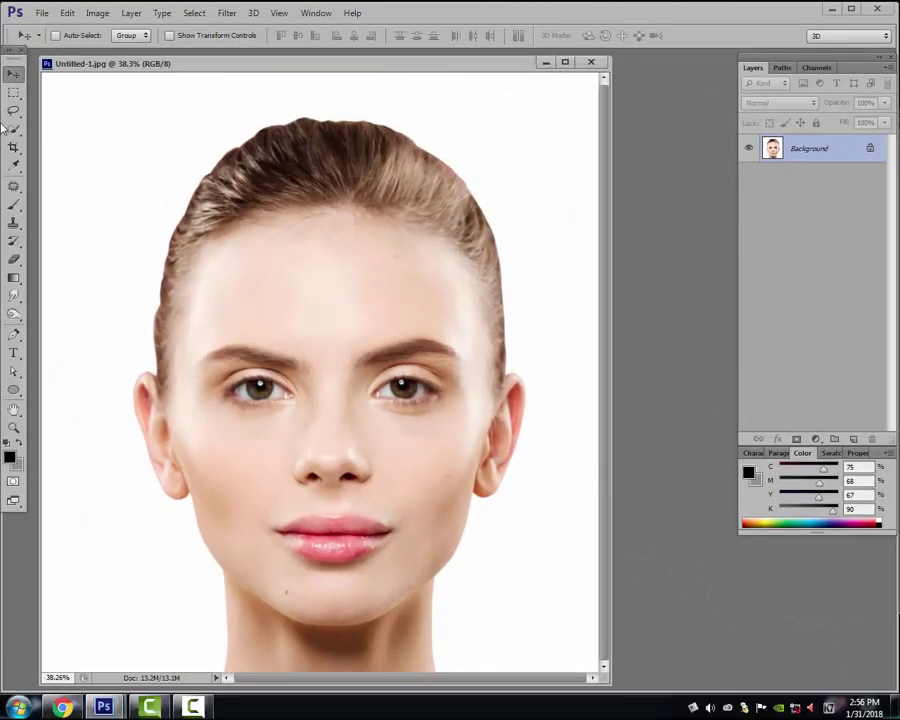
# Quick-select the face, hair and ears, subtracting the neck and smoothing the right jawline
pyautogui.click(14, 131)
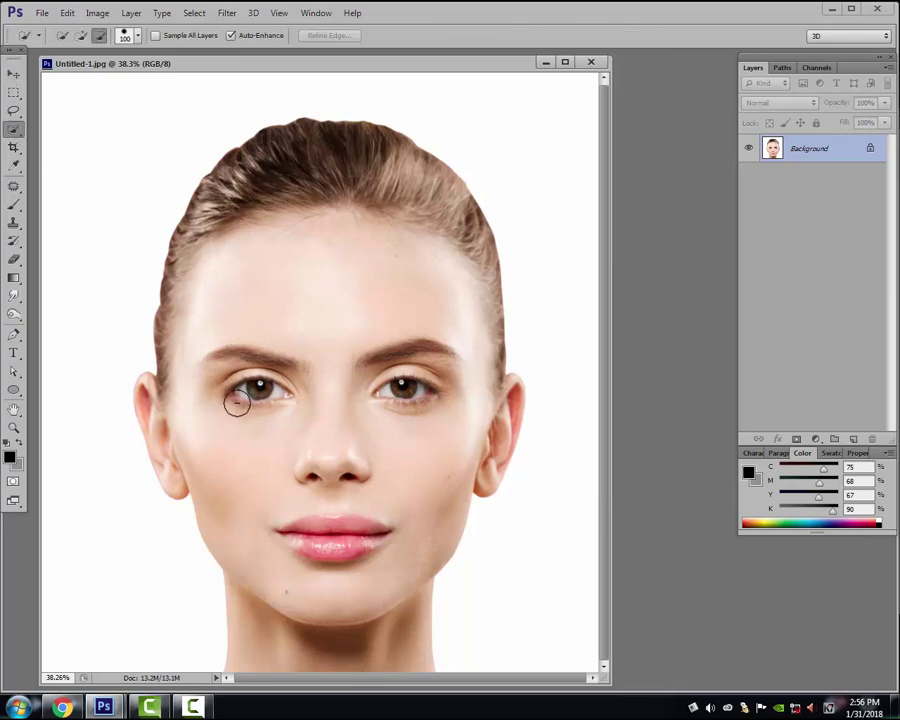
pyautogui.moveTo(349, 598)
pyautogui.mouseDown()
pyautogui.moveTo(235, 527)
pyautogui.moveTo(305, 197)
pyautogui.moveTo(441, 594)
pyautogui.mouseUp()
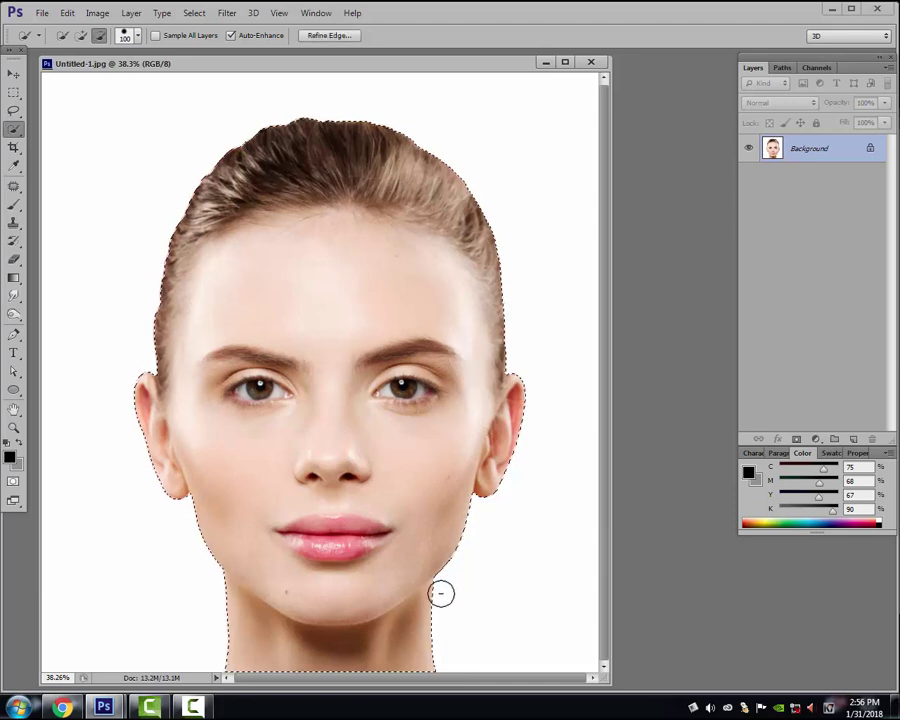
pyautogui.moveTo(476, 637)
pyautogui.mouseDown()
pyautogui.moveTo(362, 669)
pyautogui.moveTo(297, 663)
pyautogui.moveTo(243, 639)
pyautogui.moveTo(216, 585)
pyautogui.mouseUp()
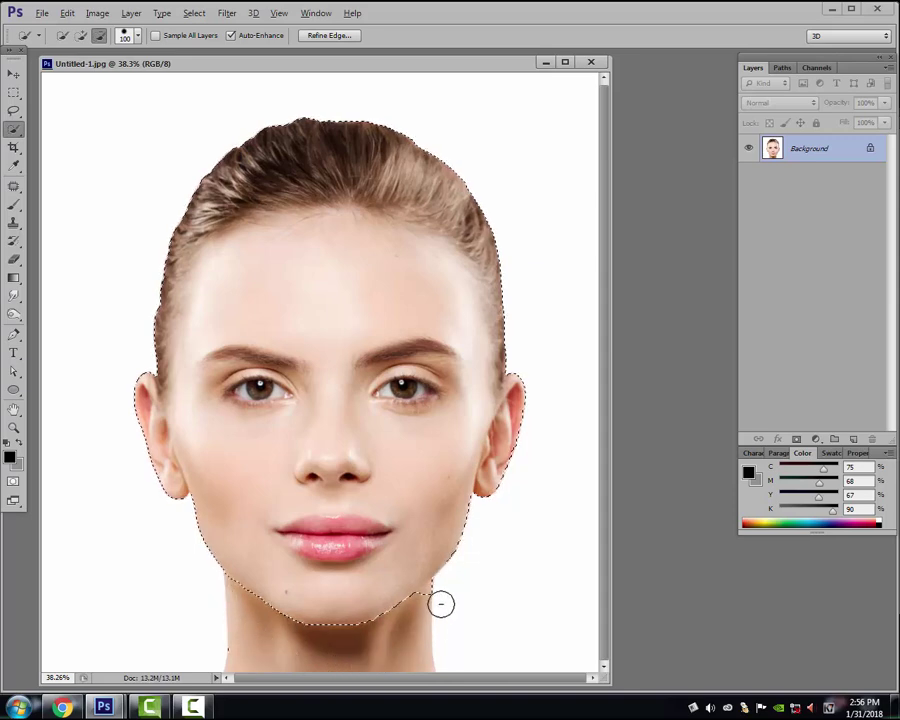
pyautogui.moveTo(446, 582); pyautogui.dragTo(434, 594)
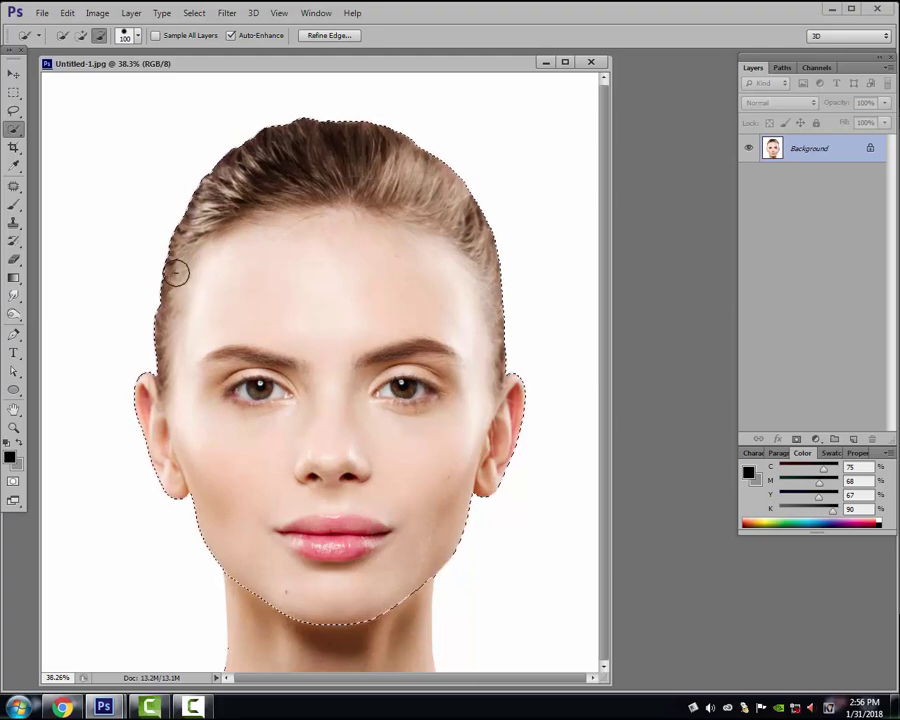
# Create a new white document, 12 × 8 inches at 200 pixels/inch
pyautogui.press('v')
pyautogui.click(42, 13)
pyautogui.click(70, 30)
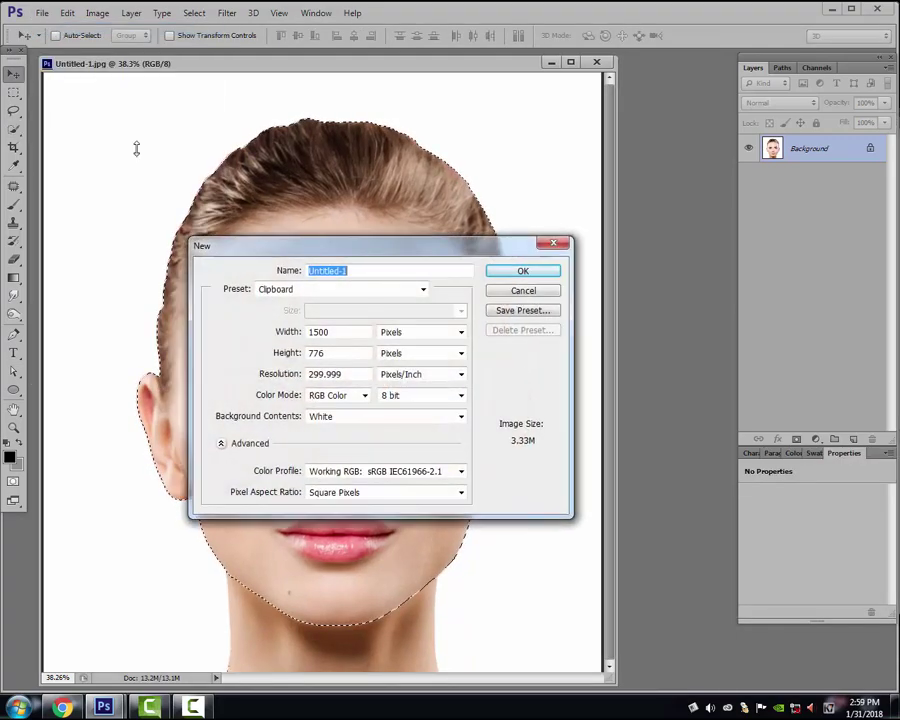
pyautogui.doubleClick(355, 331)
pyautogui.write('12')
pyautogui.press('Tab')
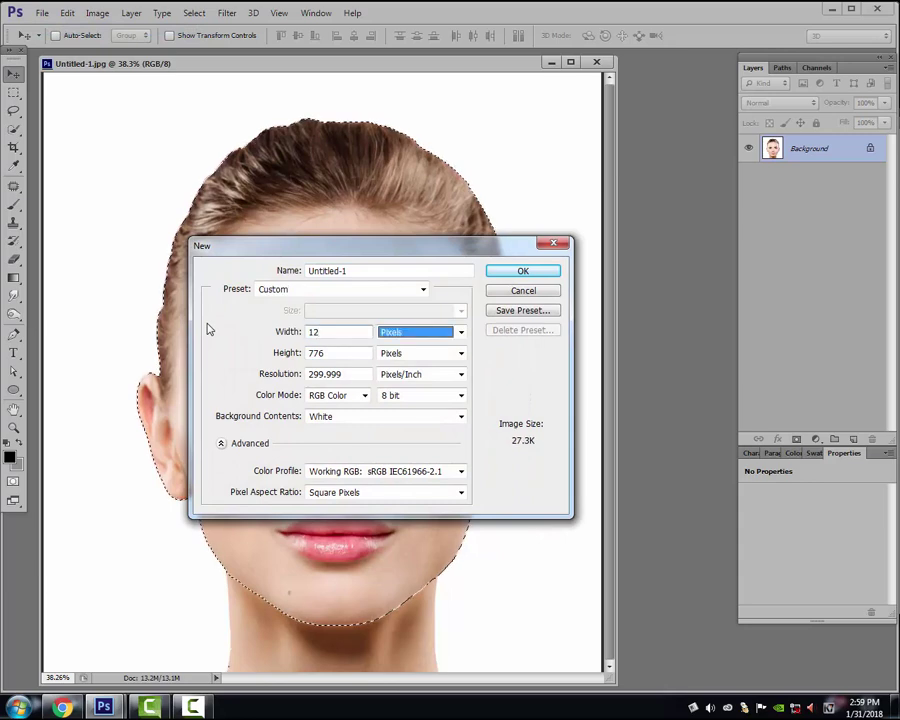
pyautogui.press('Down')
pyautogui.press('Tab')
pyautogui.write('8')
pyautogui.press('Tab')
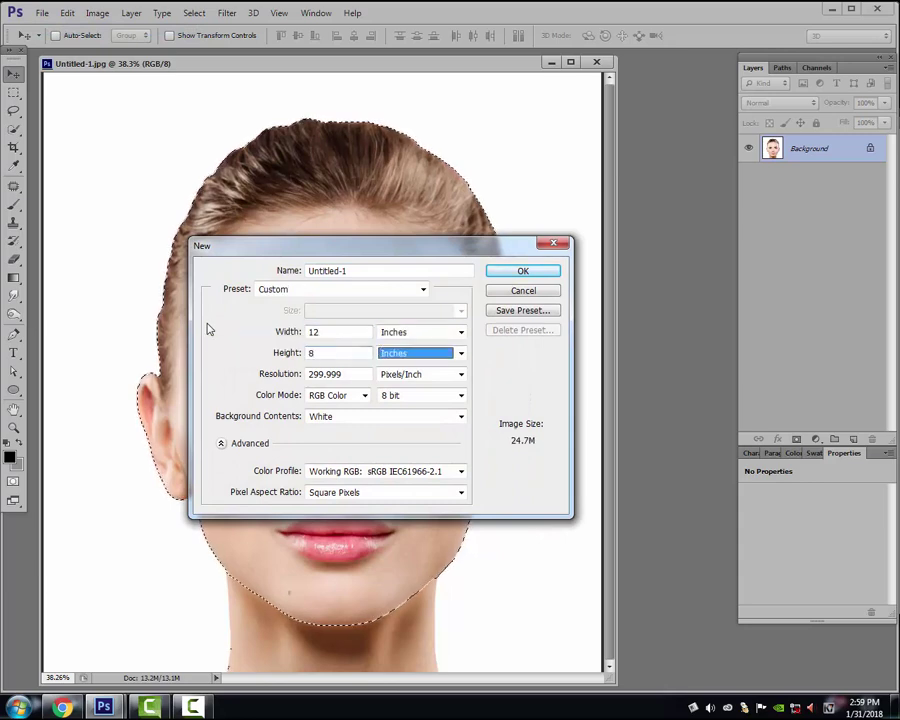
pyautogui.press('Tab')
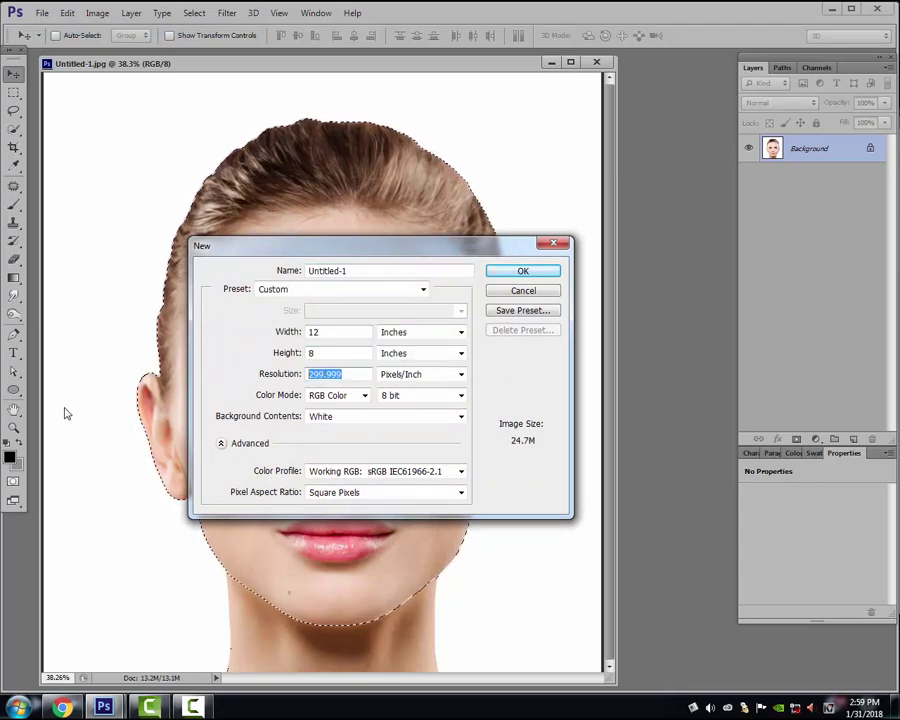
pyautogui.write('200')
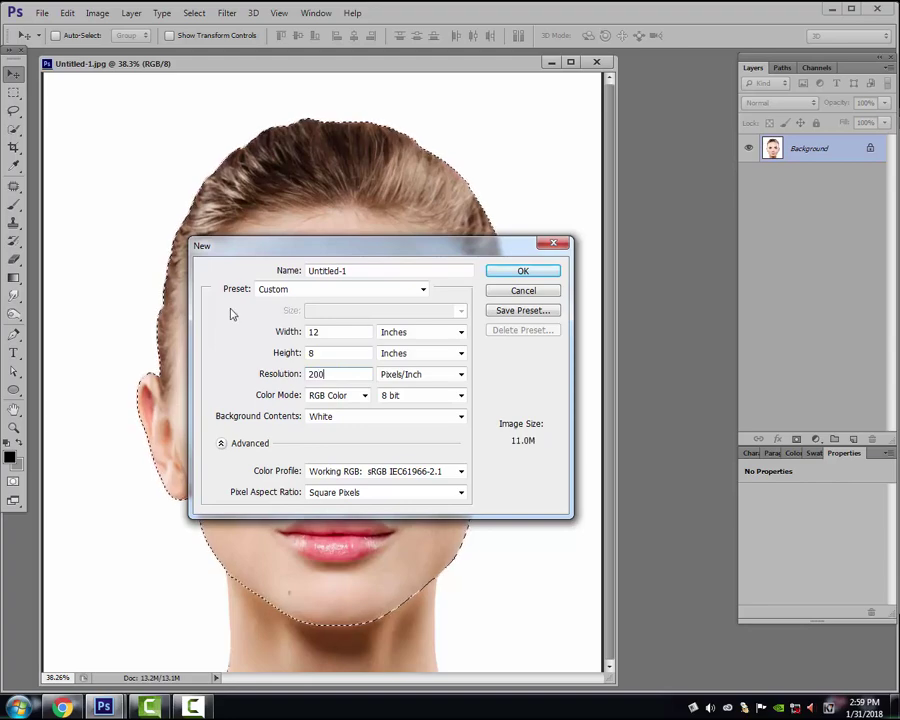
pyautogui.click(516, 275)
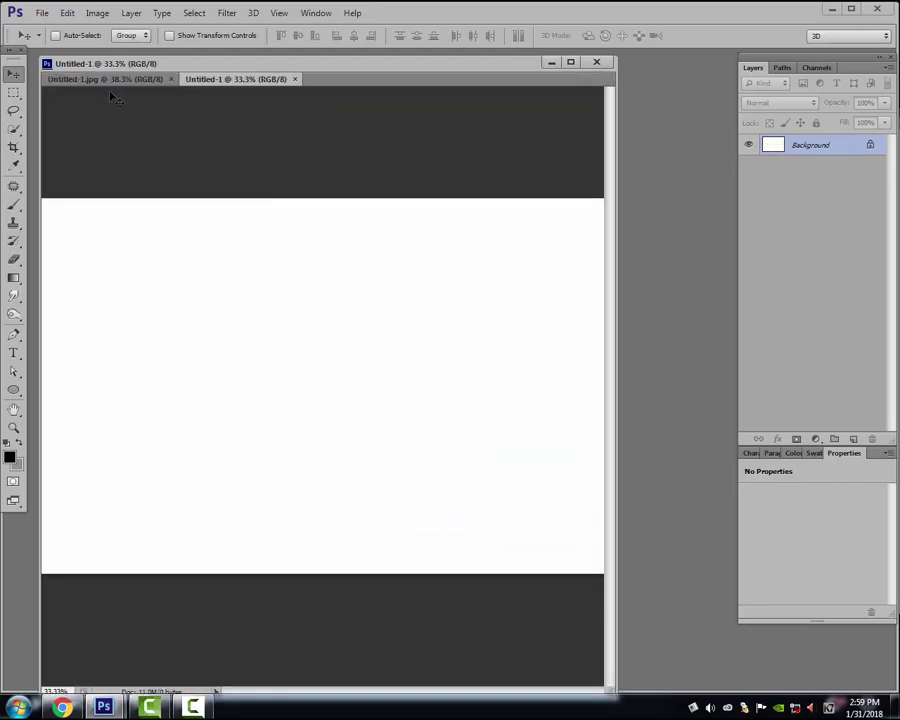
# Drag the selected face into the Untitled-1 document and show the grid in full-screen view
pyautogui.click(108, 80)
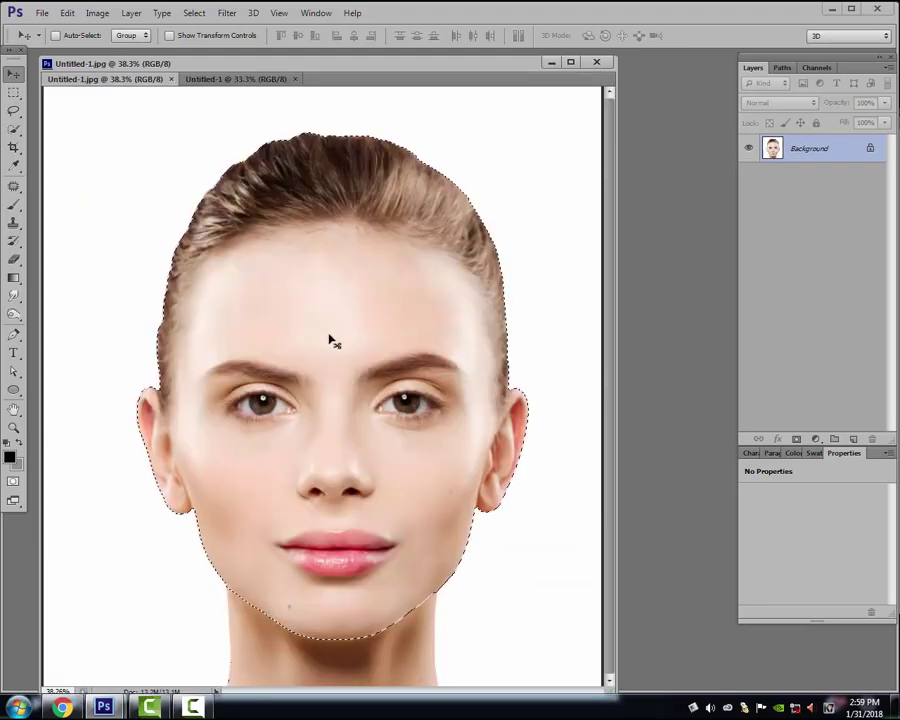
pyautogui.moveTo(329, 339)
pyautogui.mouseDown()
pyautogui.moveTo(249, 84)
pyautogui.moveTo(367, 341)
pyautogui.mouseUp()
pyautogui.press('f')
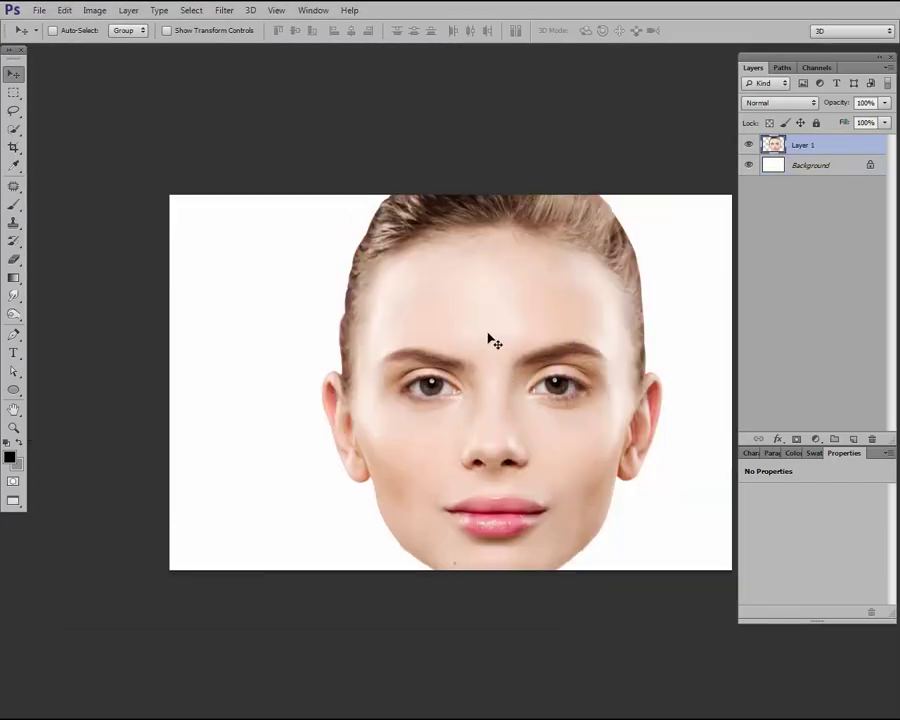
pyautogui.moveTo(520, 357); pyautogui.dragTo(455, 349)
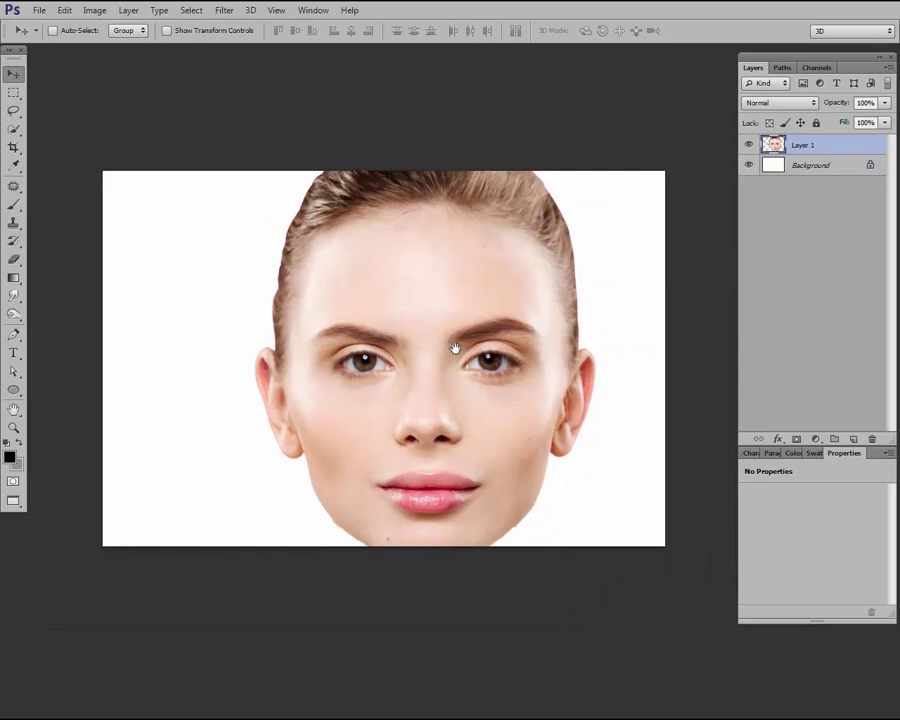
pyautogui.hotkey('ctrl', ';')
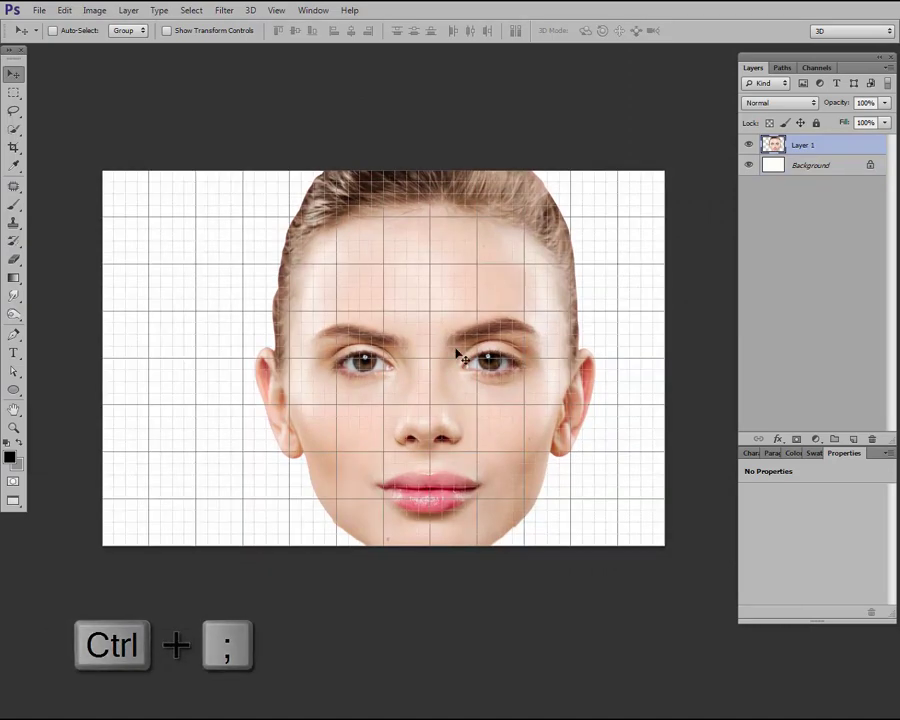
# Free-transform the face to 75% width and 82.36% height, centred on the canvas
pyautogui.hotkey('ctrl', 't')
pyautogui.moveTo(512, 281); pyautogui.dragTo(470, 322)
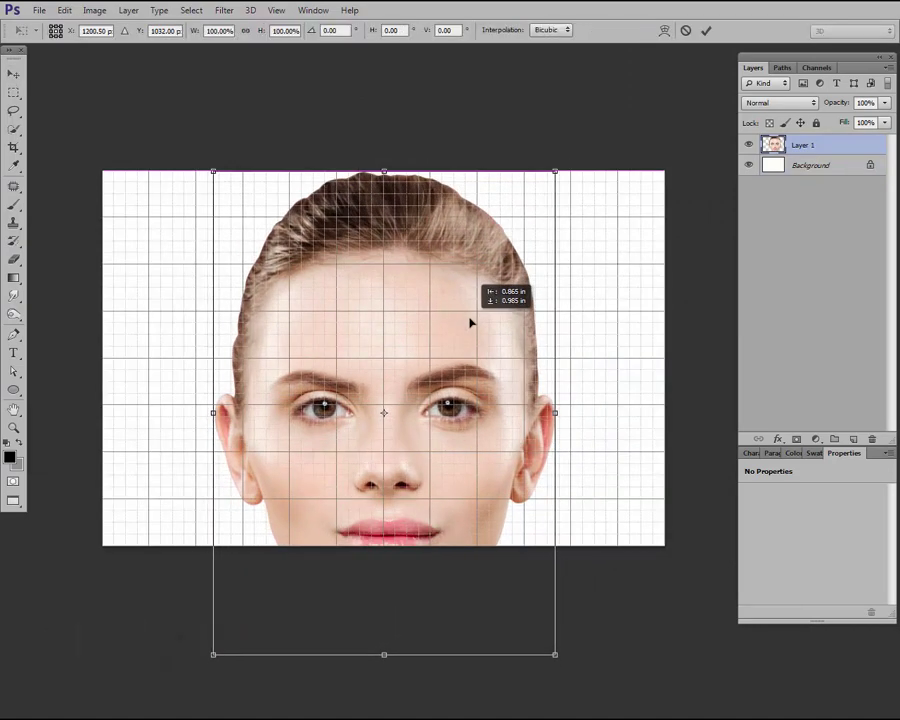
pyautogui.moveTo(557, 655)
pyautogui.mouseDown()
pyautogui.moveTo(440, 530)
pyautogui.moveTo(463, 541)
pyautogui.mouseUp()
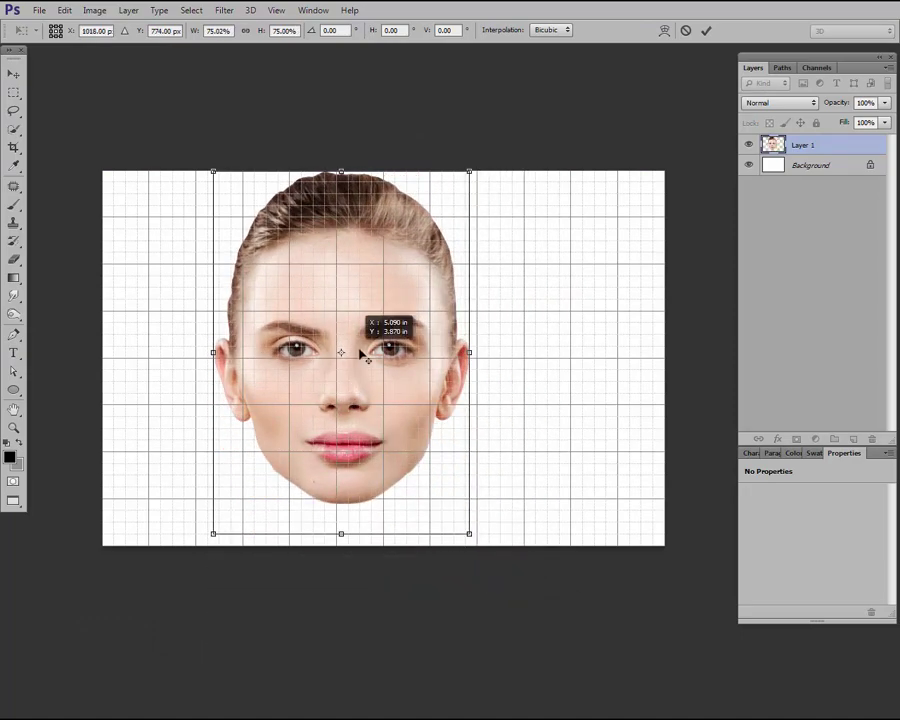
pyautogui.moveTo(334, 420); pyautogui.dragTo(377, 420)
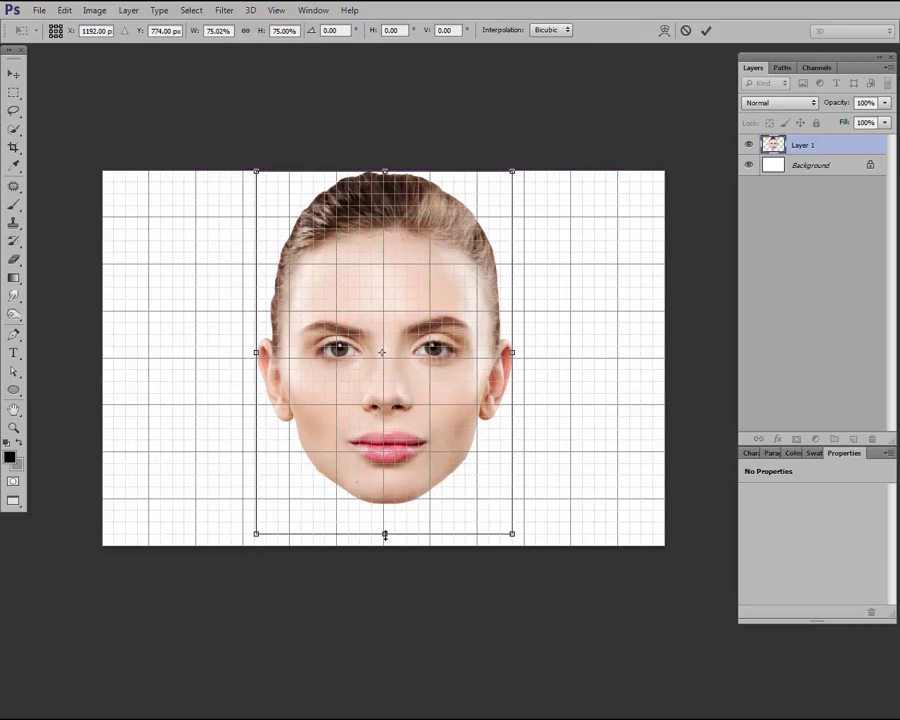
pyautogui.moveTo(385, 535); pyautogui.dragTo(395, 568)
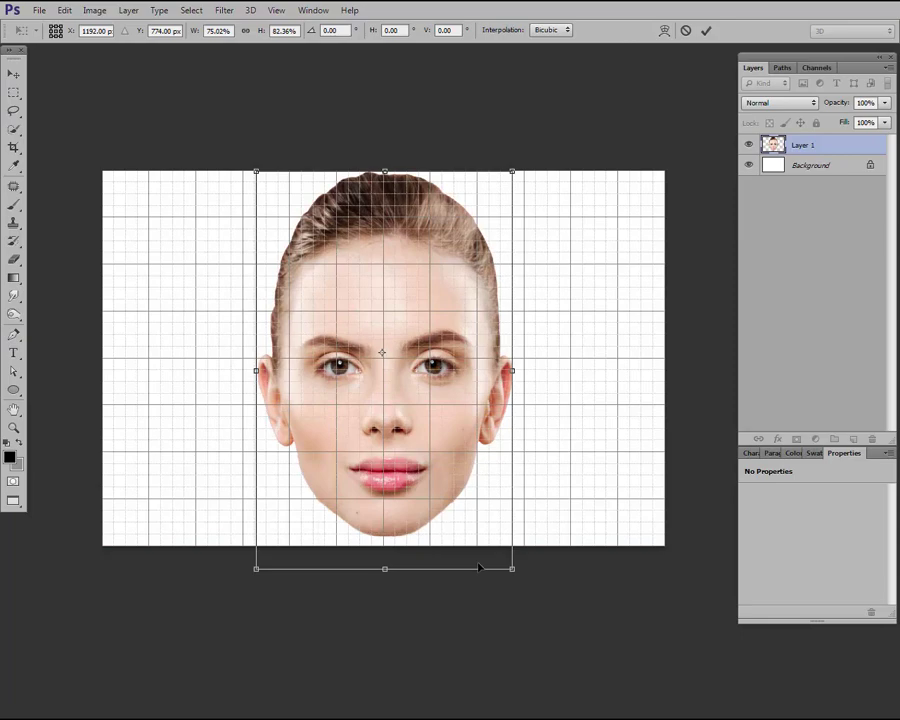
pyautogui.click(707, 31)
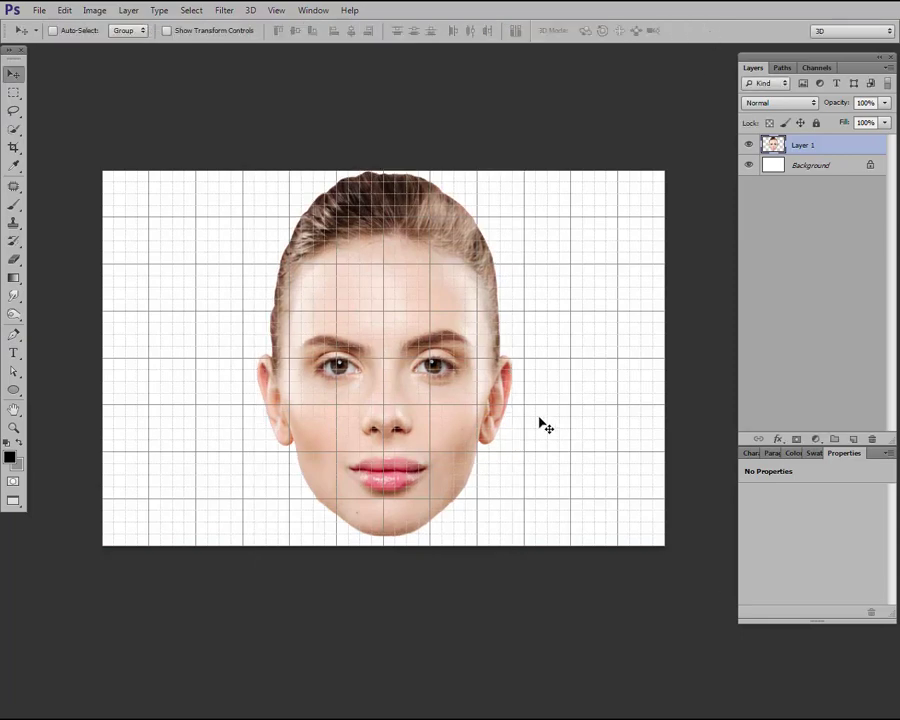
# Hide the grid, zoom onto the chin and set a hard round Eraser at 100% opacity
pyautogui.hotkey('ctrl', "'")
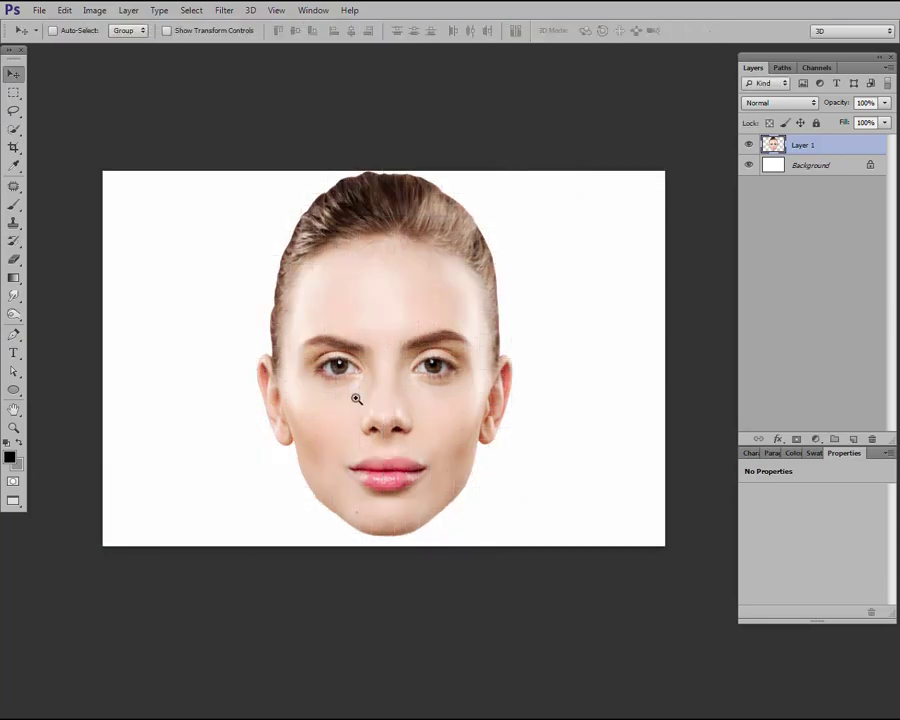
pyautogui.moveTo(262, 392); pyautogui.dragTo(490, 542)
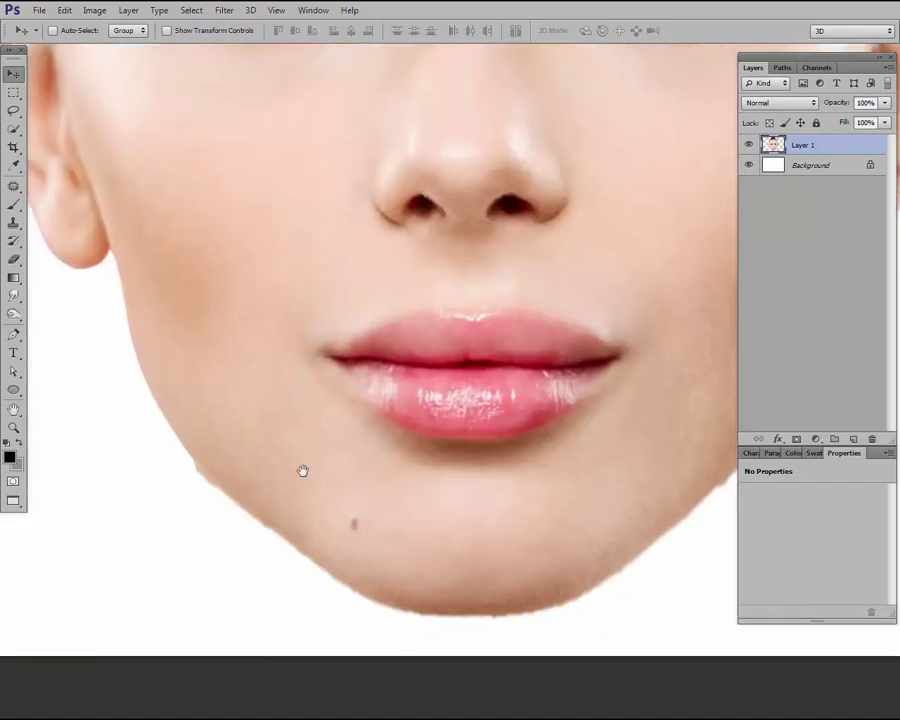
pyautogui.press('e')
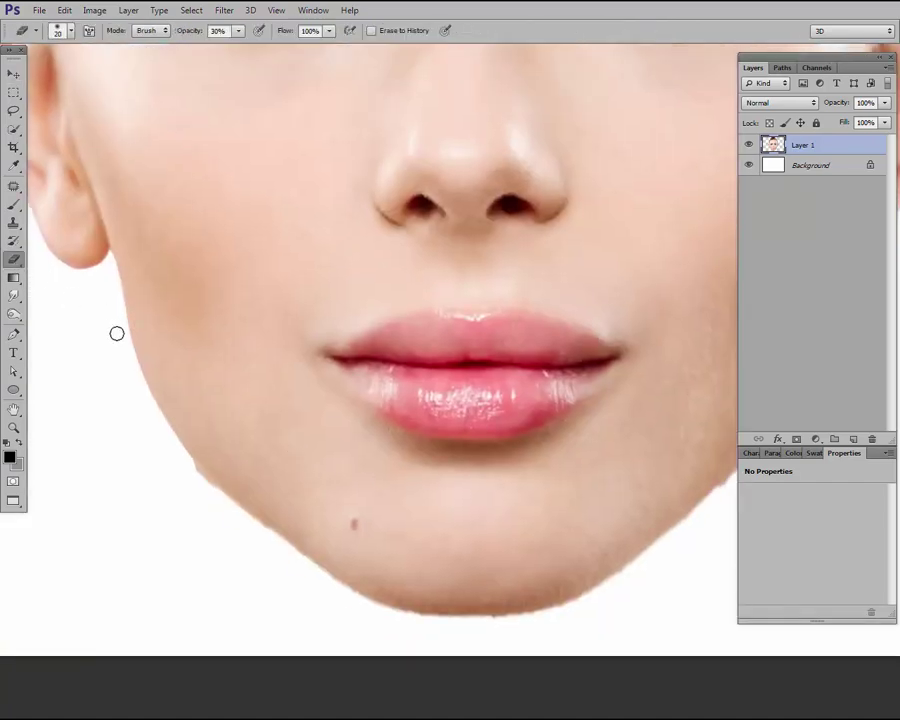
pyautogui.rightClick(150, 449)
pyautogui.click(223, 426)
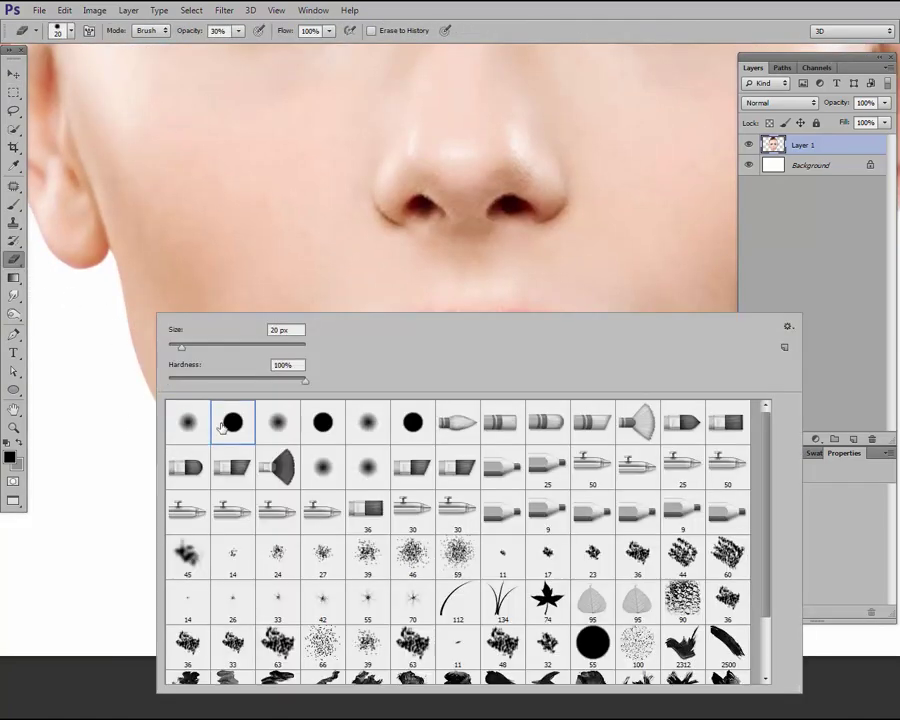
pyautogui.press('Return')
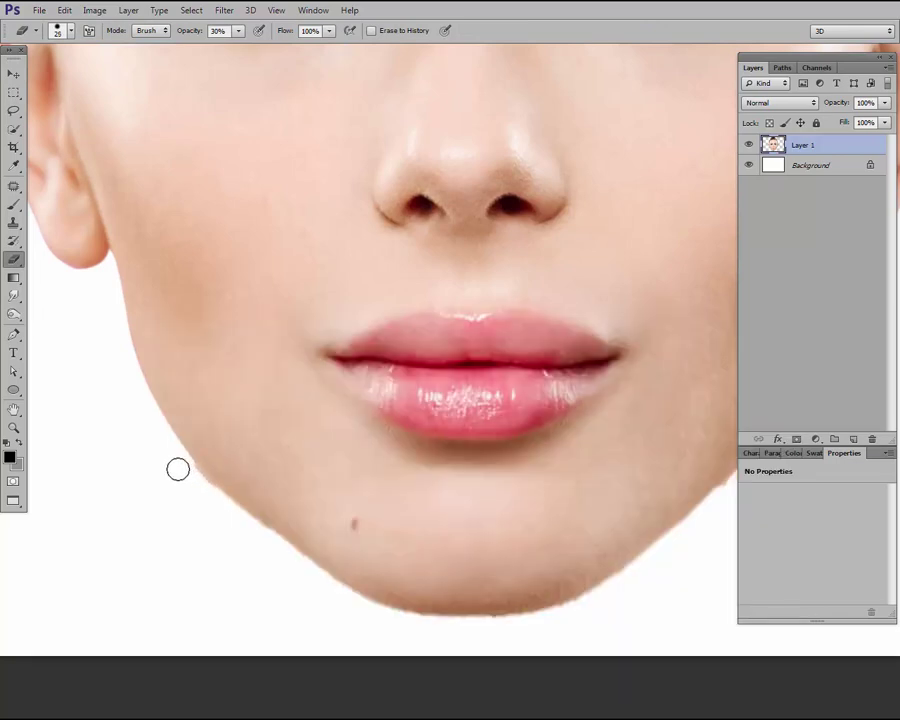
pyautogui.click(238, 31)
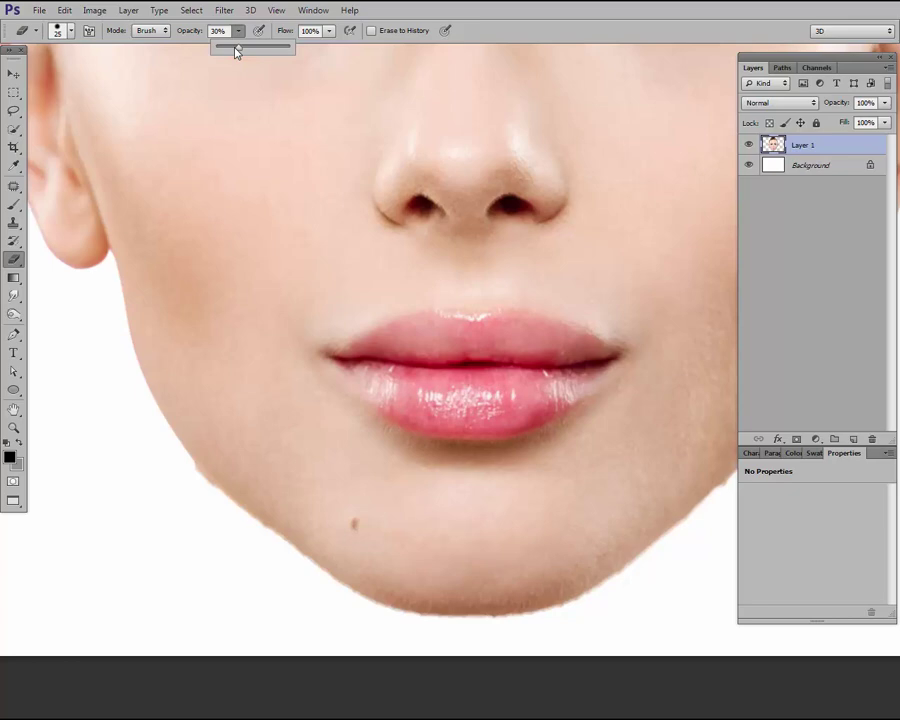
pyautogui.click(197, 431)
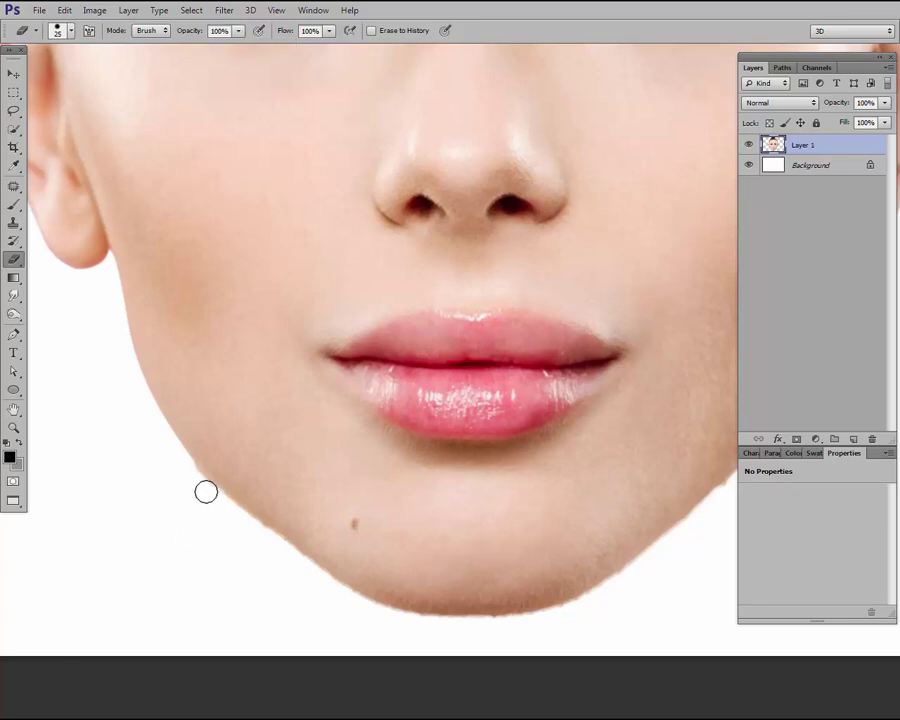
# Erase stray jawline pixels, then zoom out and check centring against the grid before hiding it
pyautogui.click(205, 495)
pyautogui.moveTo(565, 560); pyautogui.dragTo(365, 554)
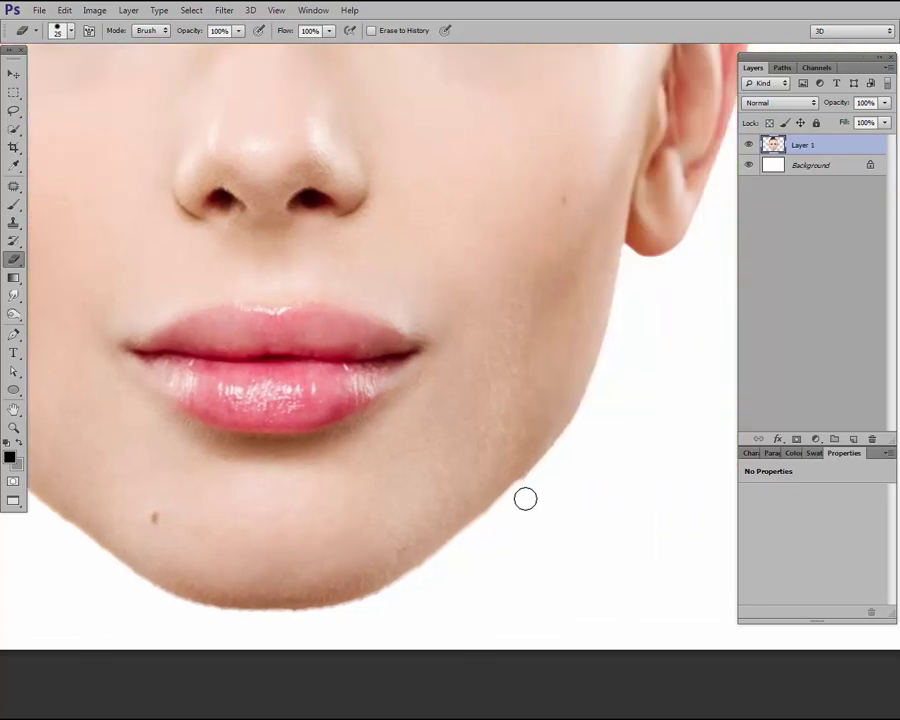
pyautogui.hotkey('ctrl', '-')
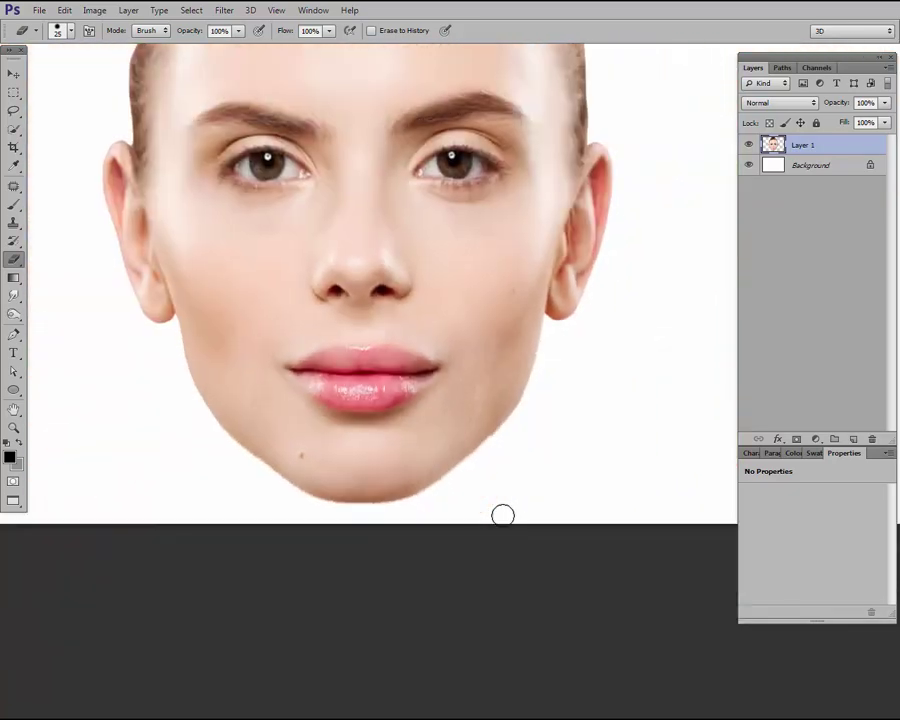
pyautogui.hotkey('ctrl', '-')
pyautogui.moveTo(524, 457); pyautogui.dragTo(493, 440)
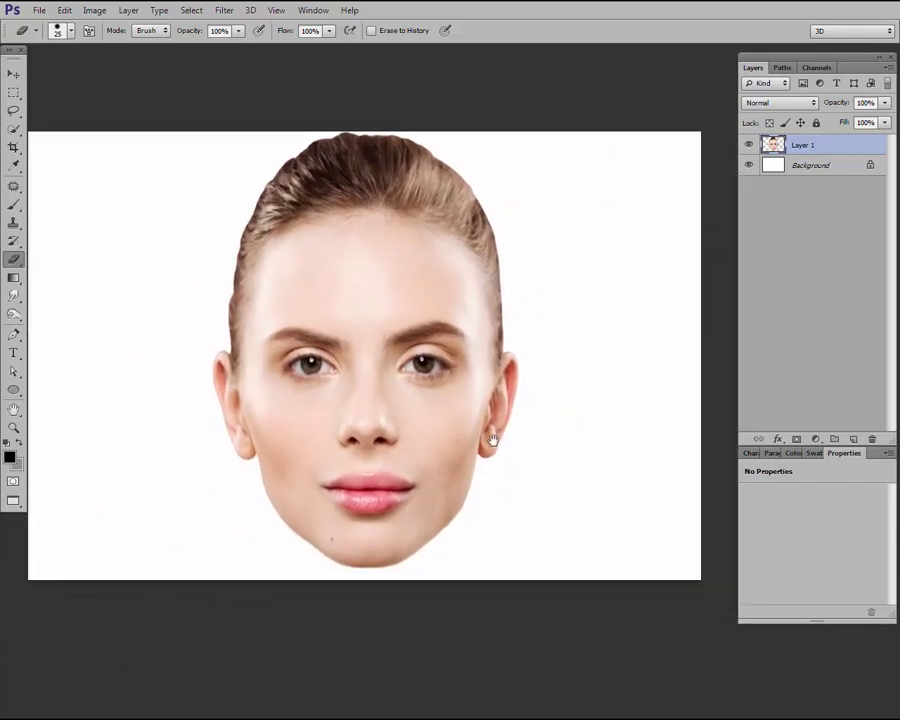
pyautogui.hotkey('ctrl', "'")
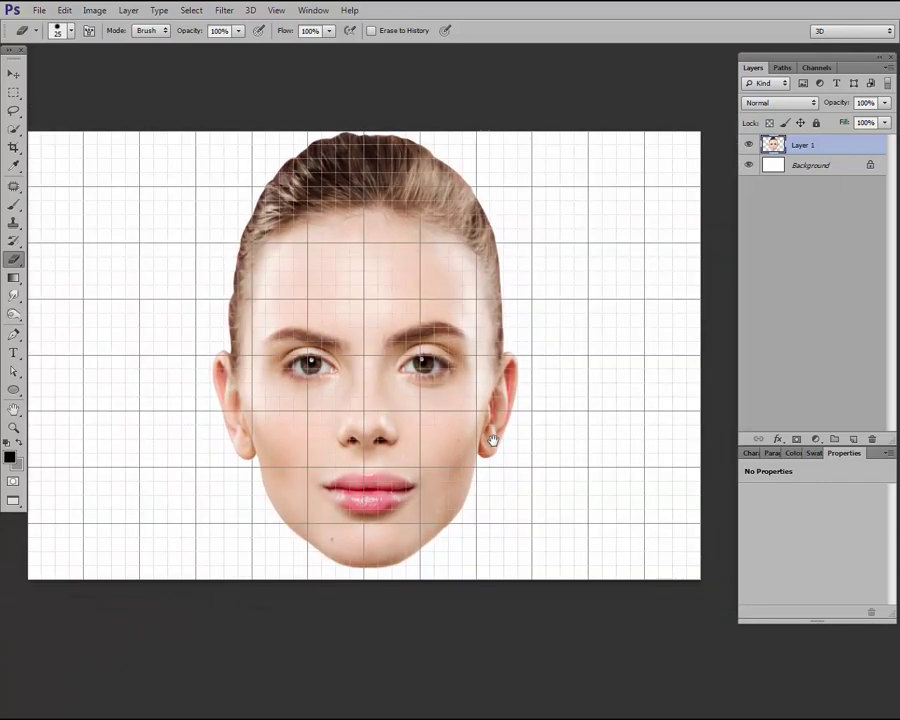
pyautogui.hotkey('ctrl', "'")
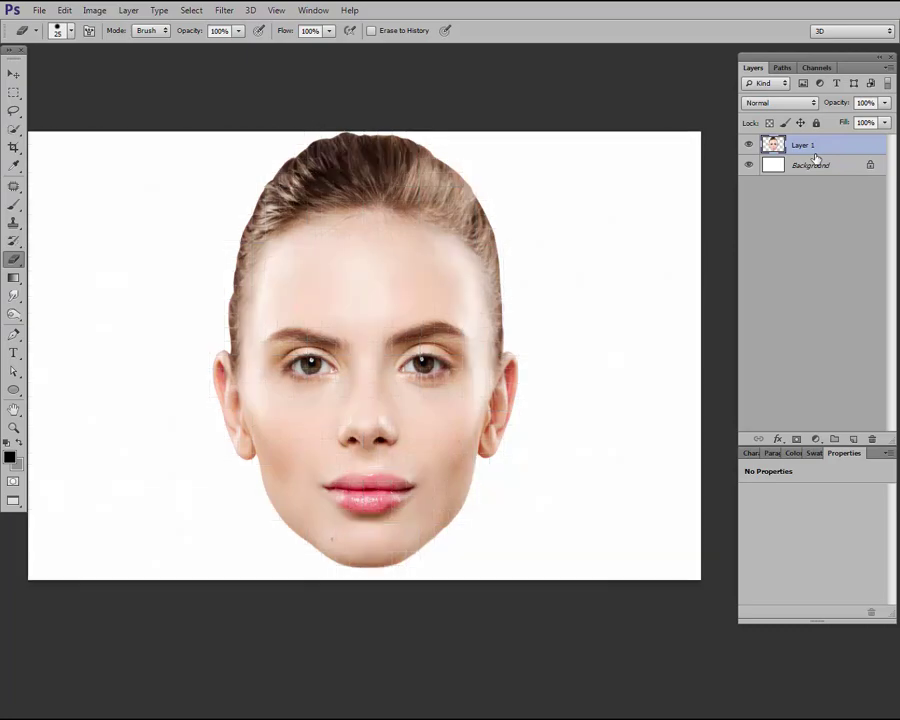
# Add a Black & White adjustment layer, target its mask and zoom onto the face
pyautogui.click(818, 440)
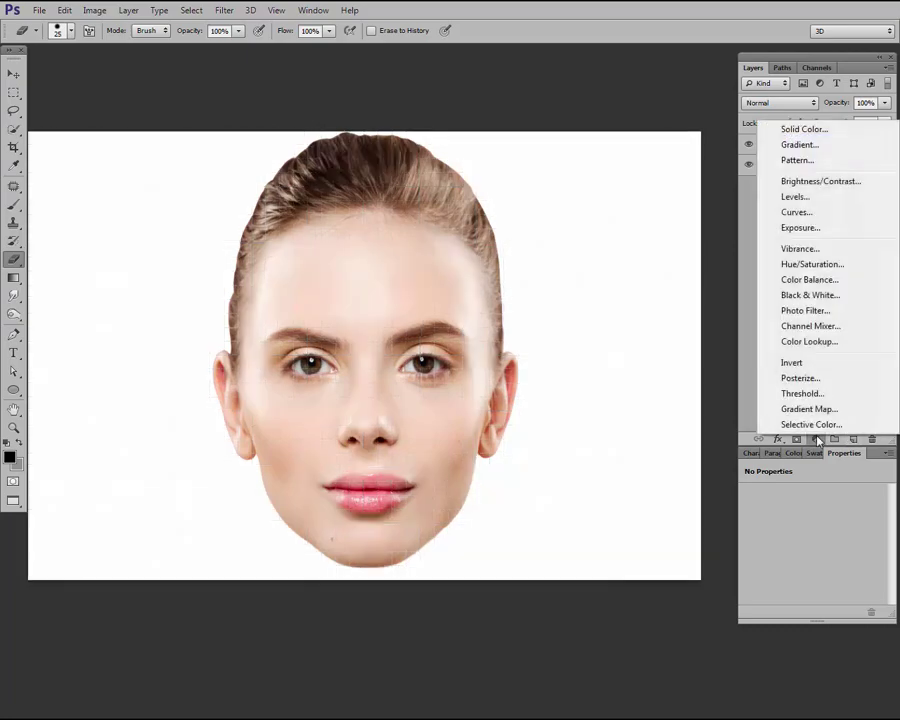
pyautogui.click(833, 297)
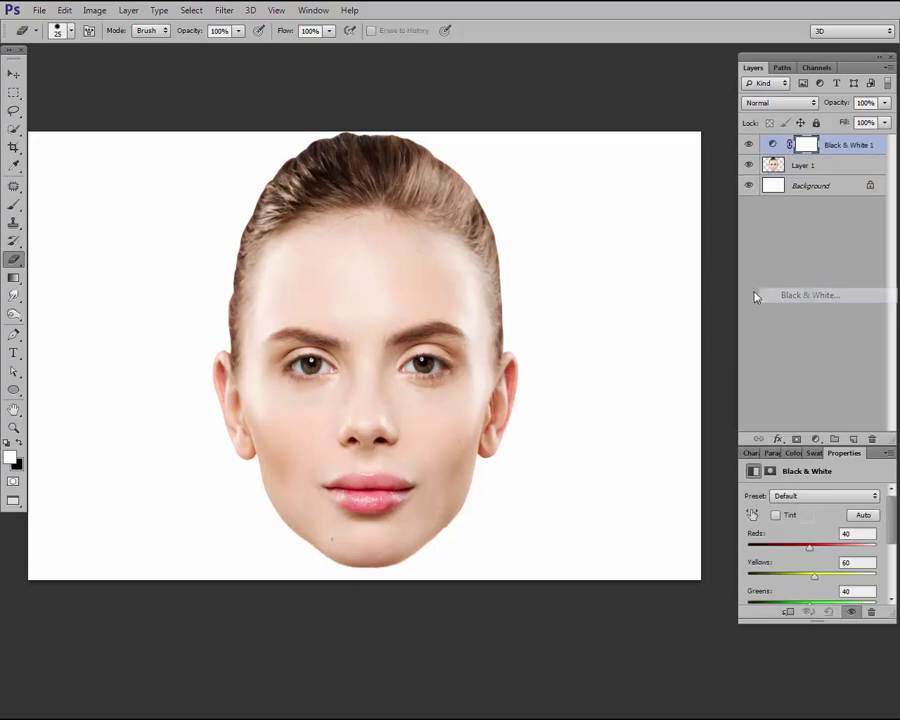
pyautogui.click(806, 146)
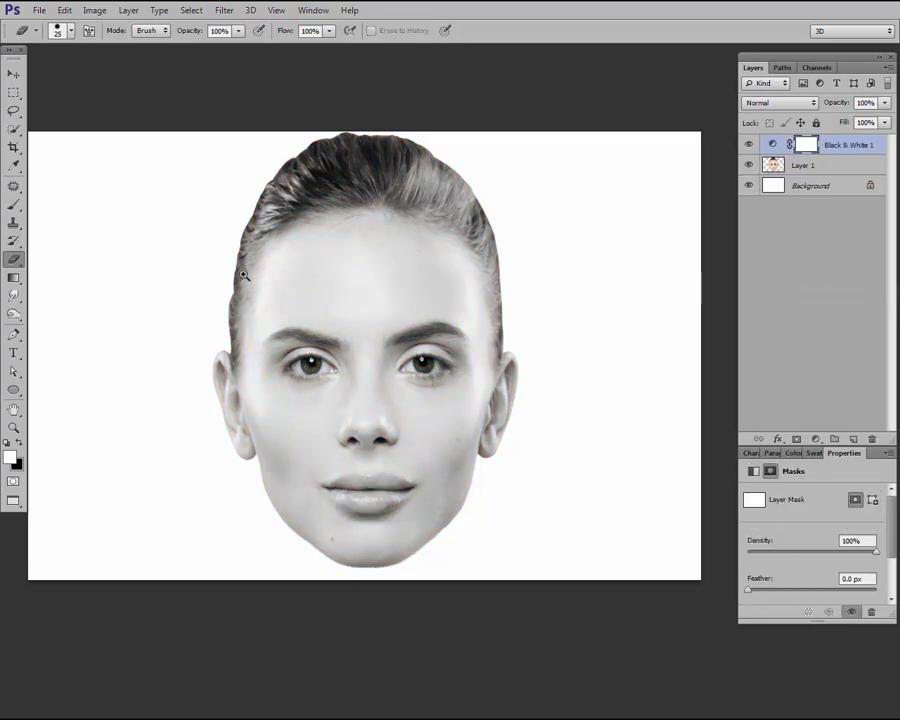
pyautogui.moveTo(177, 237); pyautogui.dragTo(345, 417)
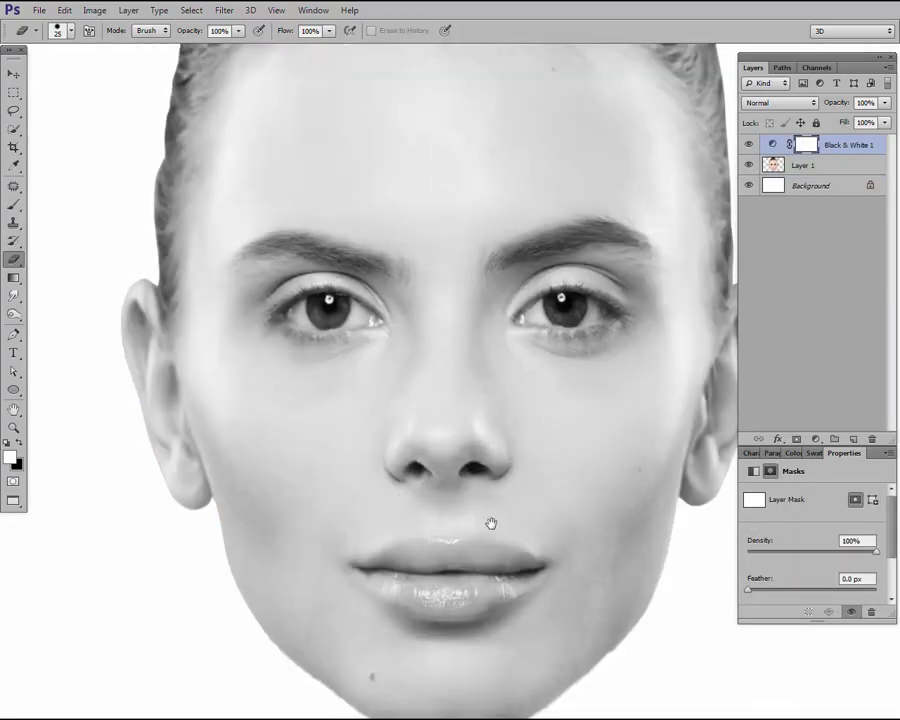
pyautogui.moveTo(488, 520); pyautogui.dragTo(481, 409)
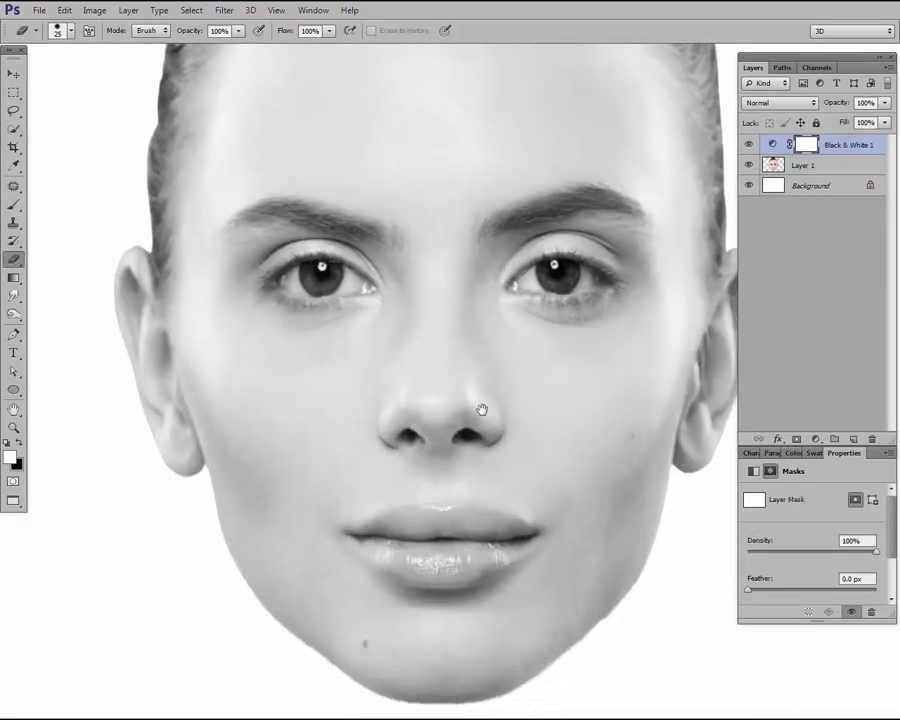
# Undo a hard-edged lip stroke and switch to a soft round 35 px brush
pyautogui.moveTo(350, 477); pyautogui.dragTo(422, 466)
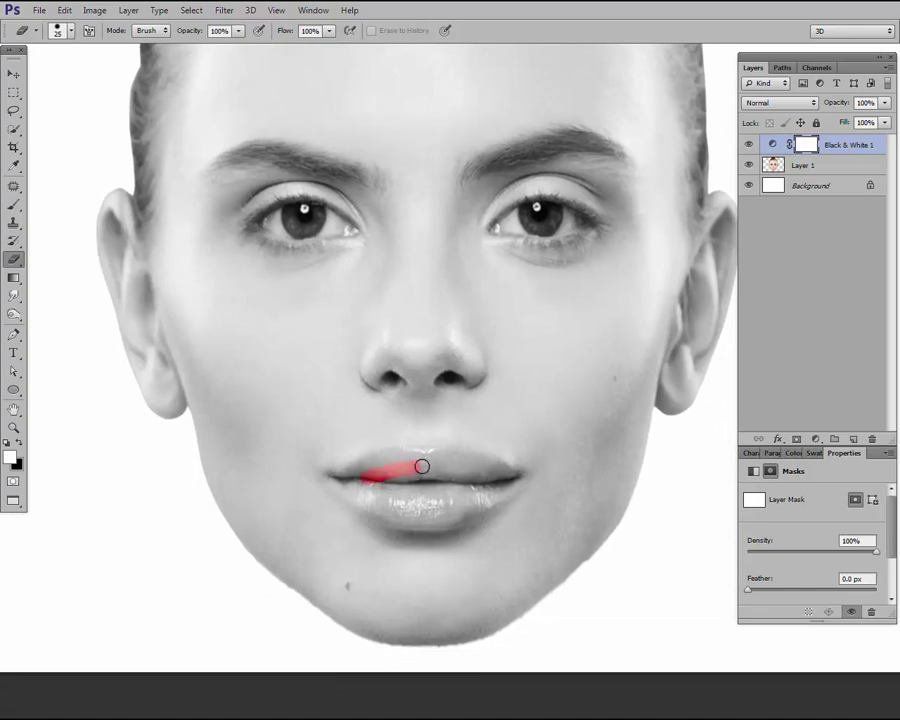
pyautogui.click(482, 490)
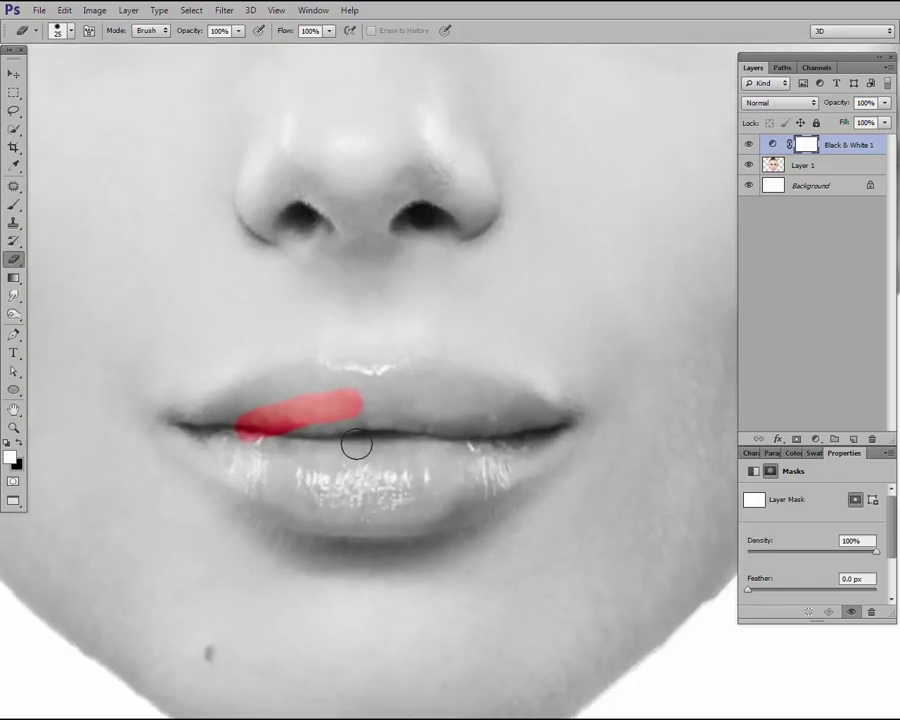
pyautogui.hotkey('ctrl', 'z')
pyautogui.rightClick(331, 416)
pyautogui.click(376, 424)
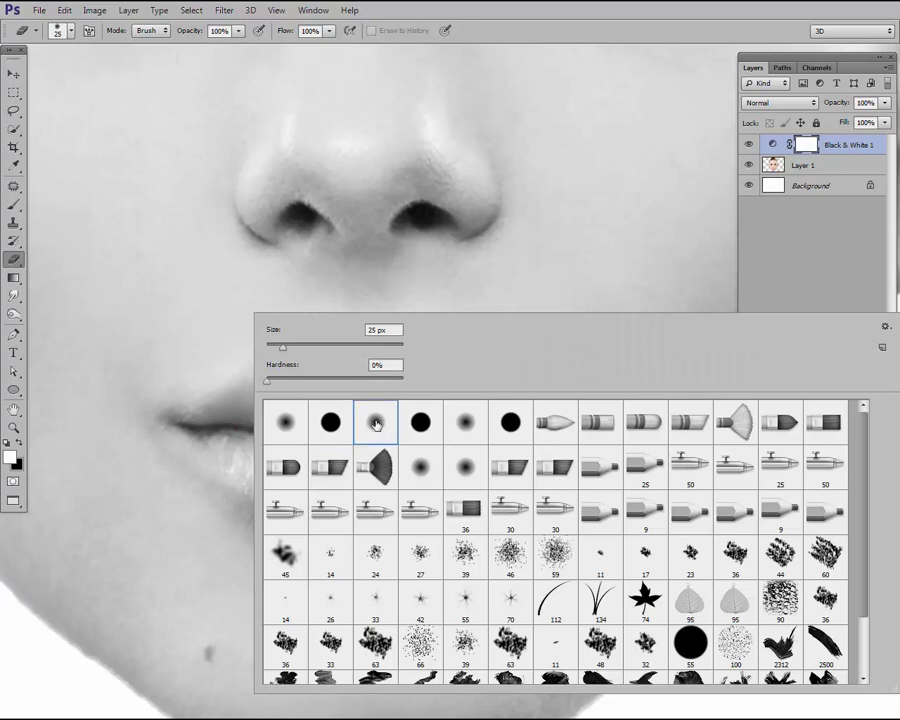
pyautogui.press('Return')
pyautogui.press(']')
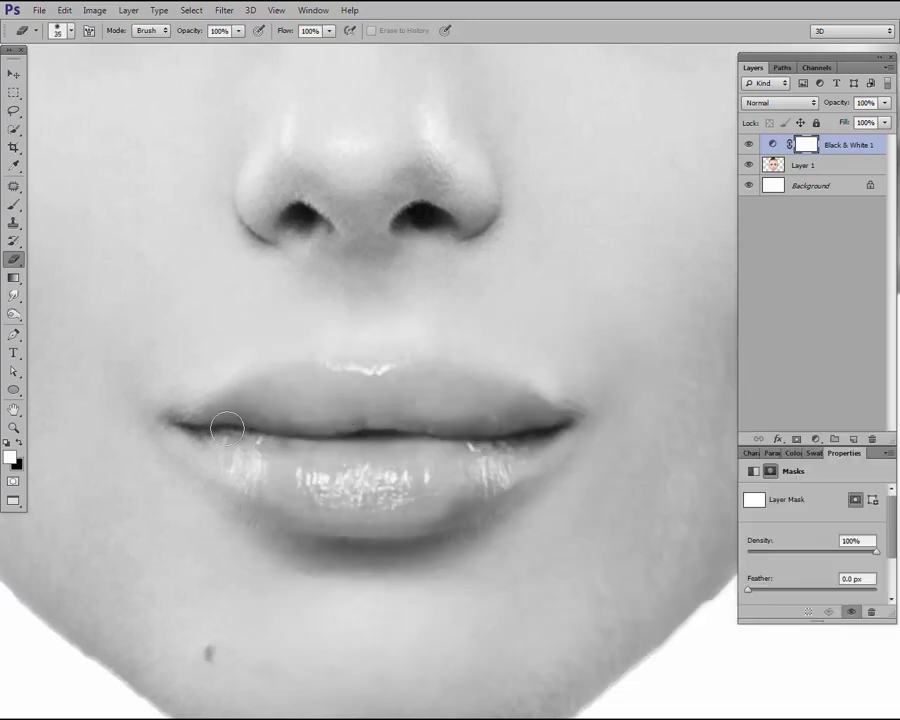
# Paint the mask over the upper lip and lip line to restore their red
pyautogui.moveTo(219, 425)
pyautogui.mouseDown()
pyautogui.moveTo(208, 423)
pyautogui.moveTo(293, 386)
pyautogui.moveTo(448, 380)
pyautogui.moveTo(530, 411)
pyautogui.moveTo(533, 434)
pyautogui.mouseUp()
pyautogui.press('[')
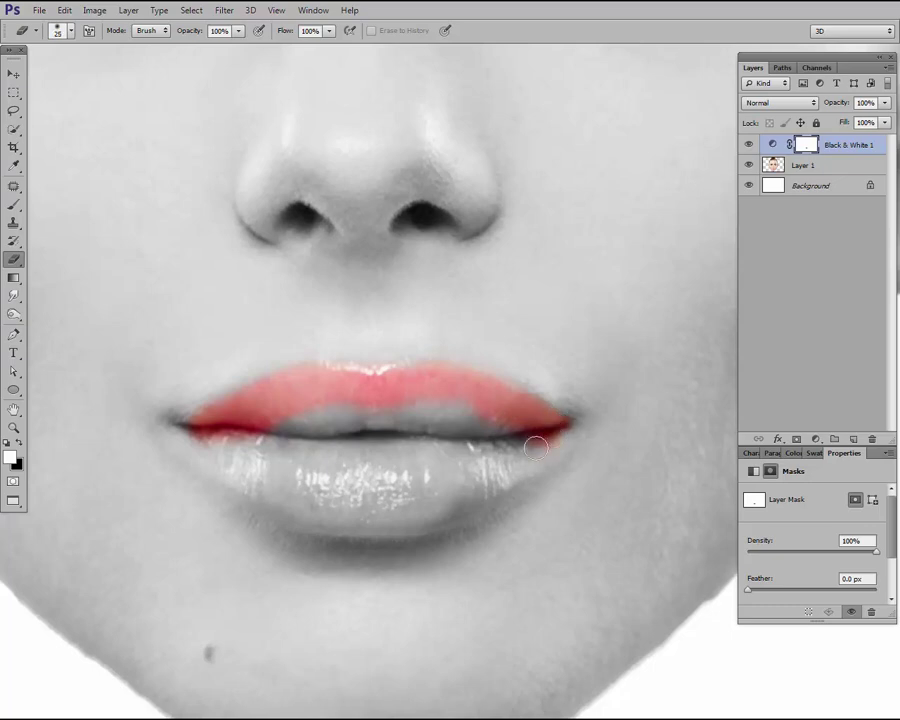
pyautogui.moveTo(538, 437)
pyautogui.mouseDown()
pyautogui.moveTo(432, 410)
pyautogui.moveTo(231, 432)
pyautogui.mouseUp()
pyautogui.press(']')
pyautogui.press('[')
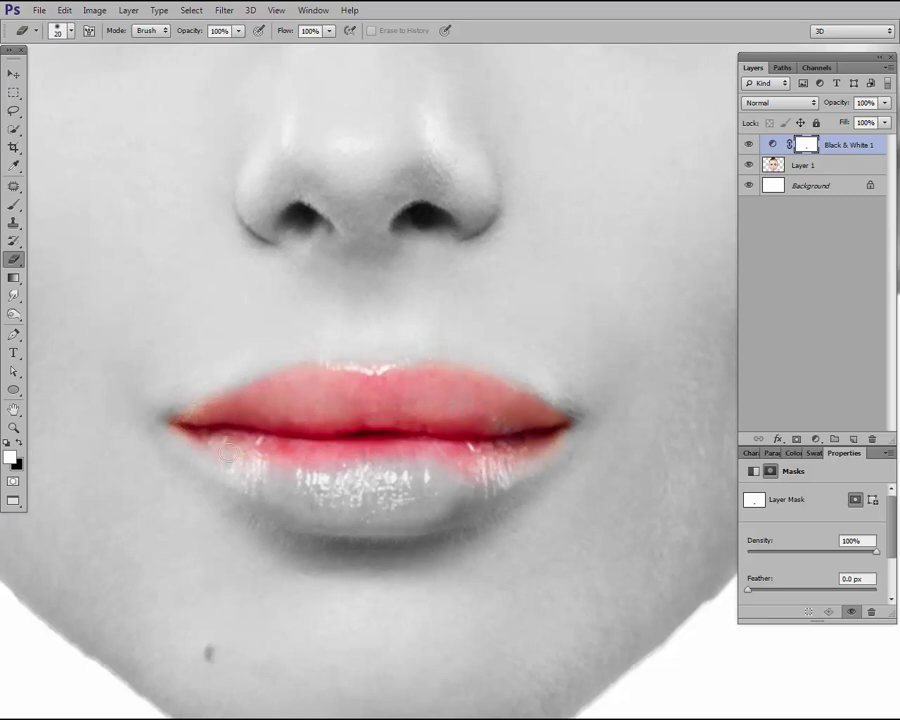
pyautogui.press(']')
pyautogui.press(']')
pyautogui.press(']')
# Paint over the lower lip and its edges to bring back the red
pyautogui.moveTo(215, 454)
pyautogui.mouseDown()
pyautogui.moveTo(311, 508)
pyautogui.moveTo(404, 506)
pyautogui.moveTo(404, 516)
pyautogui.moveTo(504, 474)
pyautogui.moveTo(507, 459)
pyautogui.mouseUp()
pyautogui.press('[')
pyautogui.press('[')
pyautogui.press(']')
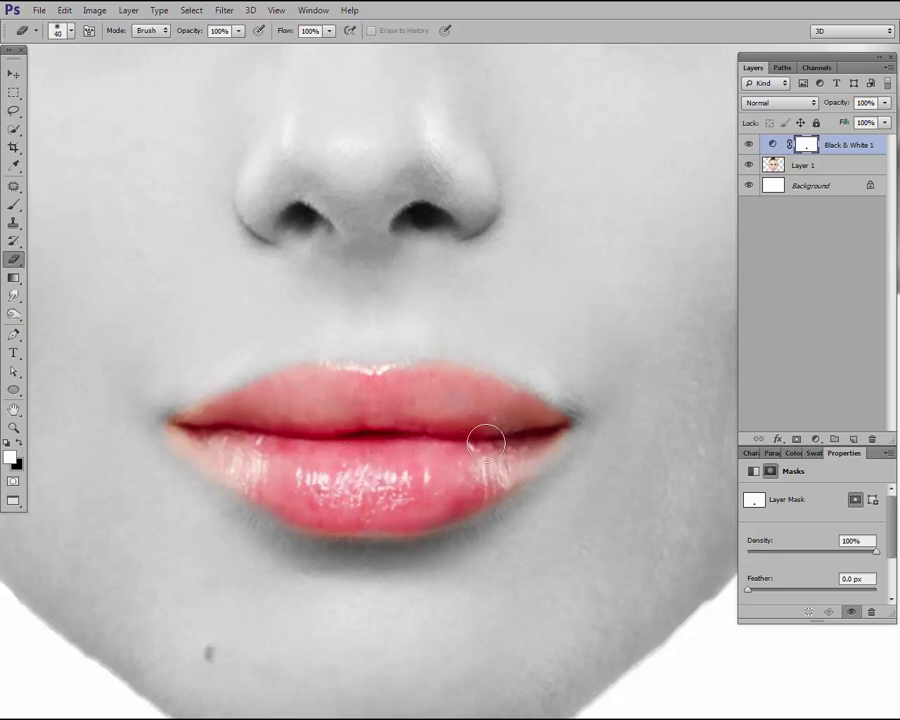
pyautogui.press('[')
pyautogui.press('[')
pyautogui.press('[')
pyautogui.press(']')
# Zoom out, reframe on the nose and lips, and set black as the paint colour
pyautogui.hotkey('ctrl', '-')
pyautogui.hotkey('ctrl', '-')
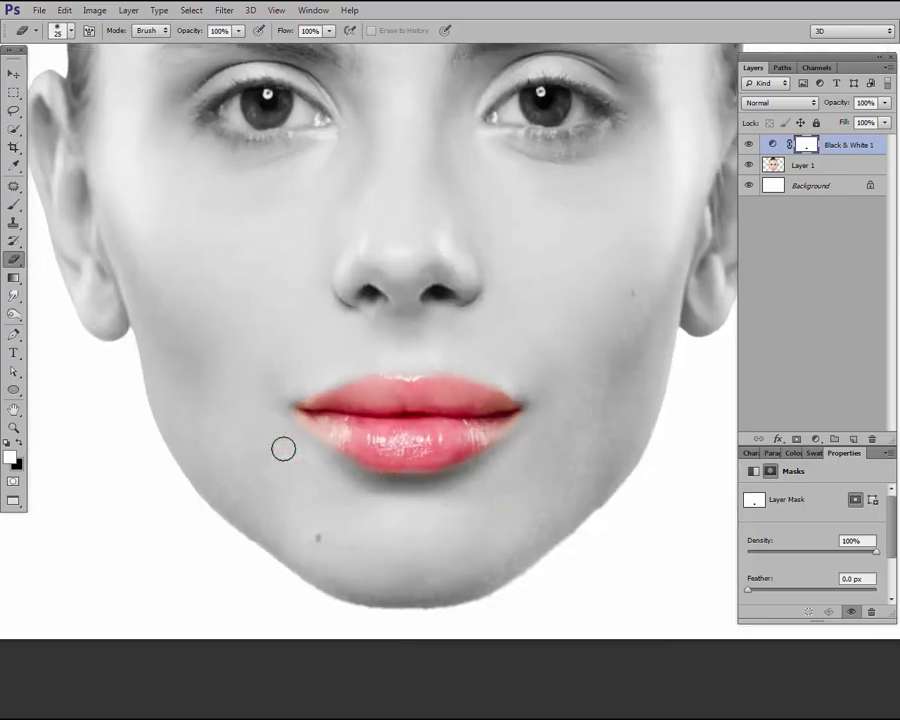
pyautogui.hotkey('ctrl', '-')
pyautogui.hotkey('ctrl', '-')
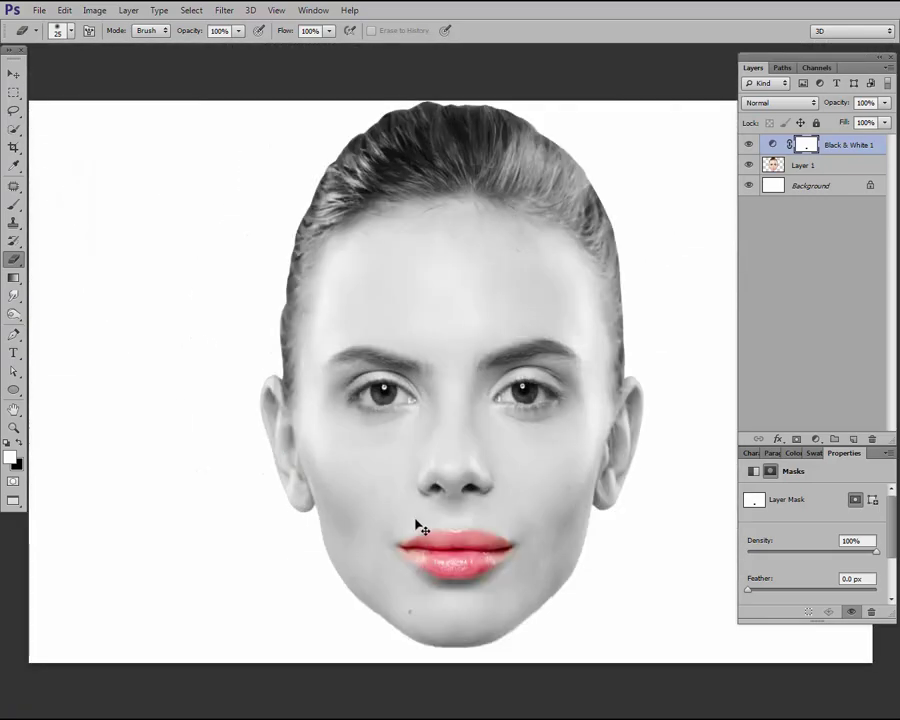
pyautogui.moveTo(416, 526); pyautogui.dragTo(245, 408)
pyautogui.moveTo(375, 531); pyautogui.dragTo(275, 508)
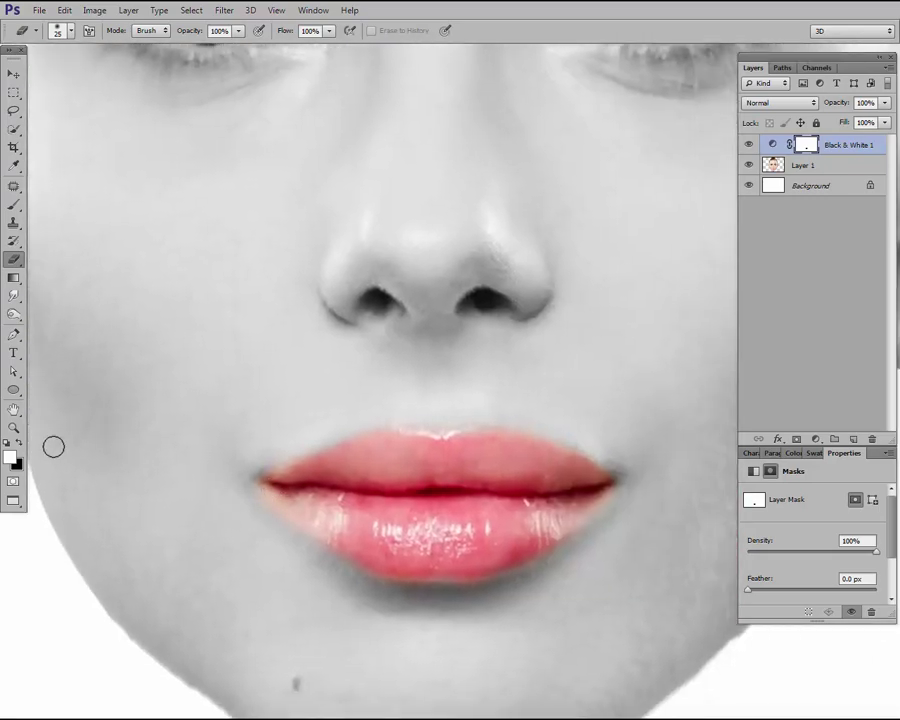
pyautogui.click(18, 441)
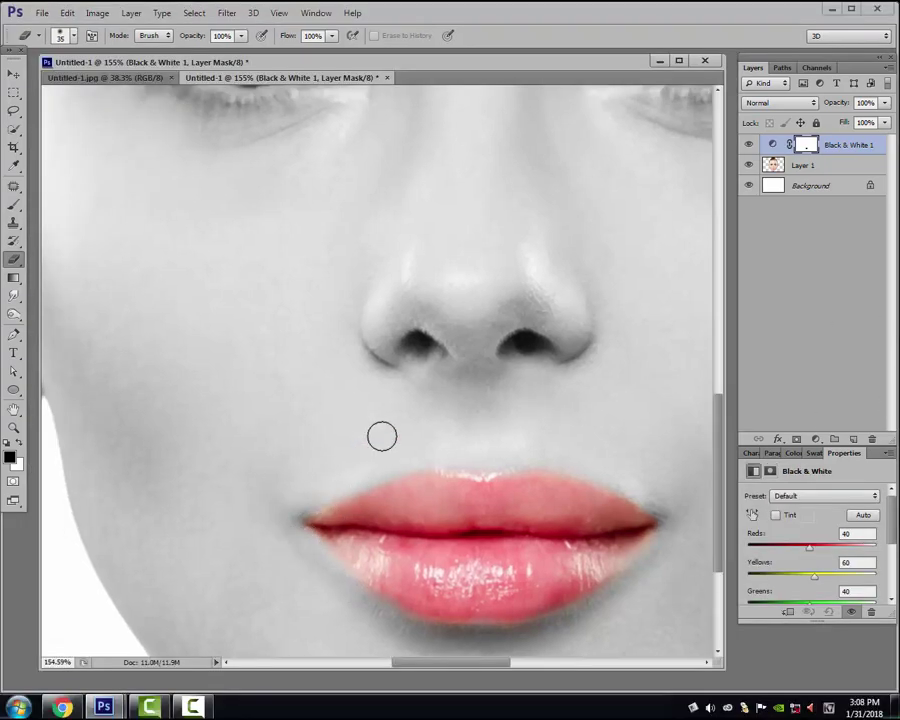
# Merge Layer 1 with Black & White 1 into one layer, then show the grid in full-screen view
pyautogui.hotkey('ctrl', '0')
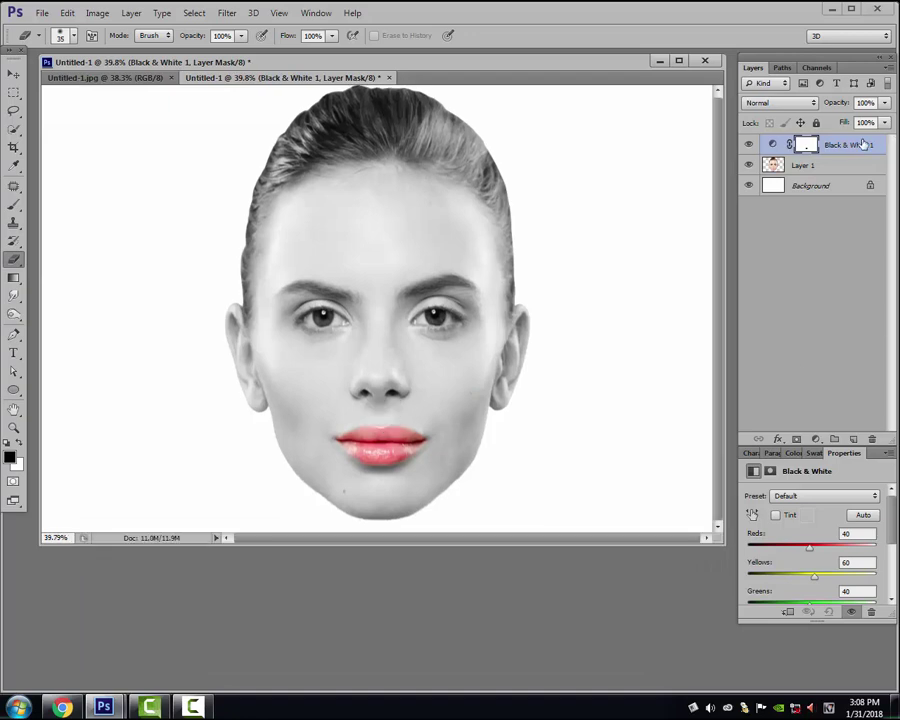
pyautogui.click(810, 166)
pyautogui.keyDown('shift'); pyautogui.click(848, 146); pyautogui.keyUp('shift')
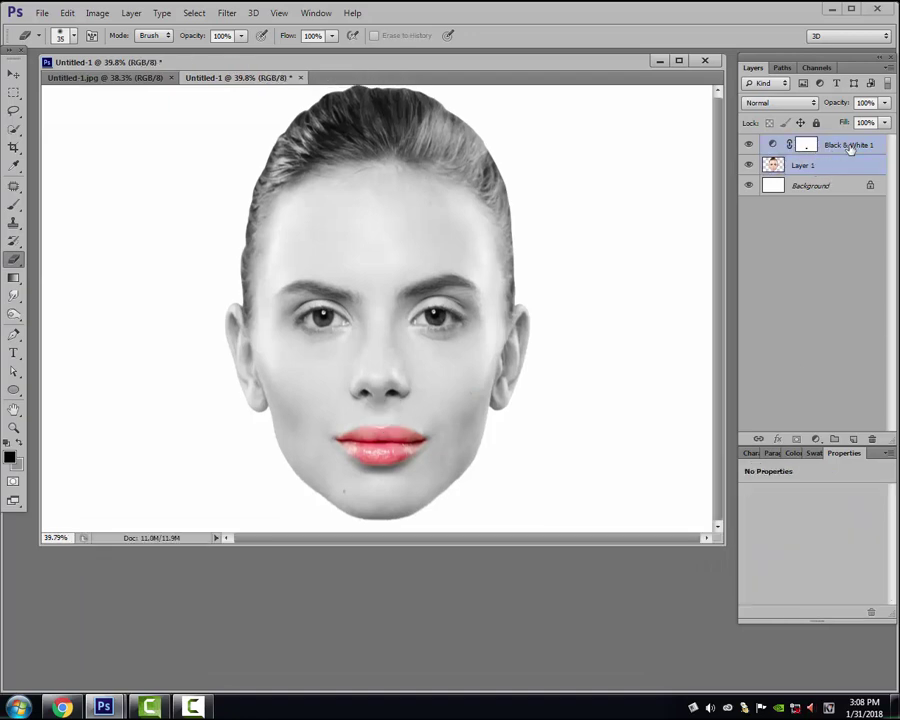
pyautogui.hotkey('ctrl', 'e')
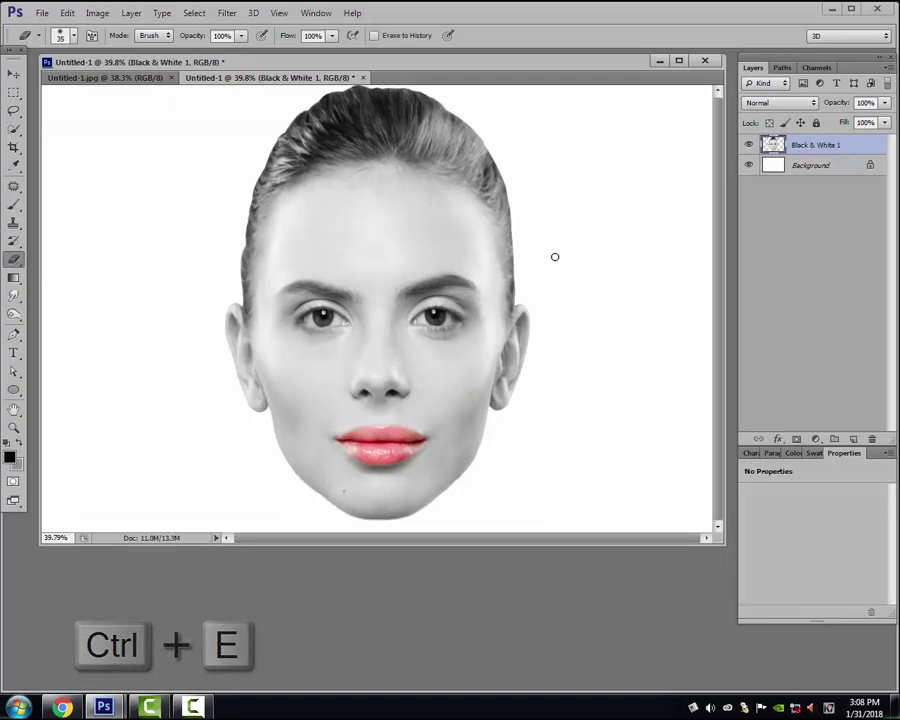
pyautogui.press('f')
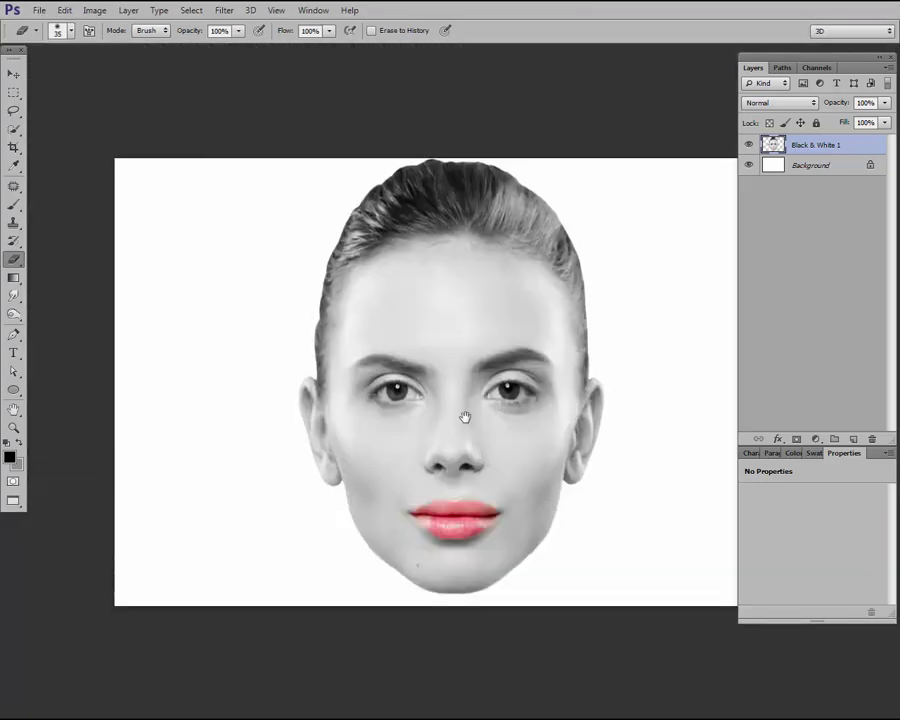
pyautogui.moveTo(465, 416)
pyautogui.mouseDown()
pyautogui.moveTo(508, 412)
pyautogui.moveTo(490, 408)
pyautogui.mouseUp()
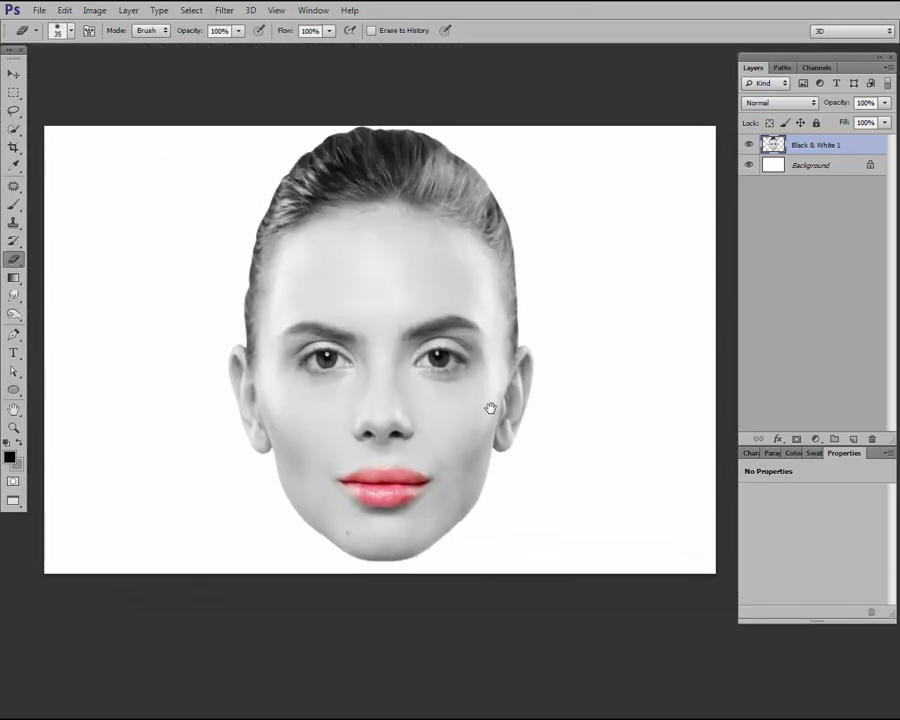
pyautogui.hotkey('ctrl', "'")
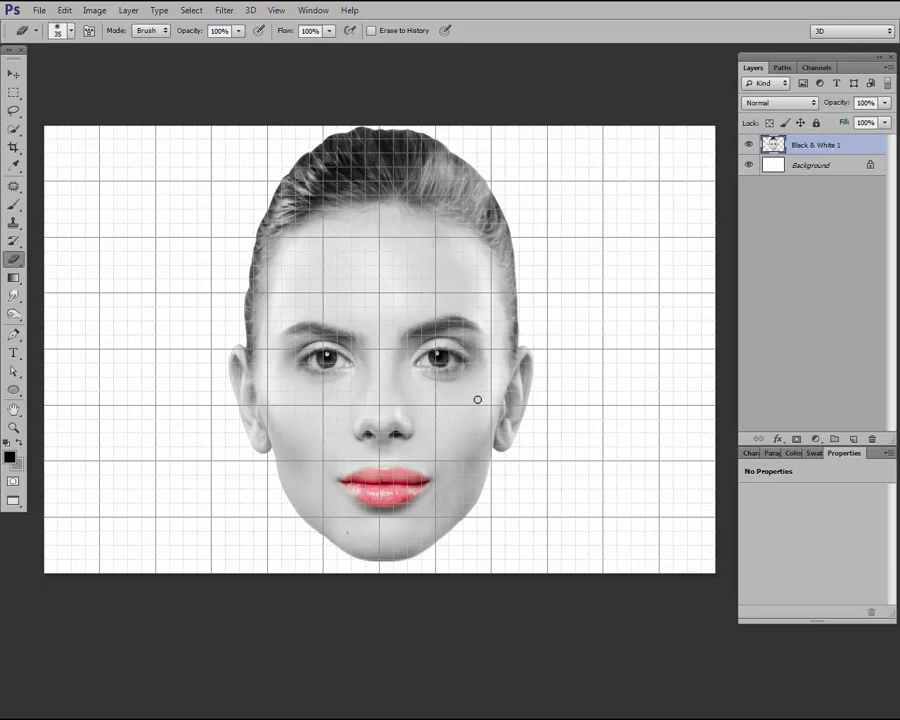
# Draw an 800 × 150 px black ellipse across the lips and nudge it just below them
pyautogui.click(14, 391)
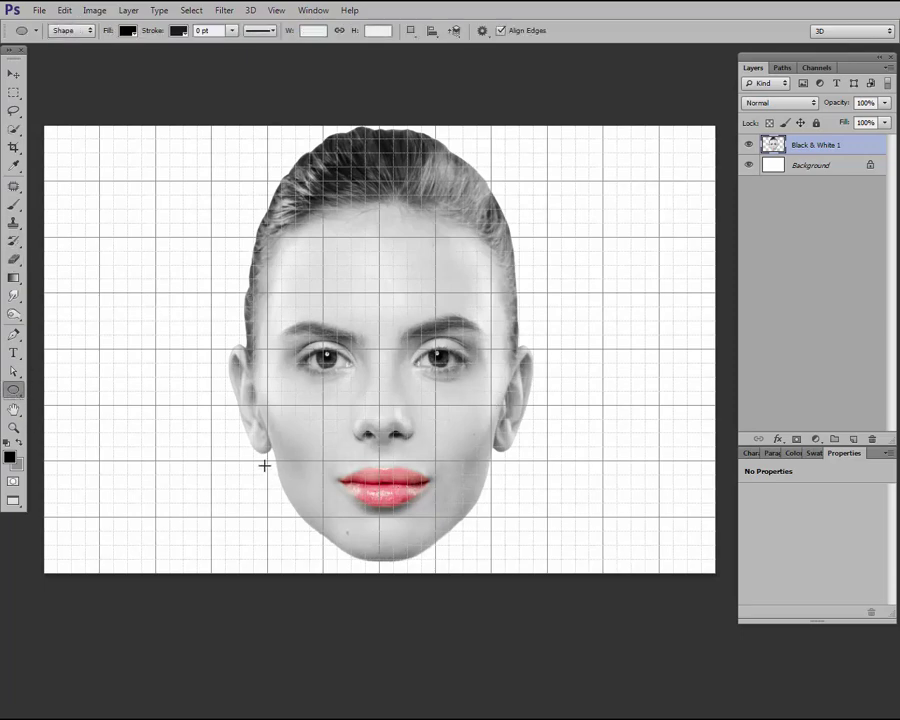
pyautogui.moveTo(268, 463); pyautogui.dragTo(492, 505)
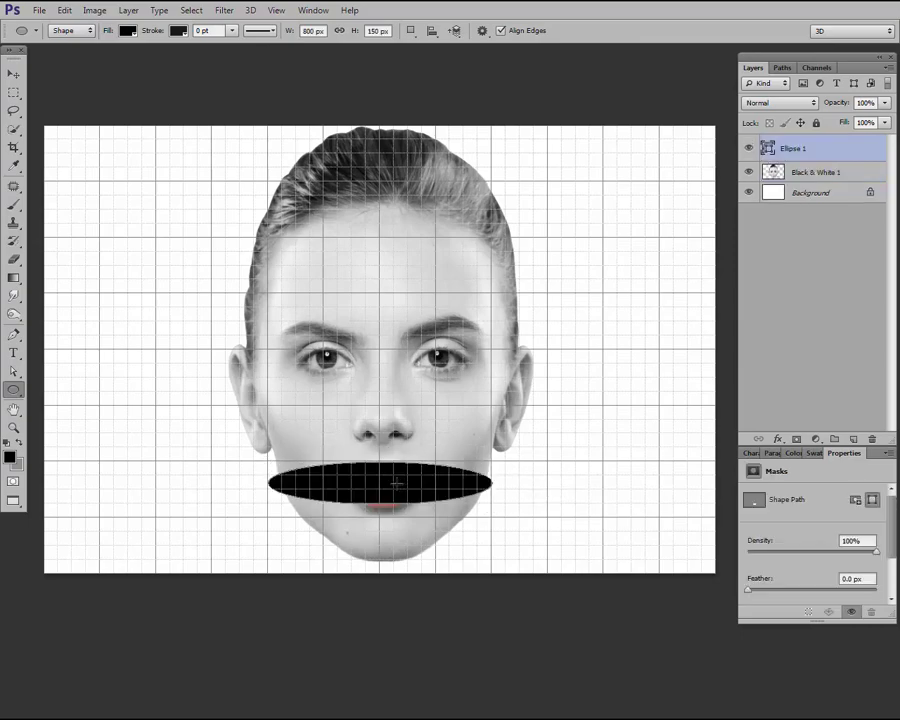
pyautogui.click(14, 74)
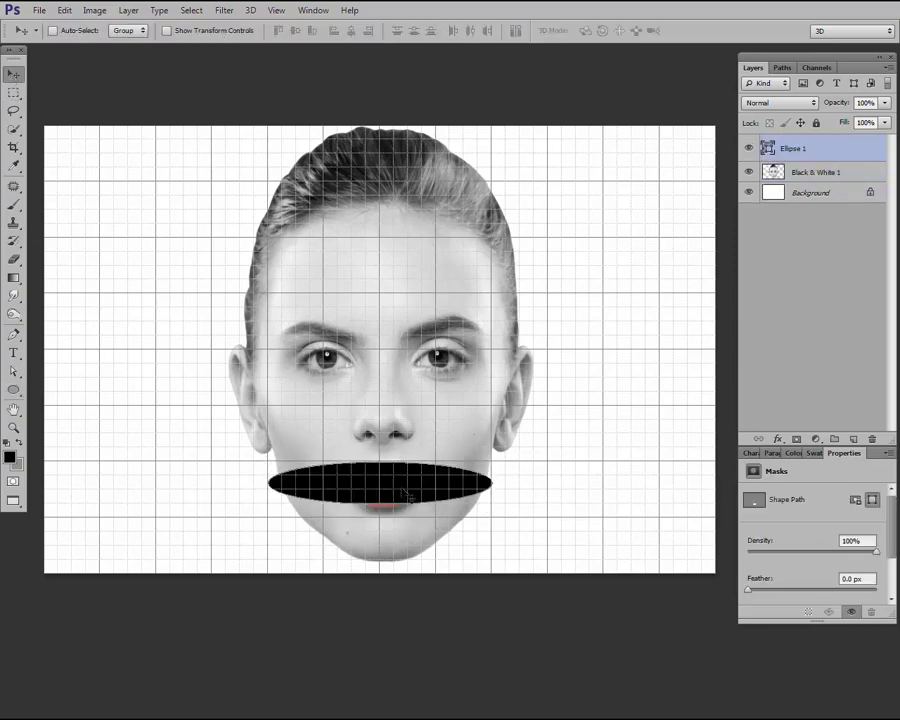
pyautogui.moveTo(398, 483); pyautogui.dragTo(405, 498)
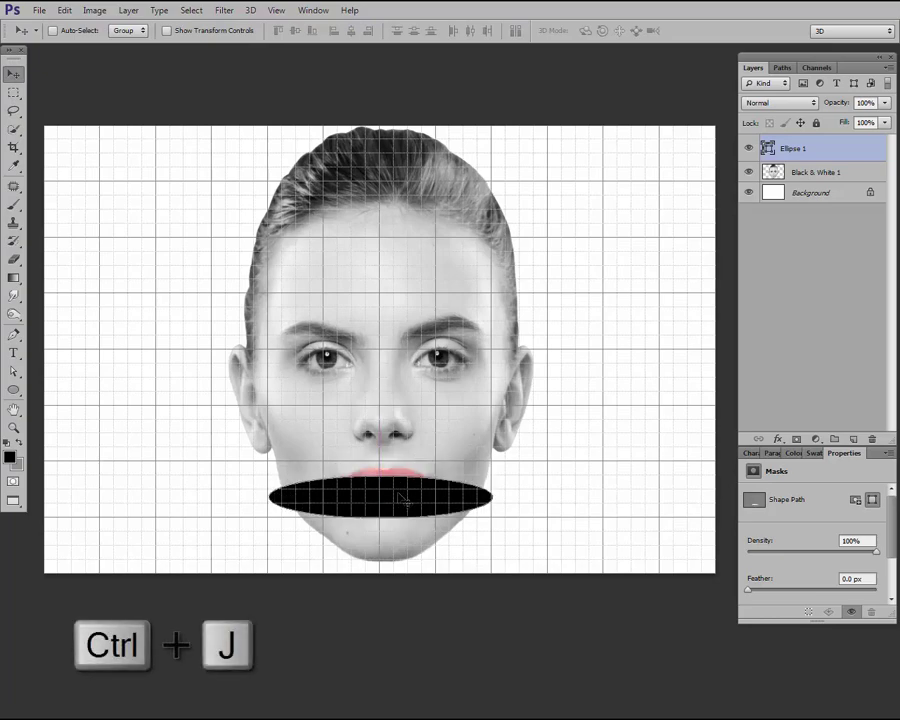
# Duplicate the ellipse, move the copy up to eye level and widen it across the face
pyautogui.hotkey('ctrl', 'j')
pyautogui.hotkey('ctrl', 't')
pyautogui.moveTo(398, 497); pyautogui.dragTo(396, 382)
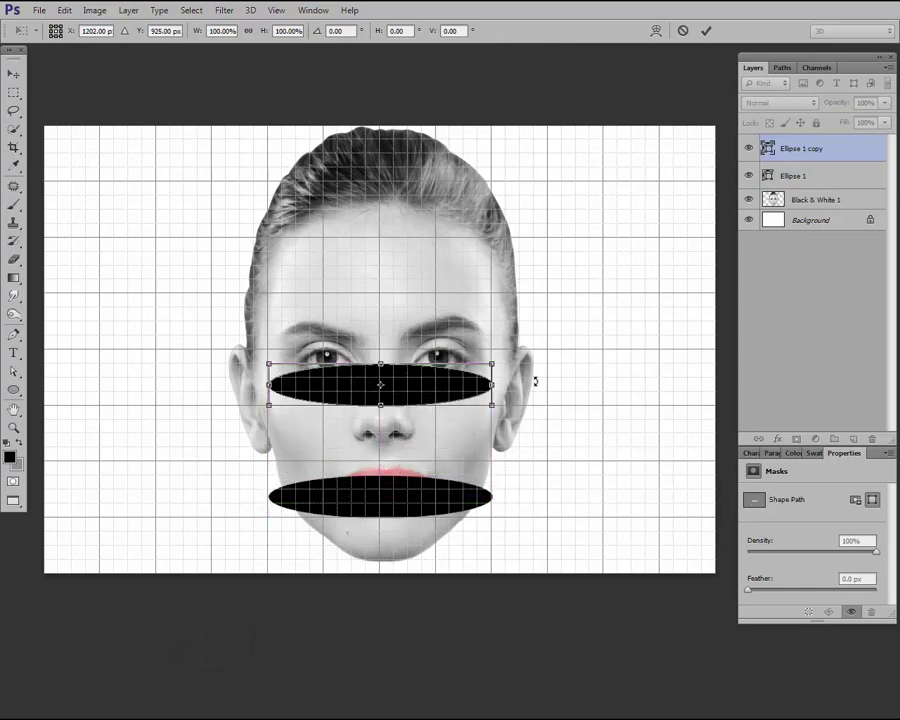
pyautogui.moveTo(493, 384); pyautogui.dragTo(534, 384)
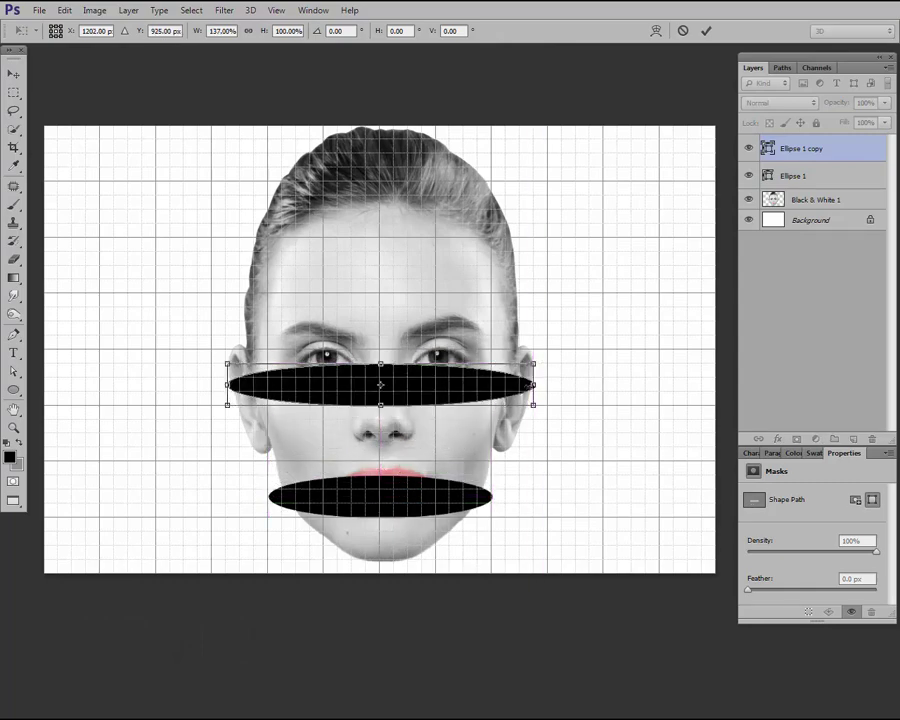
# Duplicate it again onto the forehead and narrow it to the head's width
pyautogui.hotkey('ctrl', 'j')
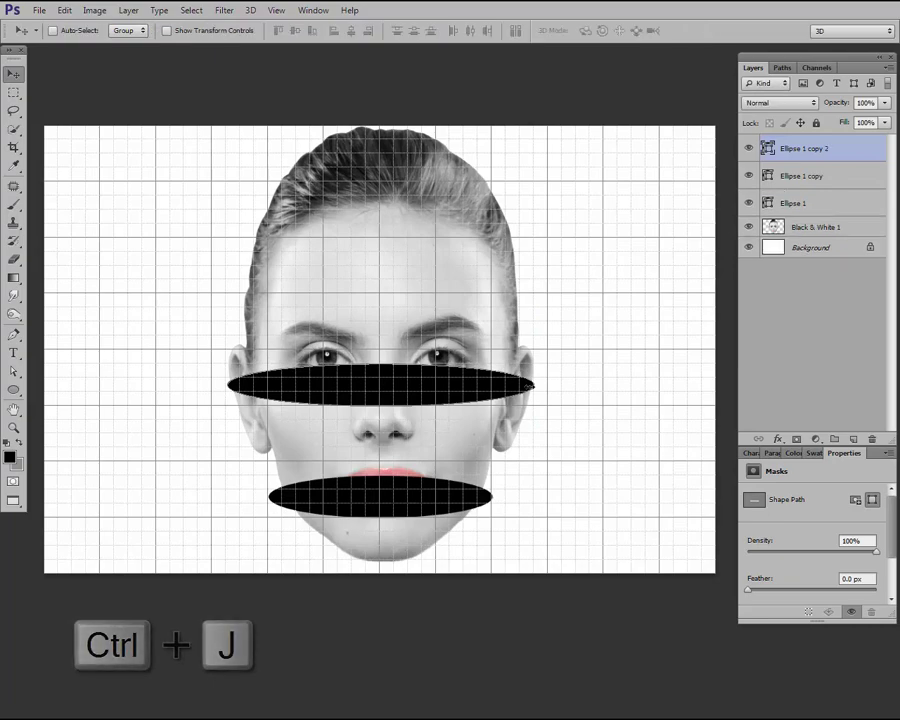
pyautogui.moveTo(416, 390); pyautogui.dragTo(417, 279)
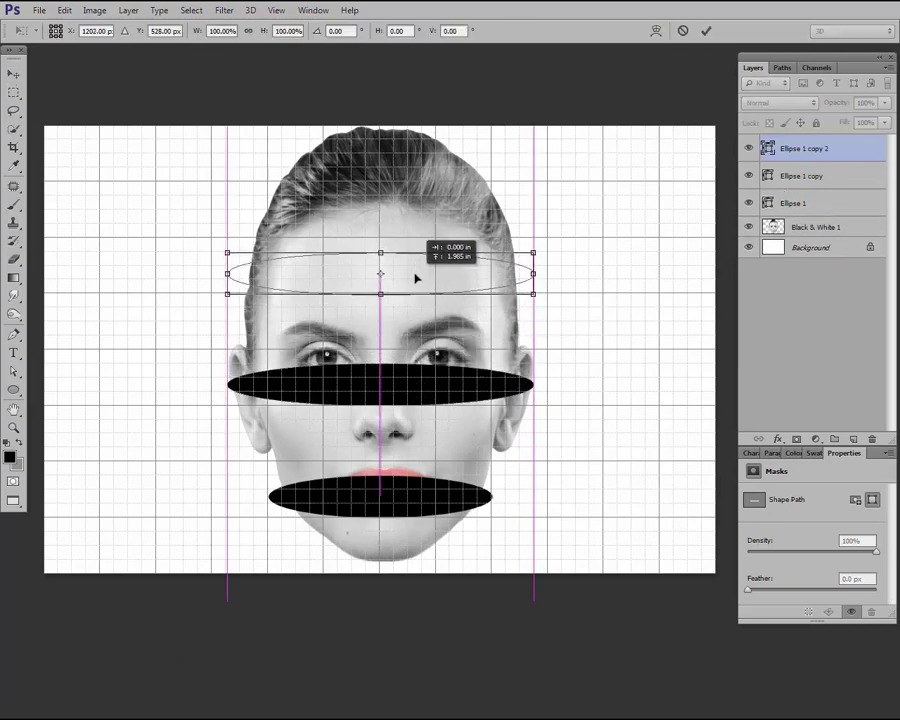
pyautogui.moveTo(417, 279); pyautogui.dragTo(415, 276)
pyautogui.moveTo(537, 272); pyautogui.dragTo(520, 272)
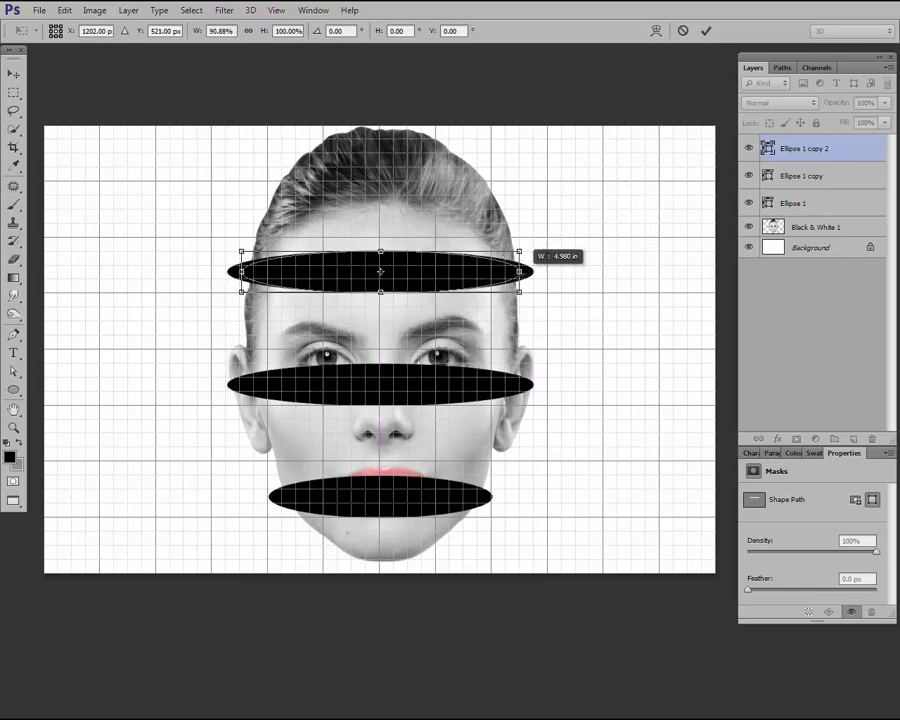
# Add a third copy across the top of the hair, narrowed to 70.48% width, then hide the grid
pyautogui.hotkey('ctrl', 'j')
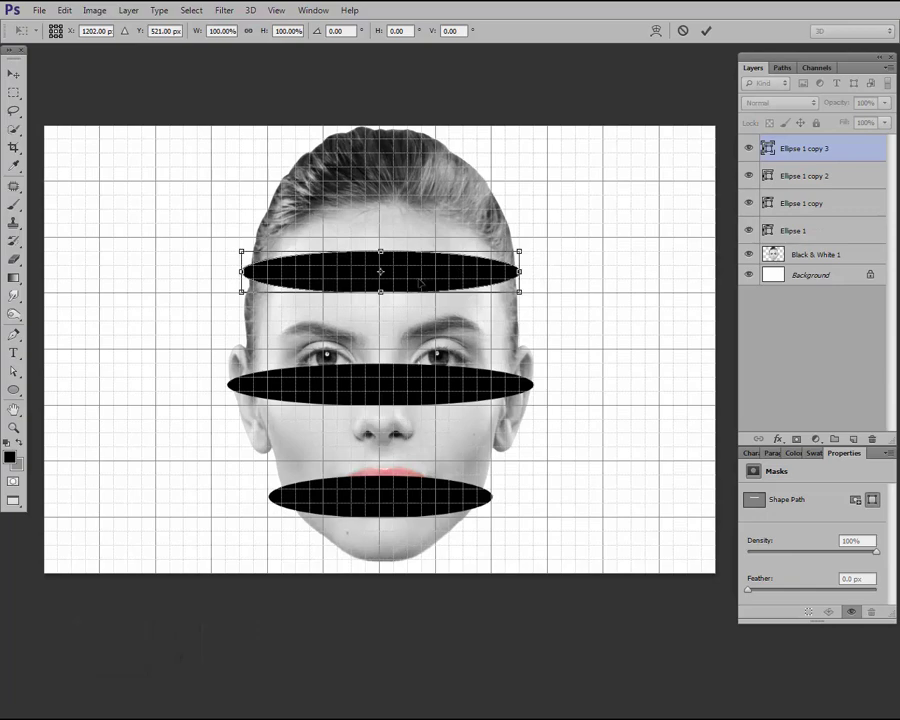
pyautogui.moveTo(411, 280); pyautogui.dragTo(410, 170)
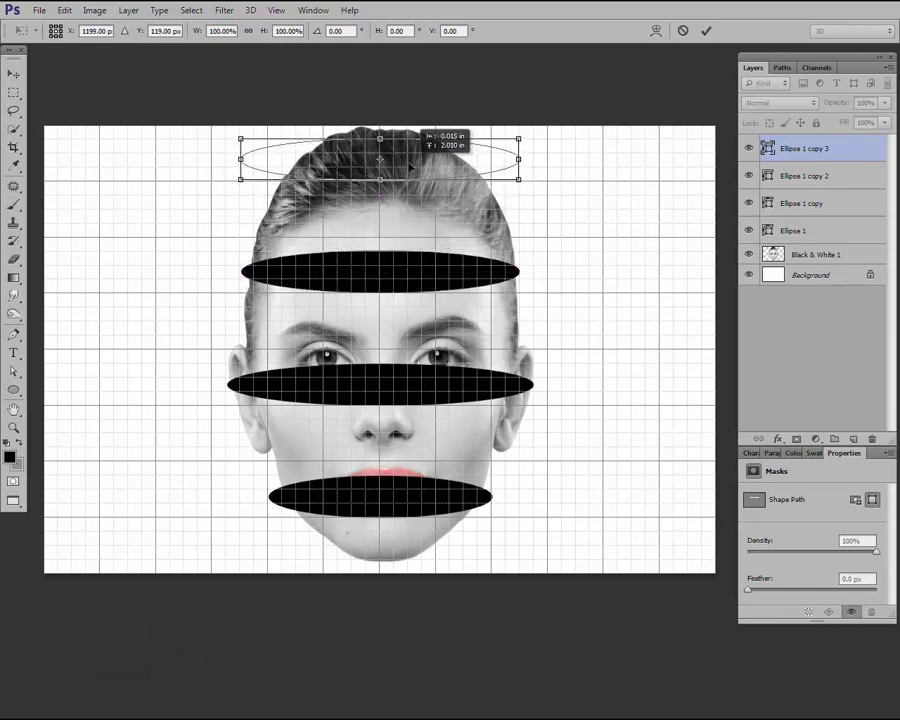
pyautogui.moveTo(409, 170); pyautogui.dragTo(409, 168)
pyautogui.moveTo(528, 166); pyautogui.dragTo(479, 159)
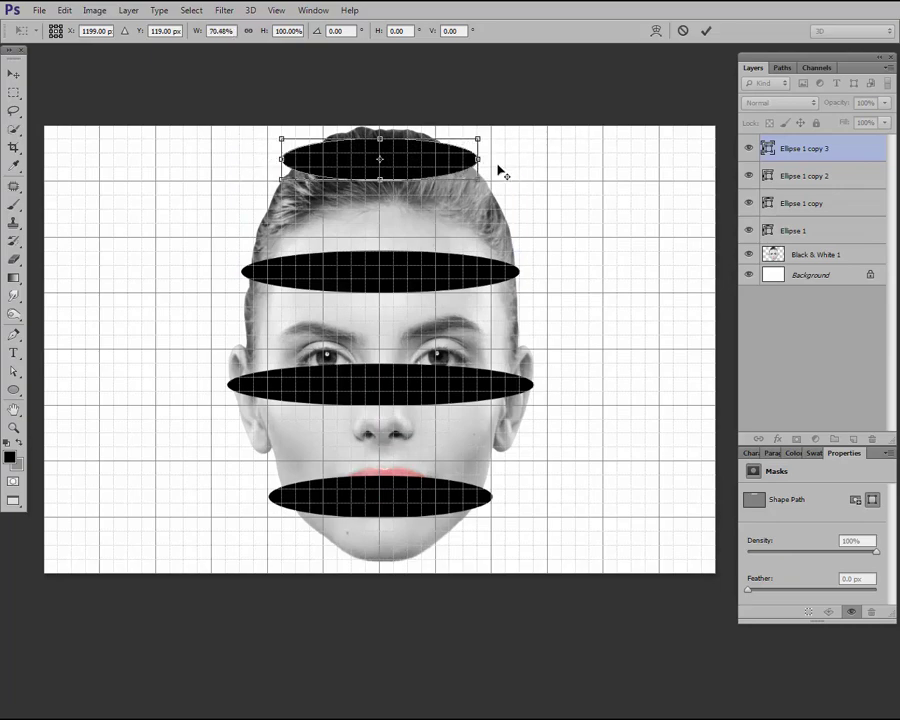
pyautogui.press('Return')
pyautogui.hotkey('ctrl', "'")
pyautogui.moveTo(211, 417); pyautogui.dragTo(558, 555)
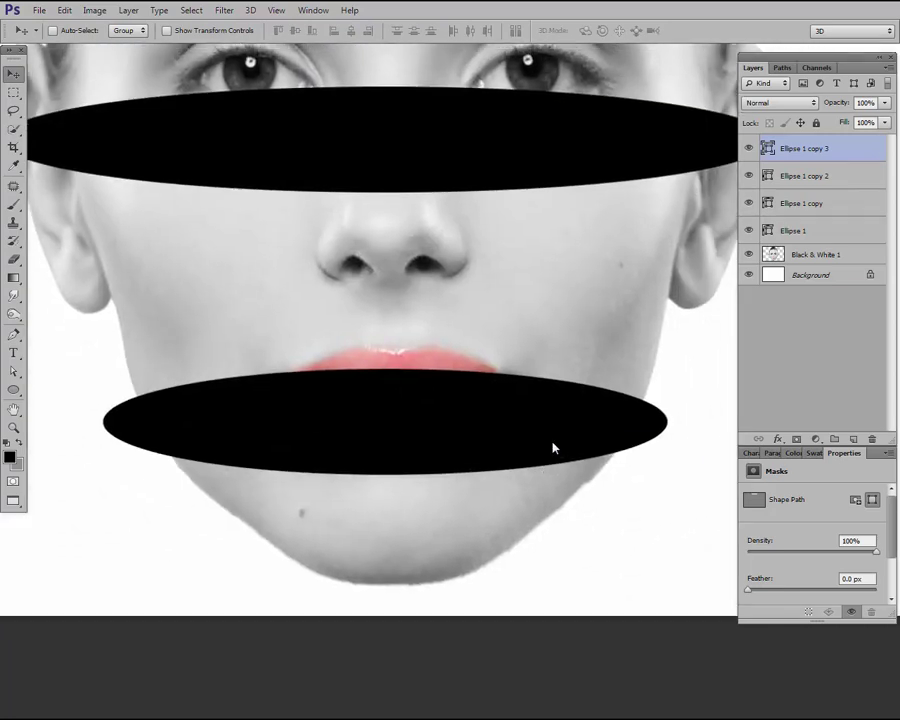
# Narrow the bottom Ellipse 1 to match the jaw's width
pyautogui.keyDown('ctrl'); pyautogui.click(553, 449); pyautogui.keyUp('ctrl')
pyautogui.hotkey('ctrl', 't')
pyautogui.moveTo(664, 422)
pyautogui.mouseDown()
pyautogui.moveTo(630, 422)
pyautogui.moveTo(640, 422)
pyautogui.mouseUp()
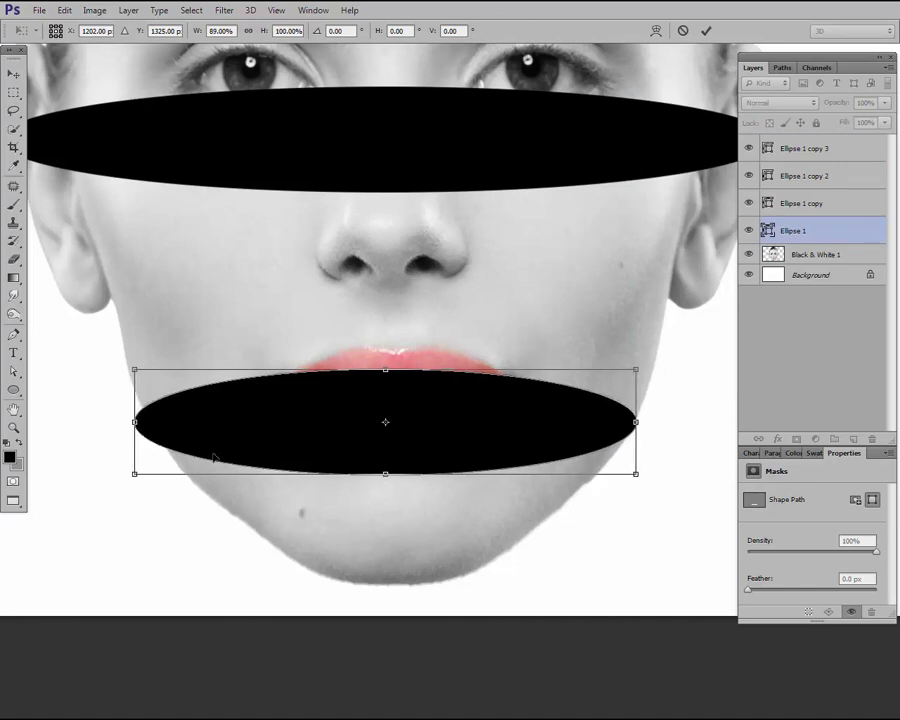
pyautogui.moveTo(137, 422); pyautogui.dragTo(153, 422)
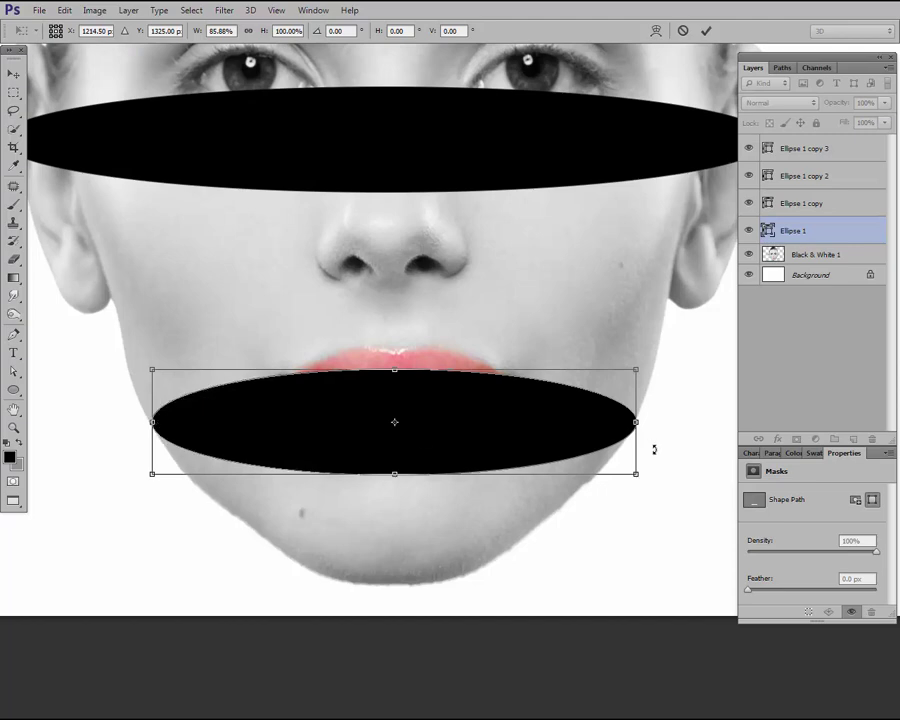
pyautogui.moveTo(636, 422); pyautogui.dragTo(637, 422)
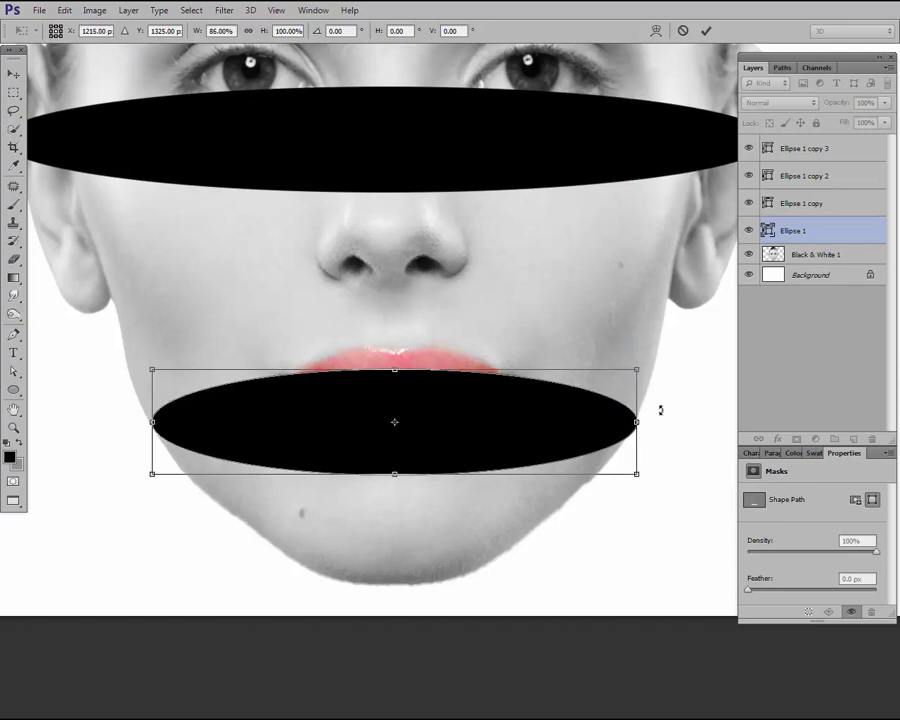
pyautogui.moveTo(516, 279); pyautogui.dragTo(497, 402)
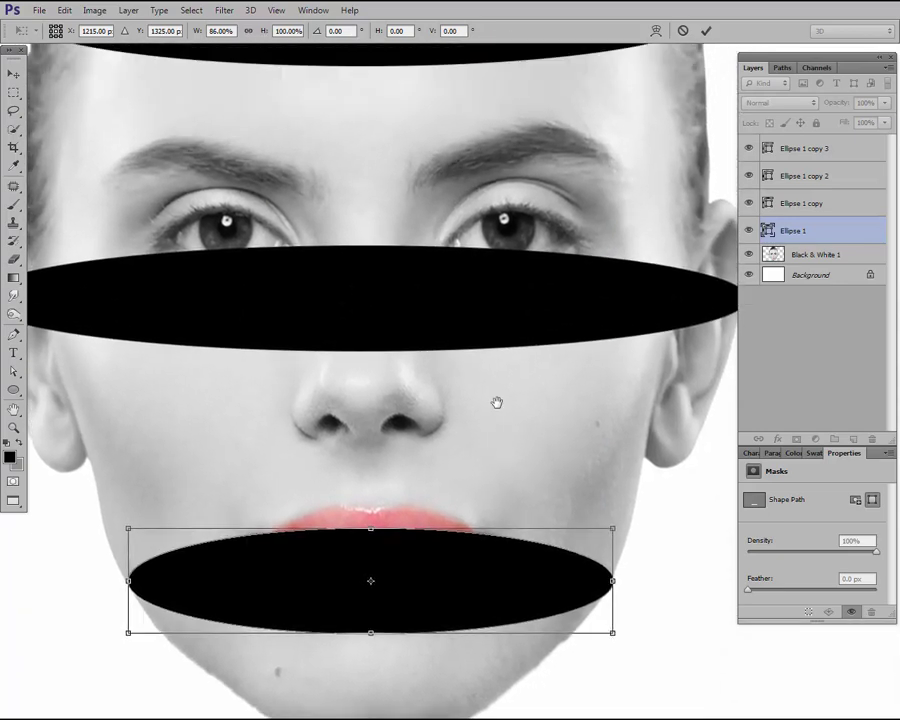
pyautogui.press('Return')
# Narrow the eye-level Ellipse 1 copy to the face's width
pyautogui.moveTo(632, 377); pyautogui.dragTo(606, 454)
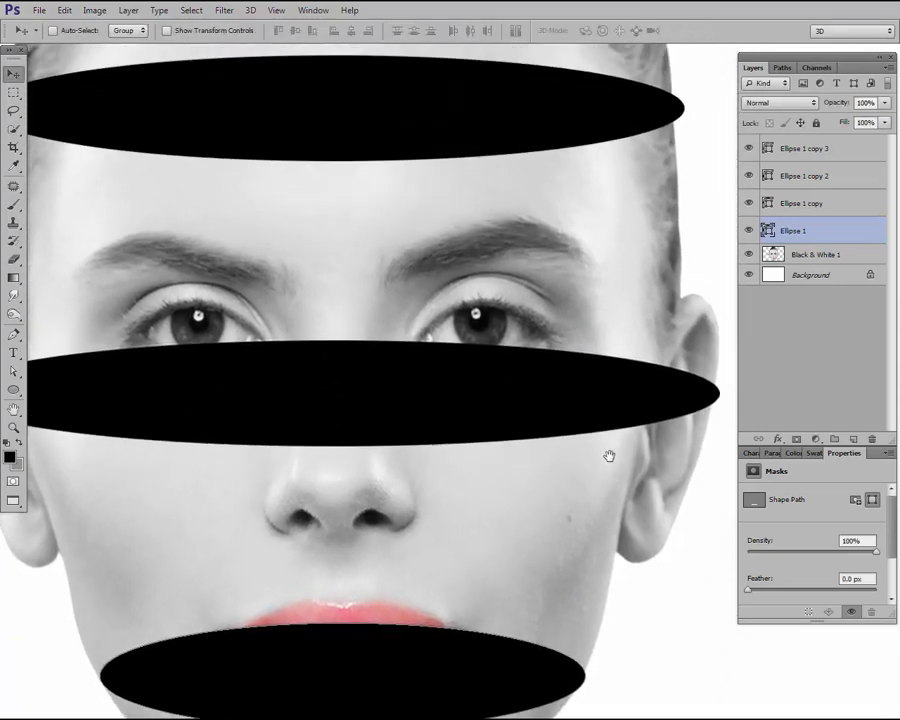
pyautogui.rightClick(584, 420)
pyautogui.click(695, 416)
pyautogui.moveTo(719, 393); pyautogui.dragTo(711, 393)
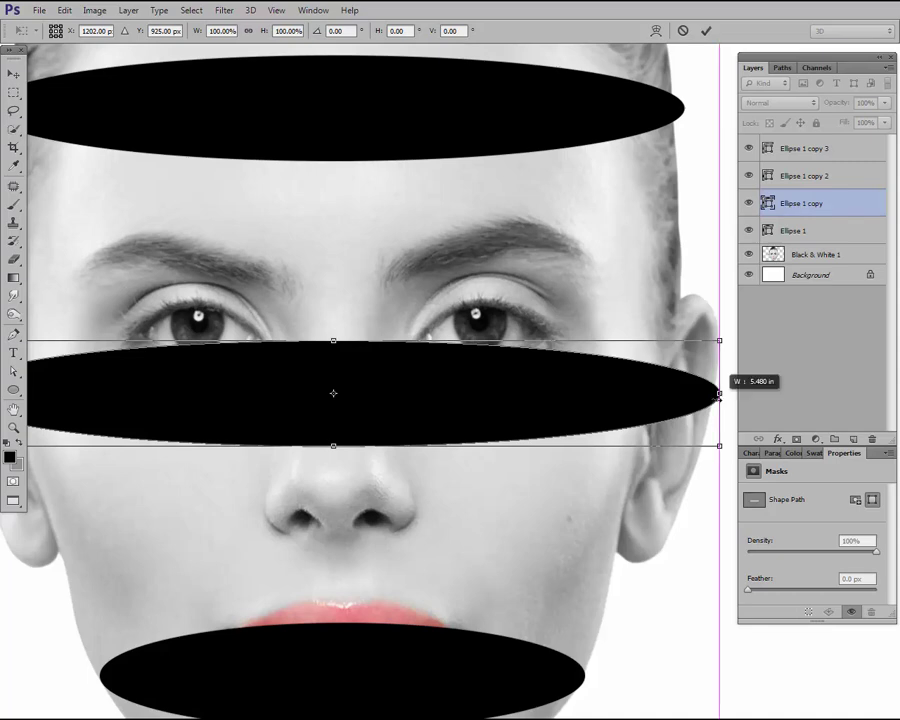
pyautogui.moveTo(293, 410); pyautogui.dragTo(414, 408)
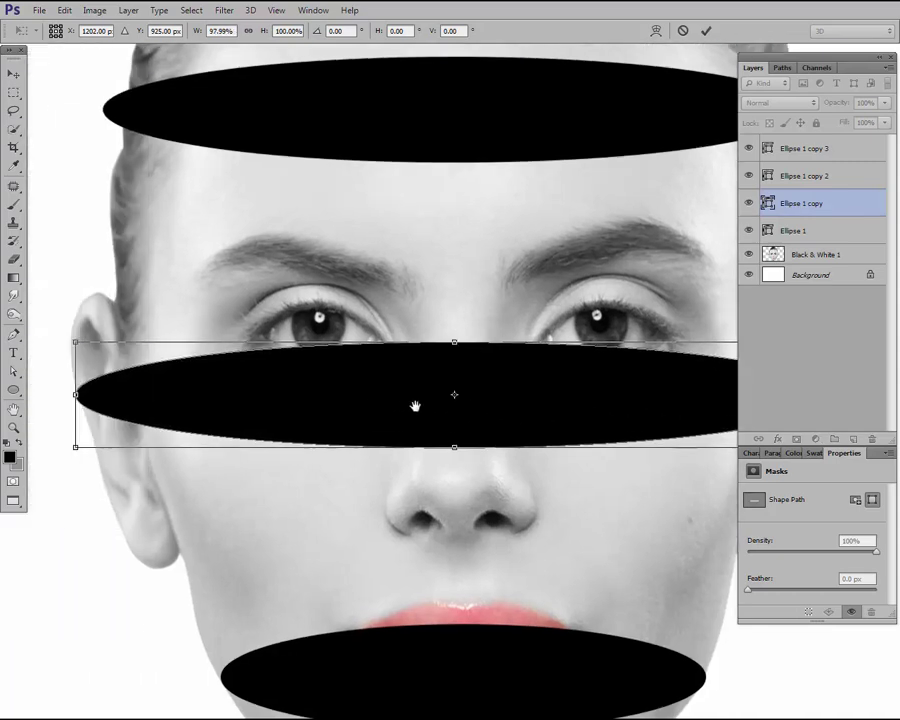
pyautogui.moveTo(76, 394); pyautogui.dragTo(79, 394)
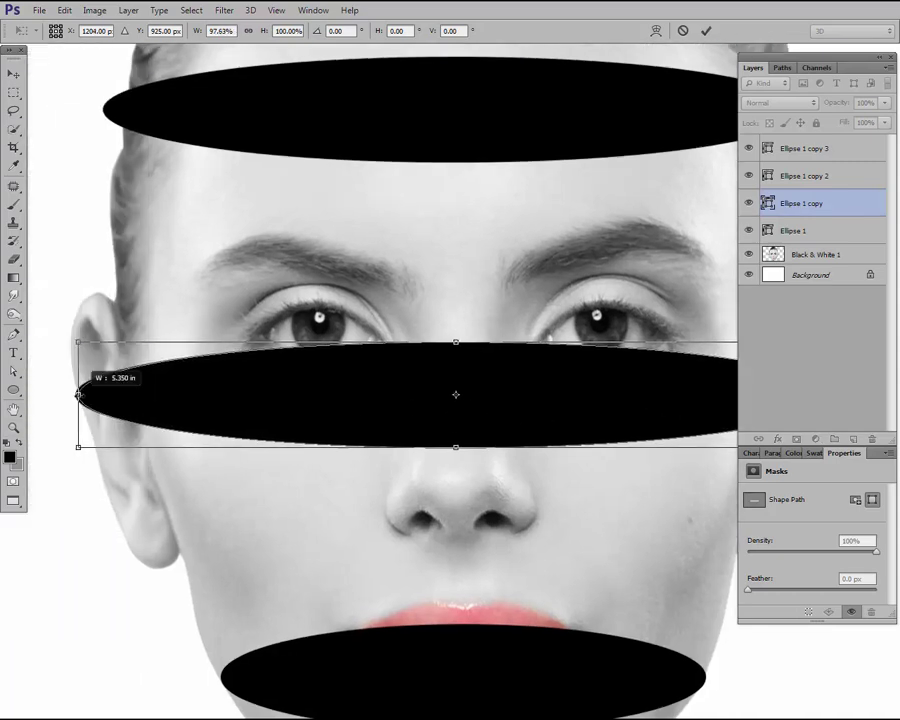
pyautogui.moveTo(449, 287); pyautogui.dragTo(372, 370)
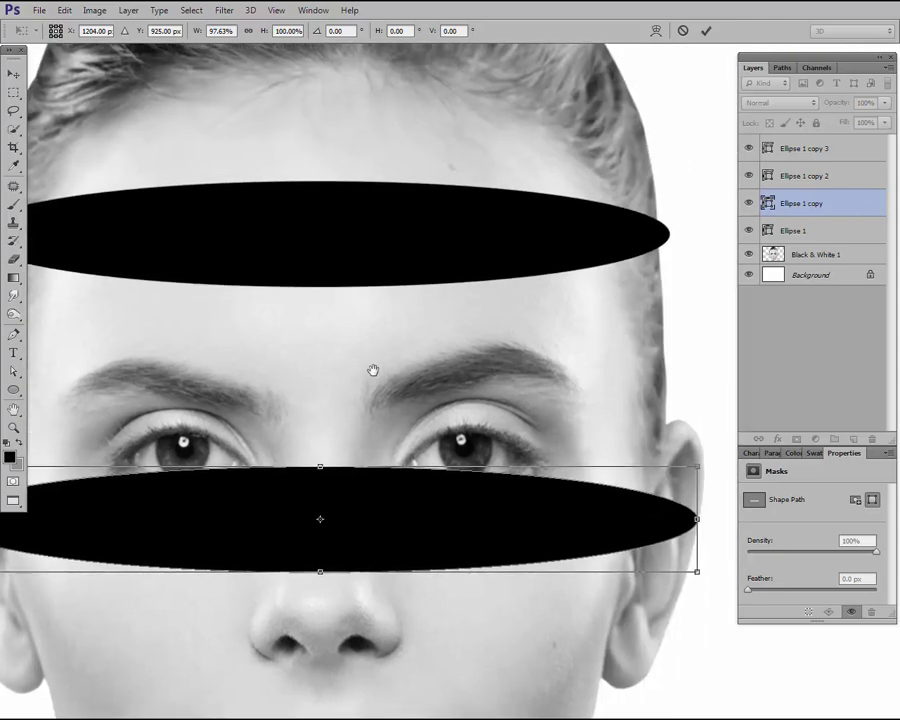
pyautogui.press('Return')
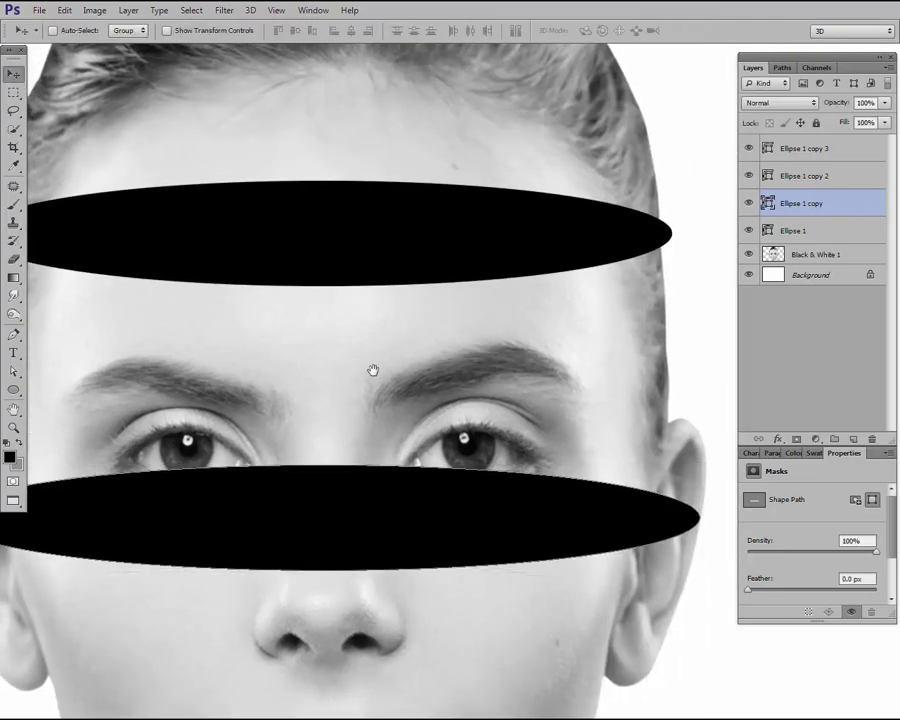
# Narrow the forehead ellipse to fit the head's width
pyautogui.hotkey('ctrl', '-')
pyautogui.rightClick(410, 285)
pyautogui.click(440, 286)
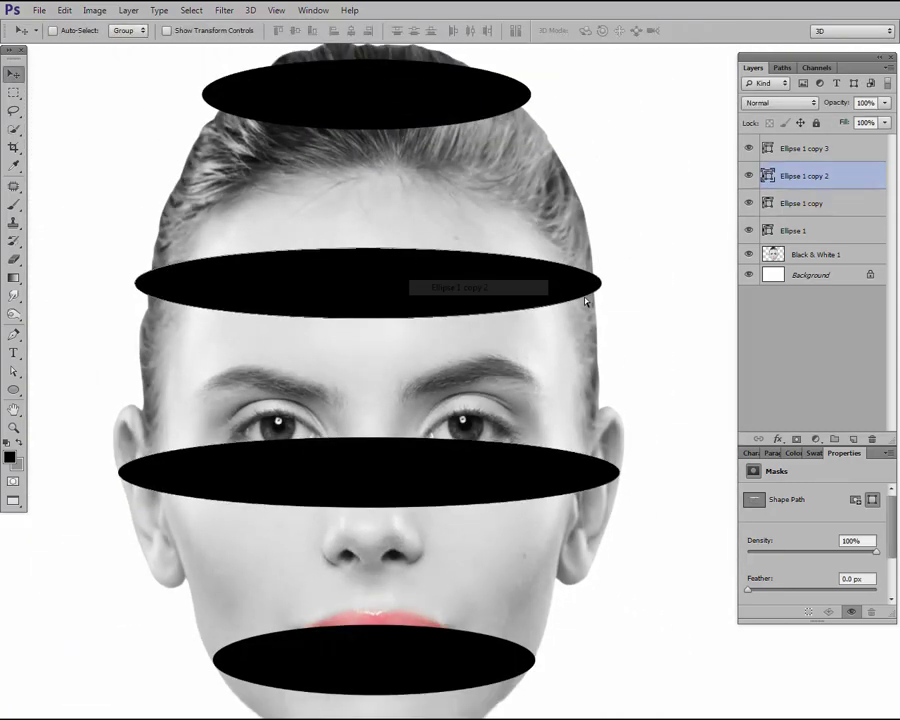
pyautogui.hotkey('ctrl', 't')
pyautogui.moveTo(603, 285); pyautogui.dragTo(594, 283)
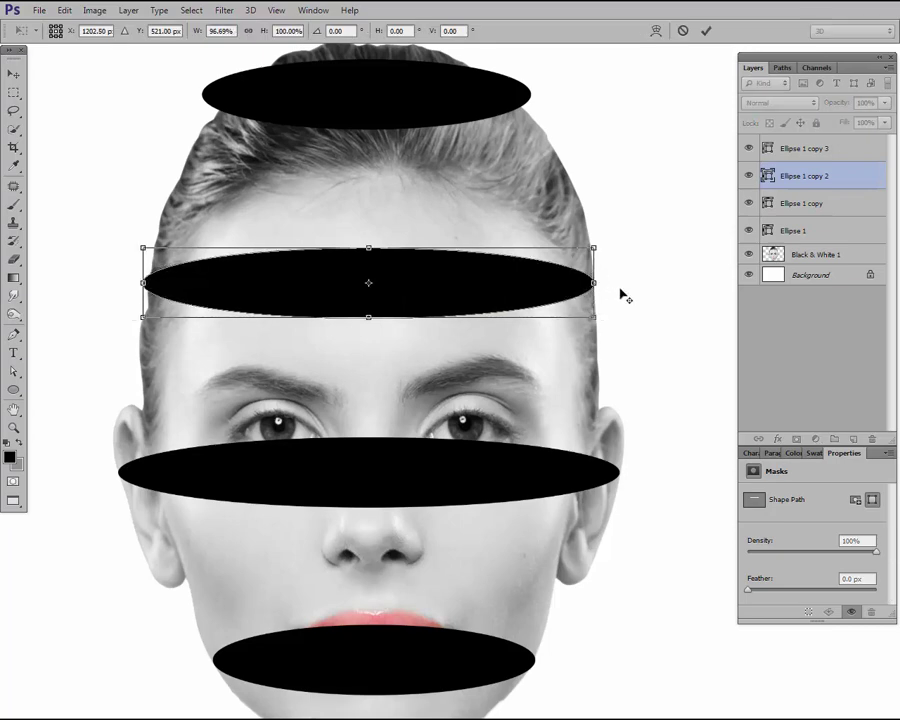
pyautogui.moveTo(142, 283); pyautogui.dragTo(148, 283)
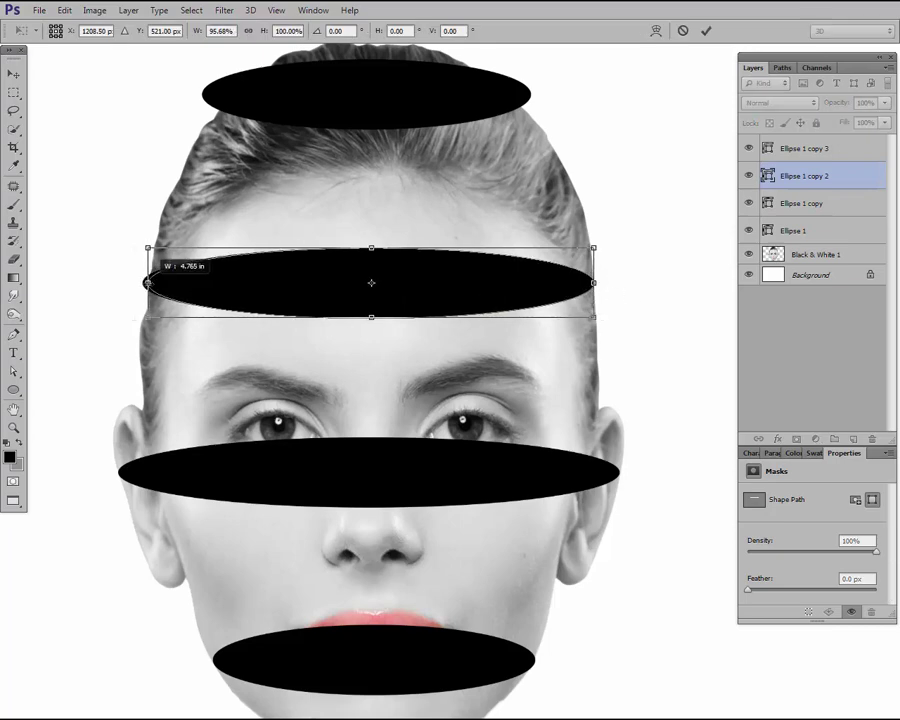
pyautogui.press('Return')
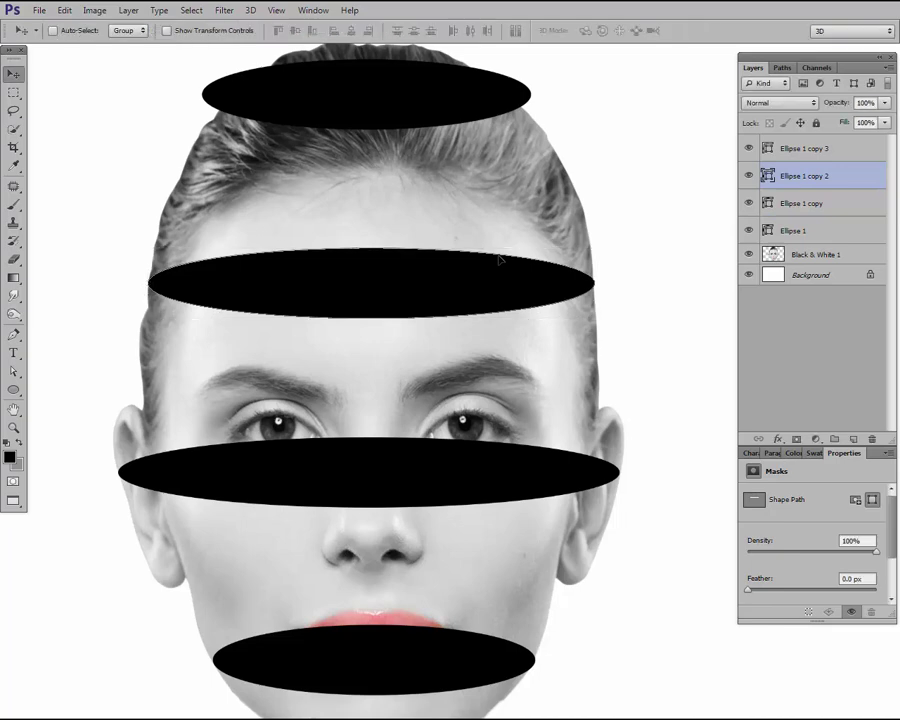
# Resize the crown ellipse to 80.77% width to fit the hair
pyautogui.hotkey('alt', ']')
pyautogui.hotkey('ctrl', 't')
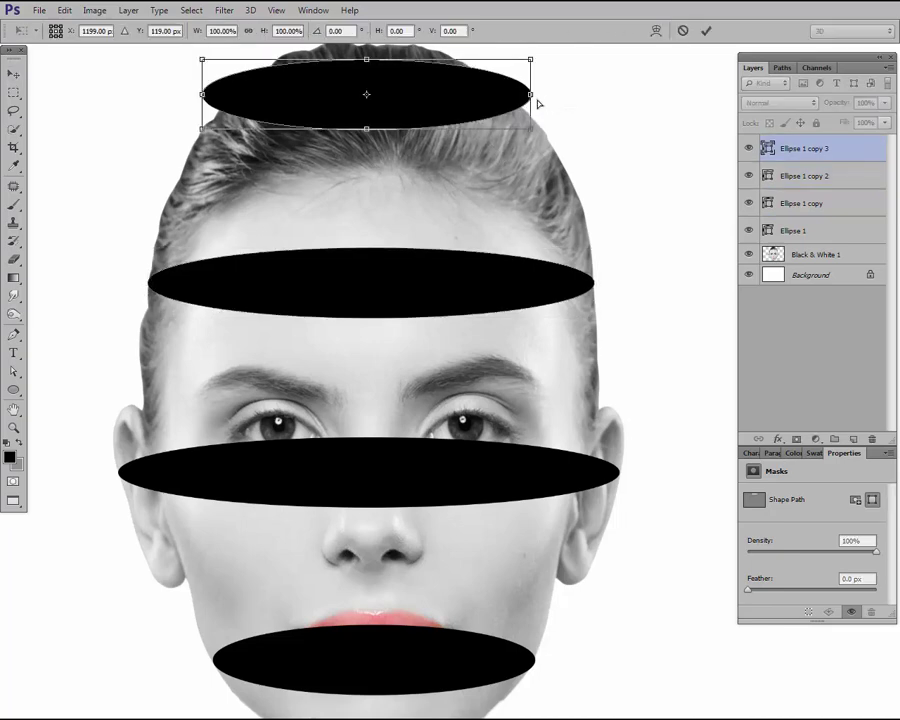
pyautogui.moveTo(535, 93); pyautogui.dragTo(500, 94)
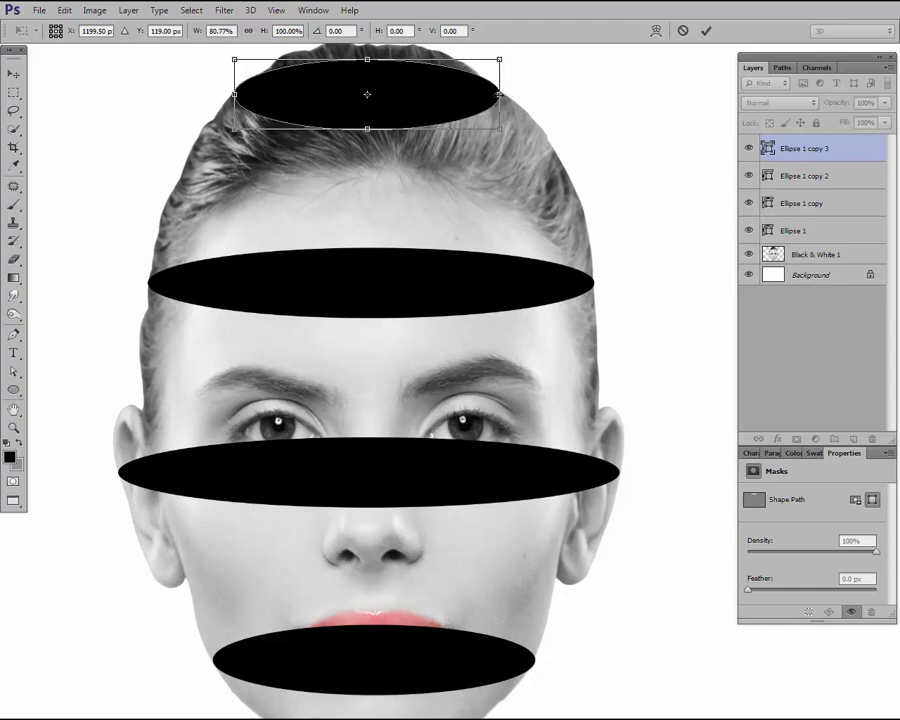
pyautogui.moveTo(500, 94); pyautogui.dragTo(501, 94)
pyautogui.press('Return')
pyautogui.hotkey('ctrl', '0')
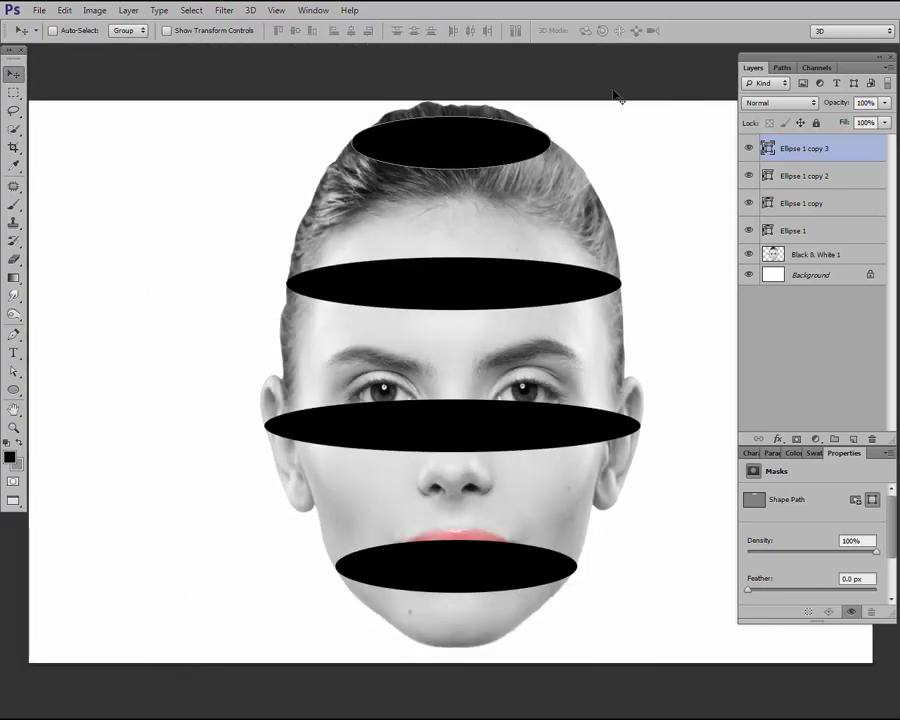
# Select all four ellipse layers and duplicate them as Ellipse 1 copy 4–7
pyautogui.click(749, 231)
pyautogui.click(790, 231)
pyautogui.hotkey('ctrl', 'j')
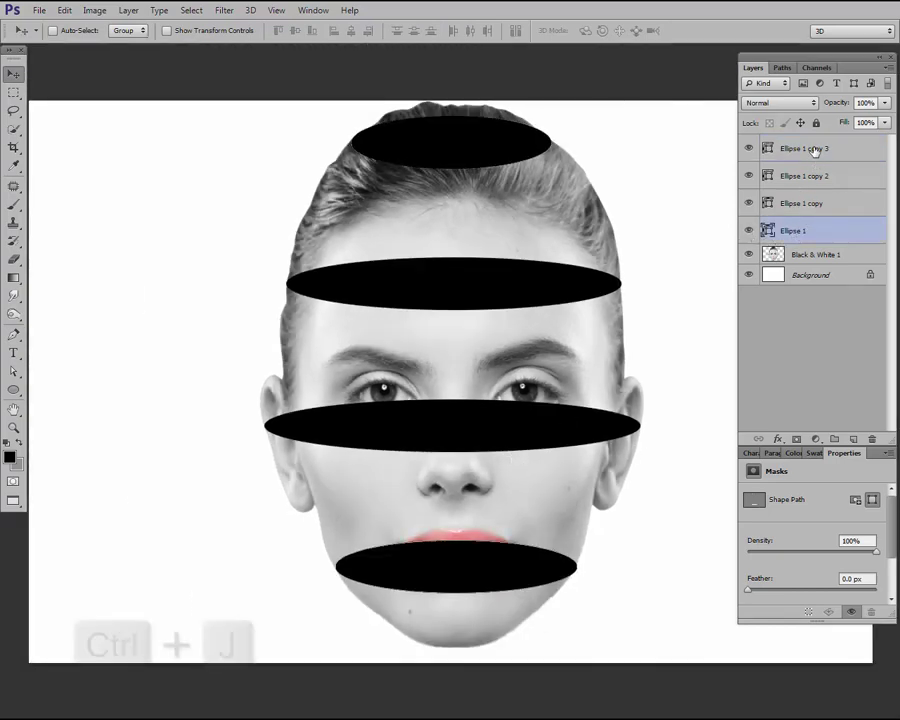
pyautogui.keyDown('shift'); pyautogui.click(815, 149); pyautogui.keyUp('shift')
pyautogui.hotkey('ctrl', 'j')
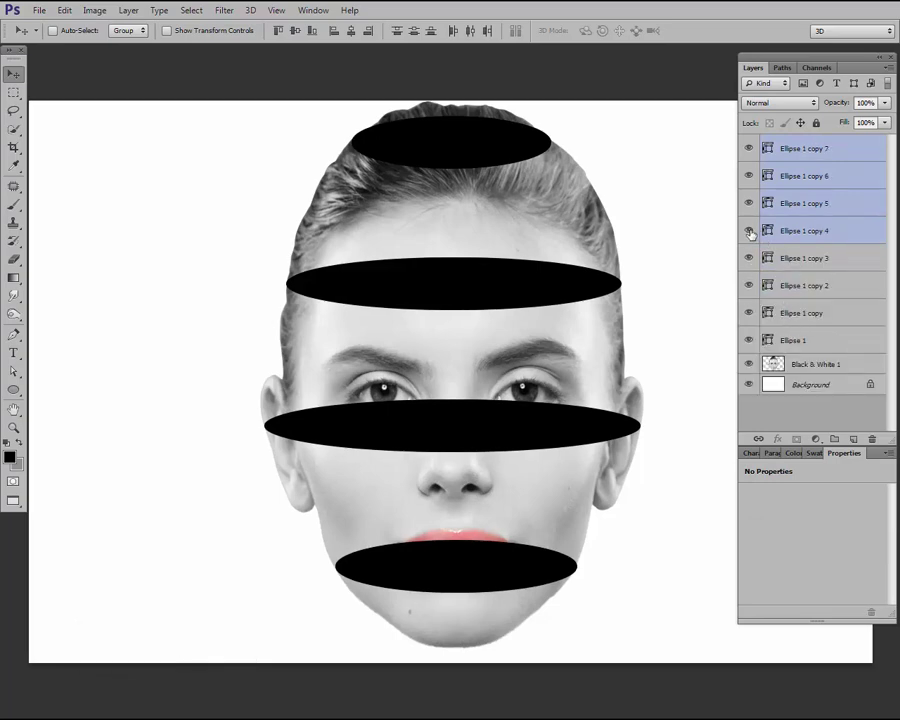
# Hide the duplicate ellipses and stretch Ellipse 1's top curve up over the face
pyautogui.moveTo(749, 231); pyautogui.dragTo(748, 146)
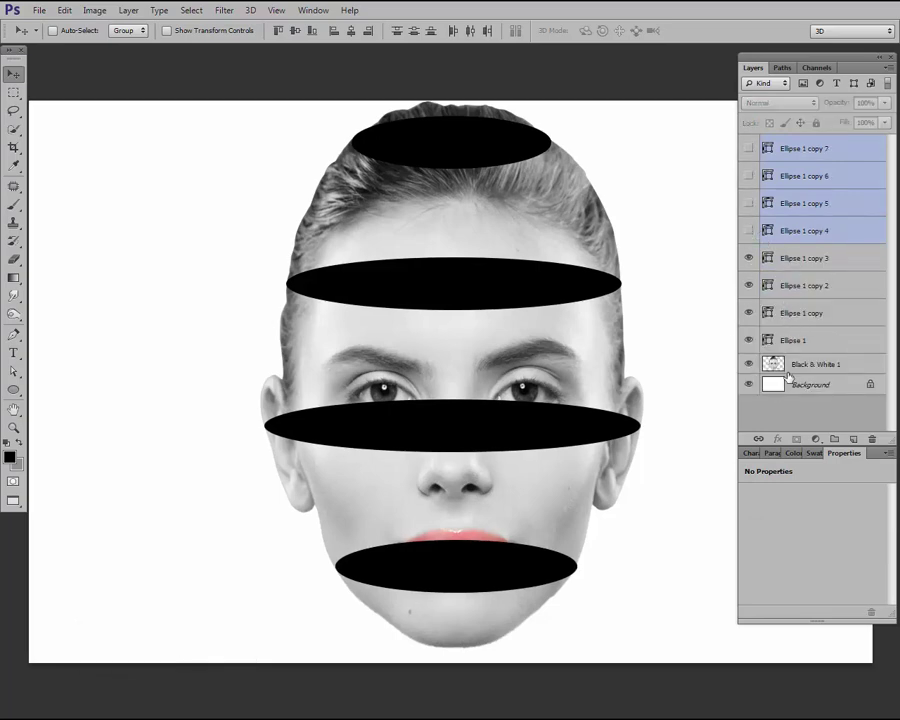
pyautogui.moveTo(594, 352); pyautogui.dragTo(567, 349)
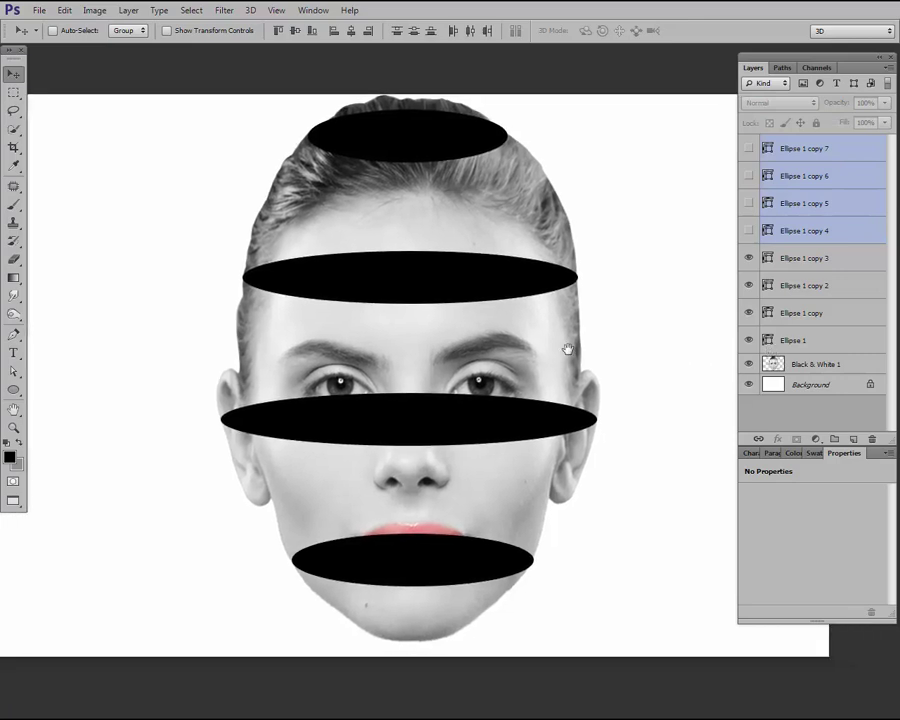
pyautogui.click(770, 342)
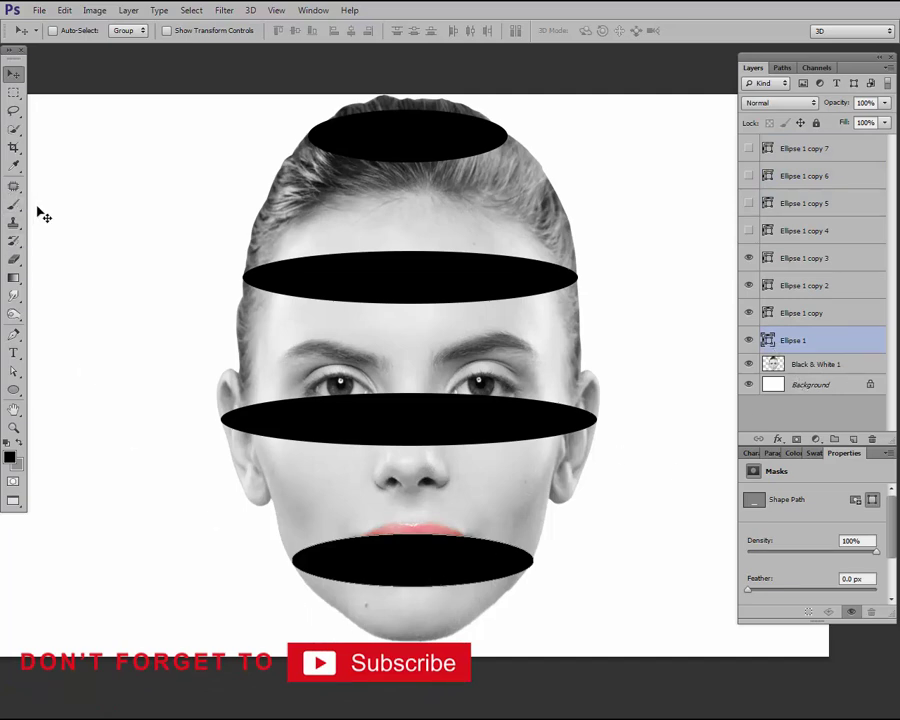
pyautogui.click(13, 335)
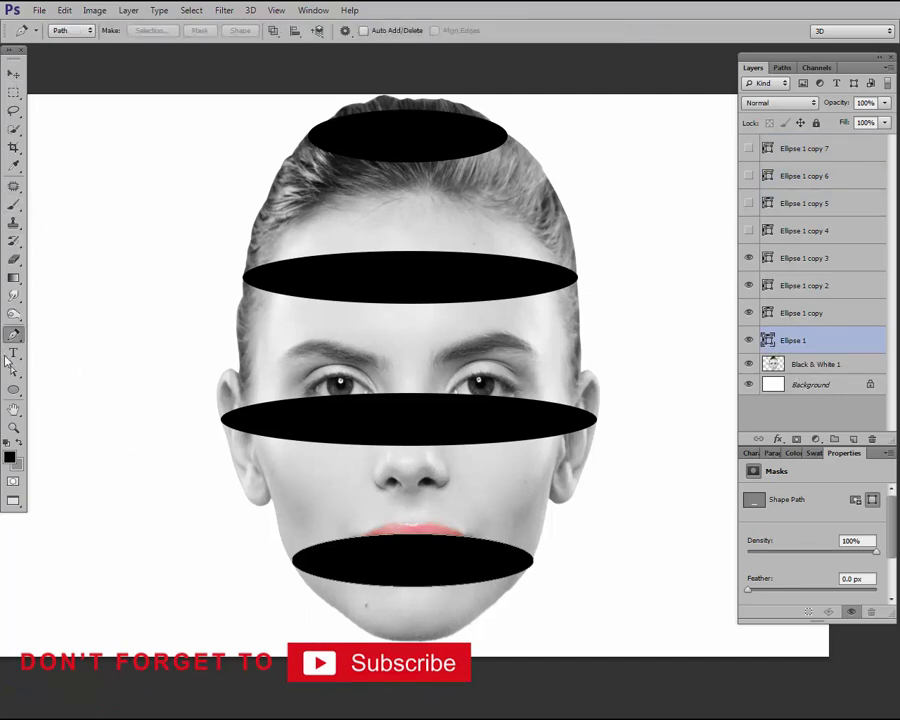
pyautogui.click(417, 539)
pyautogui.moveTo(414, 539); pyautogui.dragTo(415, 64)
pyautogui.moveTo(348, 65)
pyautogui.mouseDown()
pyautogui.moveTo(47, 97)
pyautogui.moveTo(28, 75)
pyautogui.mouseUp()
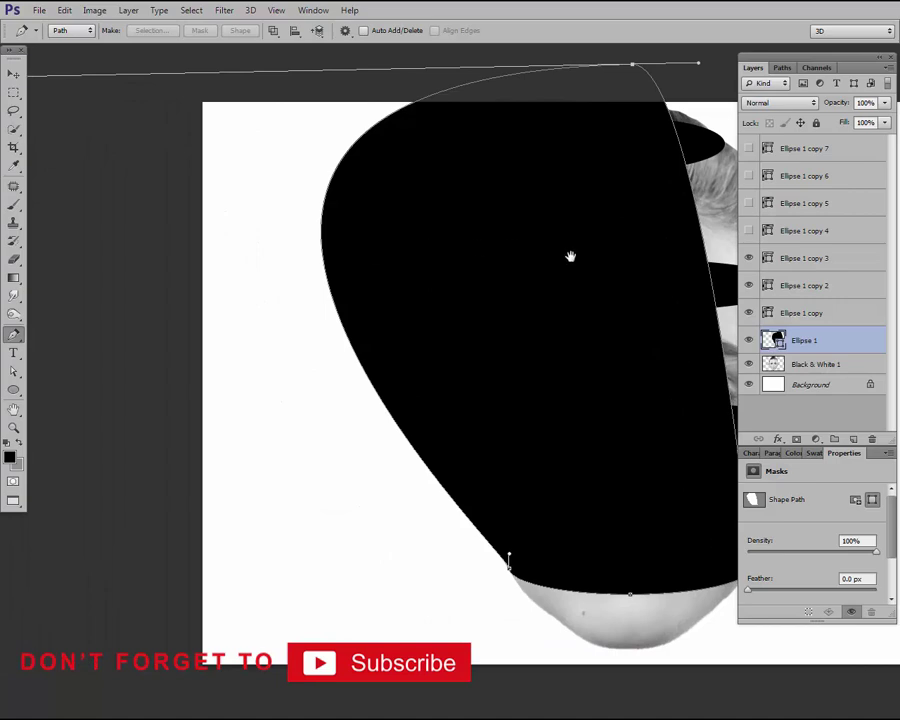
pyautogui.moveTo(570, 256); pyautogui.dragTo(297, 261)
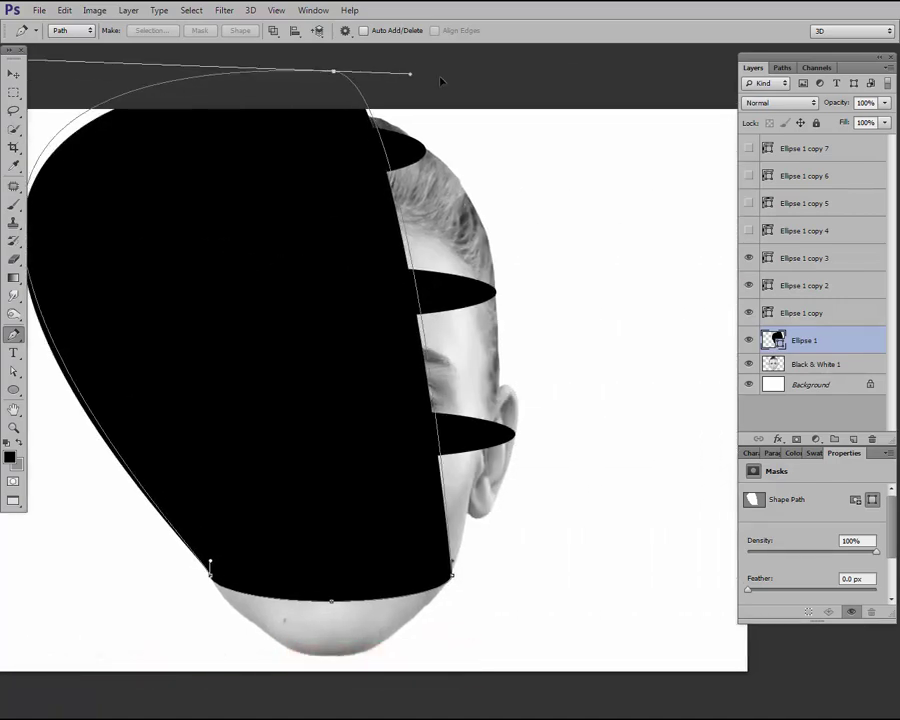
pyautogui.moveTo(409, 73); pyautogui.dragTo(838, 155)
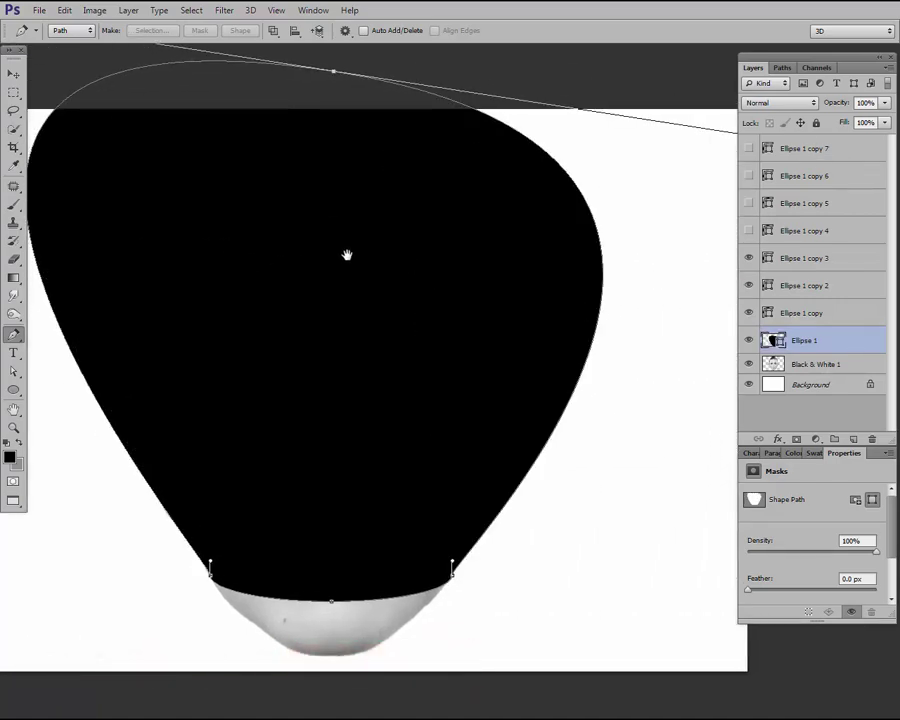
pyautogui.moveTo(346, 255); pyautogui.dragTo(370, 255)
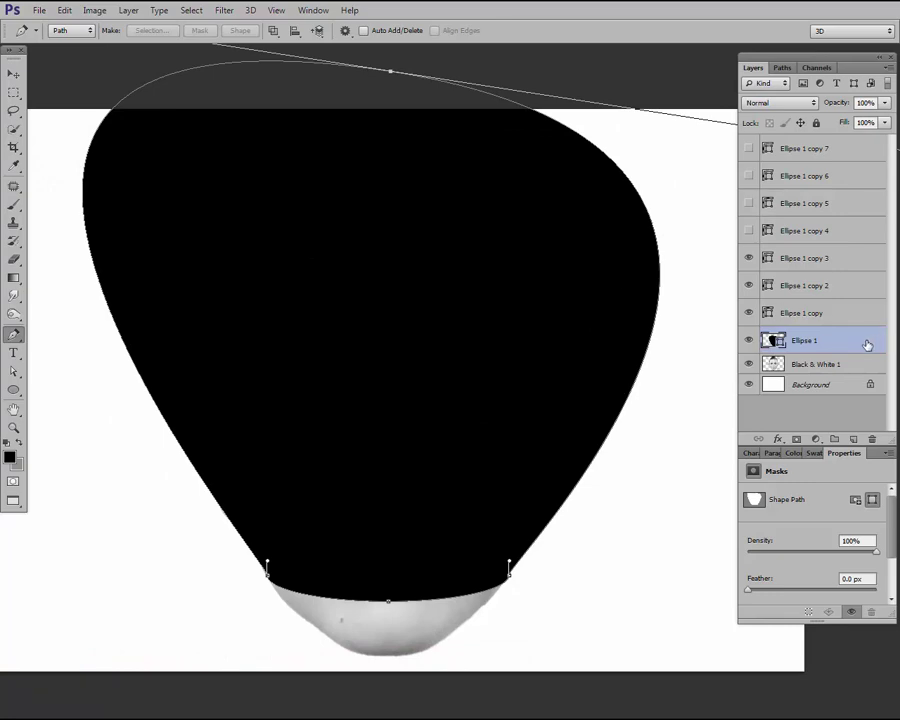
# Cut the Ellipse 1 area from Black & White 1 onto Layer 1, then delete Ellipse 1
pyautogui.keyDown('ctrl'); pyautogui.click(781, 343); pyautogui.keyUp('ctrl')
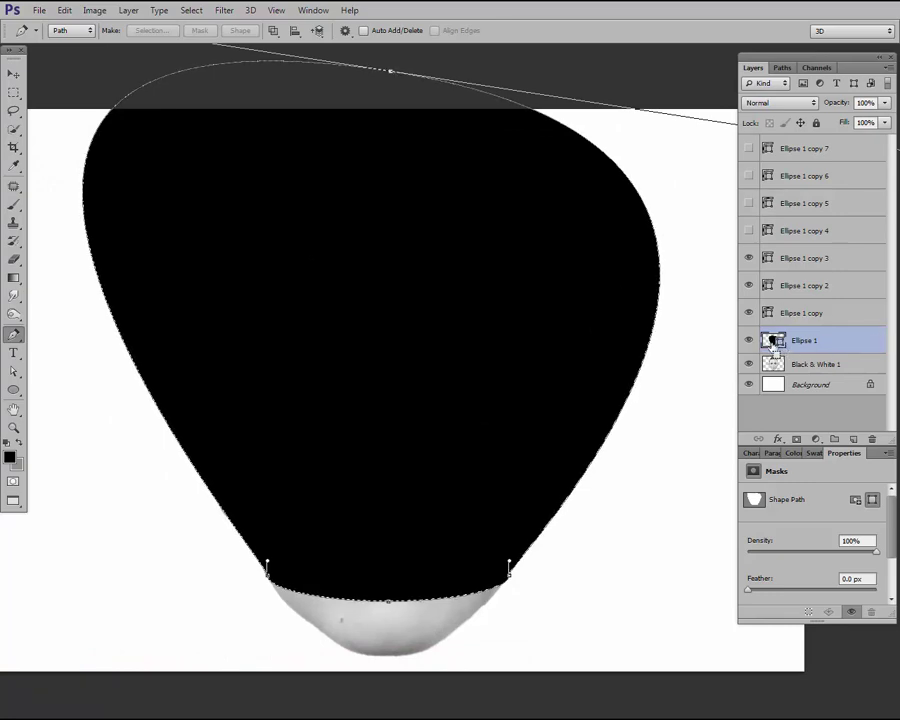
pyautogui.click(805, 368)
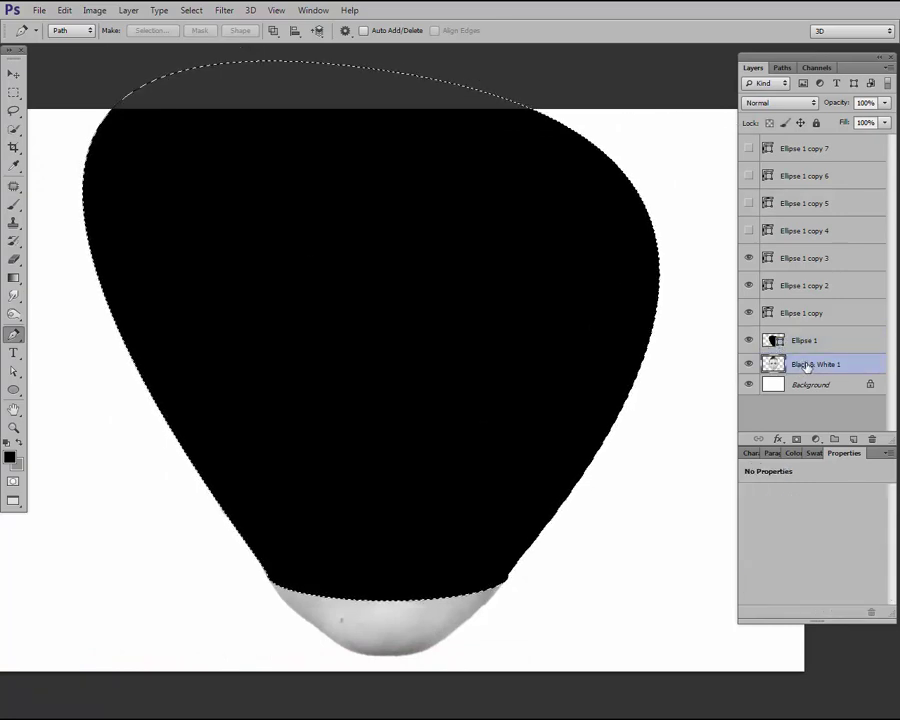
pyautogui.hotkey('ctrl', 'shift', 'j')
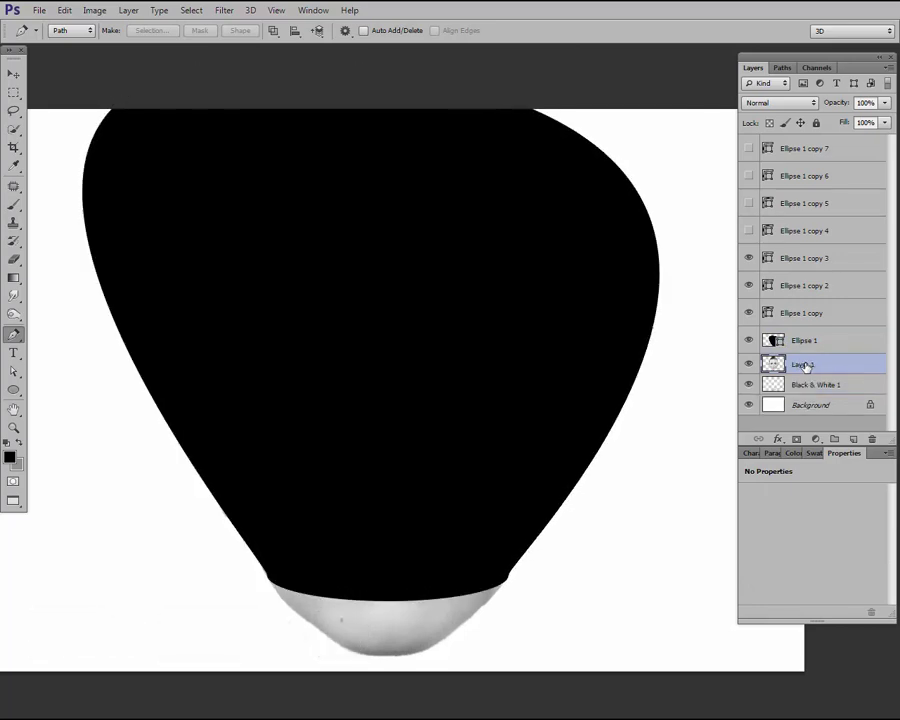
pyautogui.click(796, 342)
pyautogui.press('Delete')
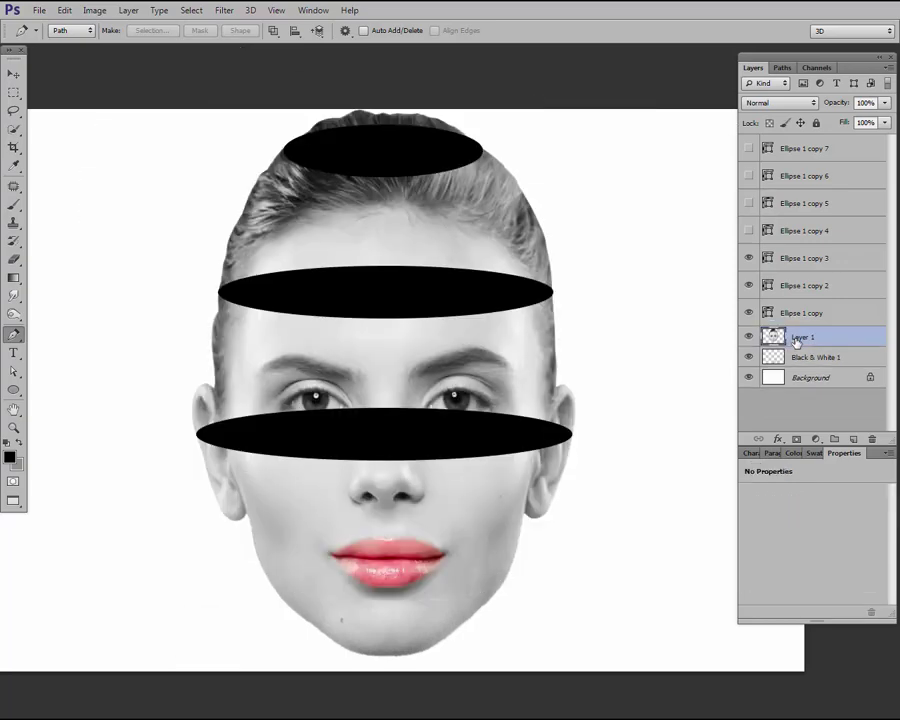
# Reshape the Ellipse 1 copy path into a wide dome over the head
pyautogui.click(769, 316)
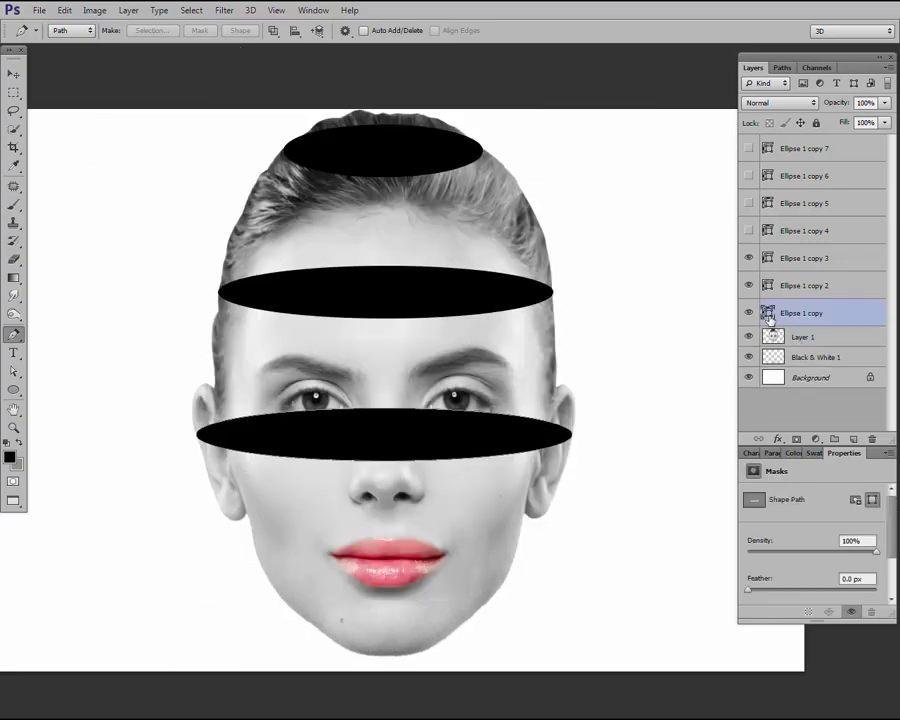
pyautogui.keyDown('ctrl'); pyautogui.click(390, 412); pyautogui.keyUp('ctrl')
pyautogui.hotkey('ctrl', '-')
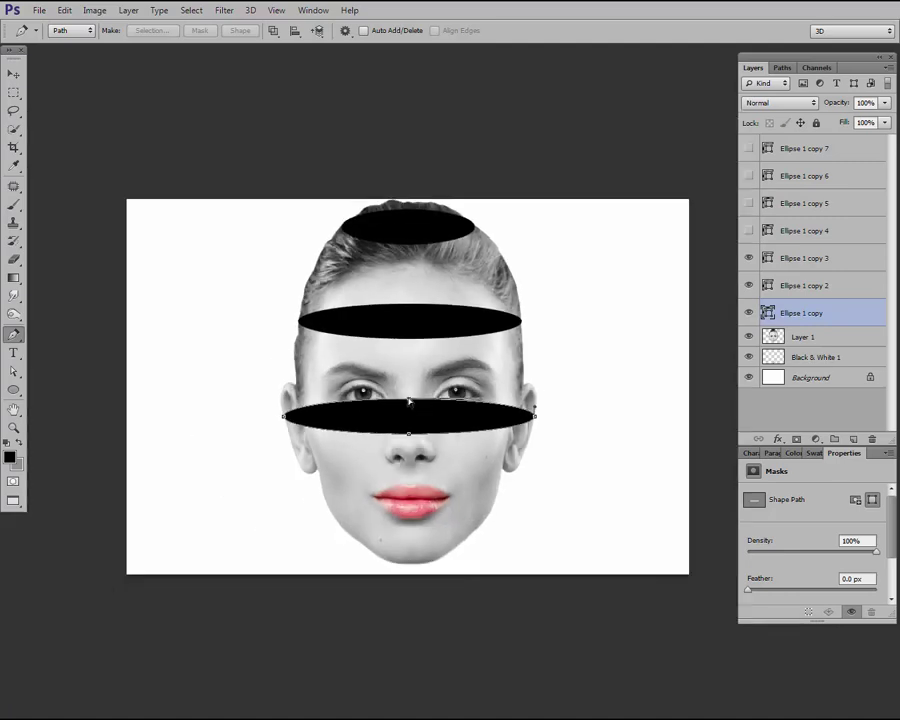
pyautogui.moveTo(409, 397); pyautogui.dragTo(410, 153)
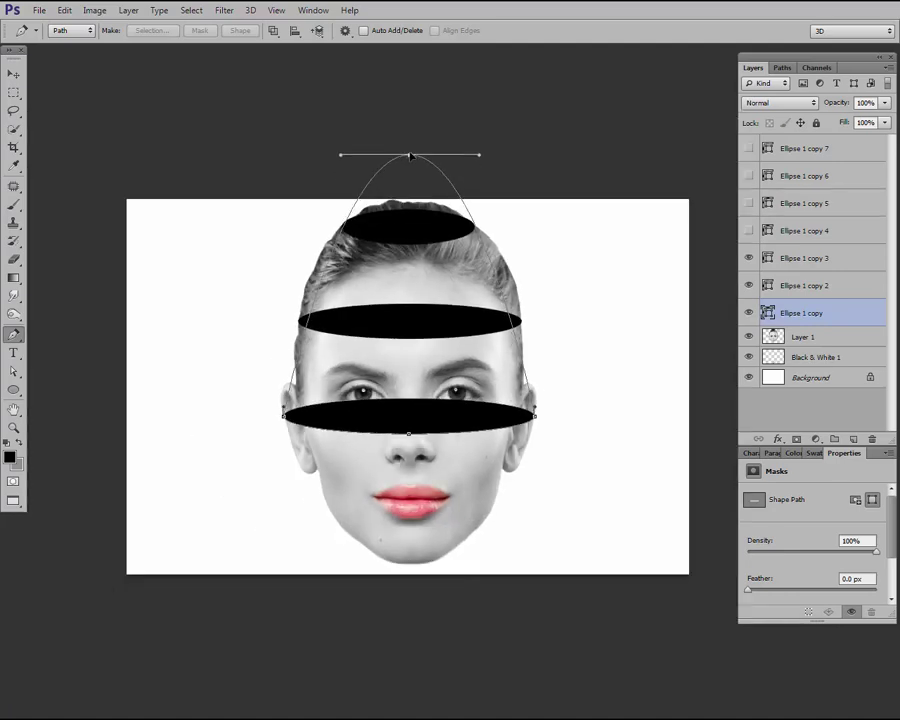
pyautogui.moveTo(481, 156); pyautogui.dragTo(626, 168)
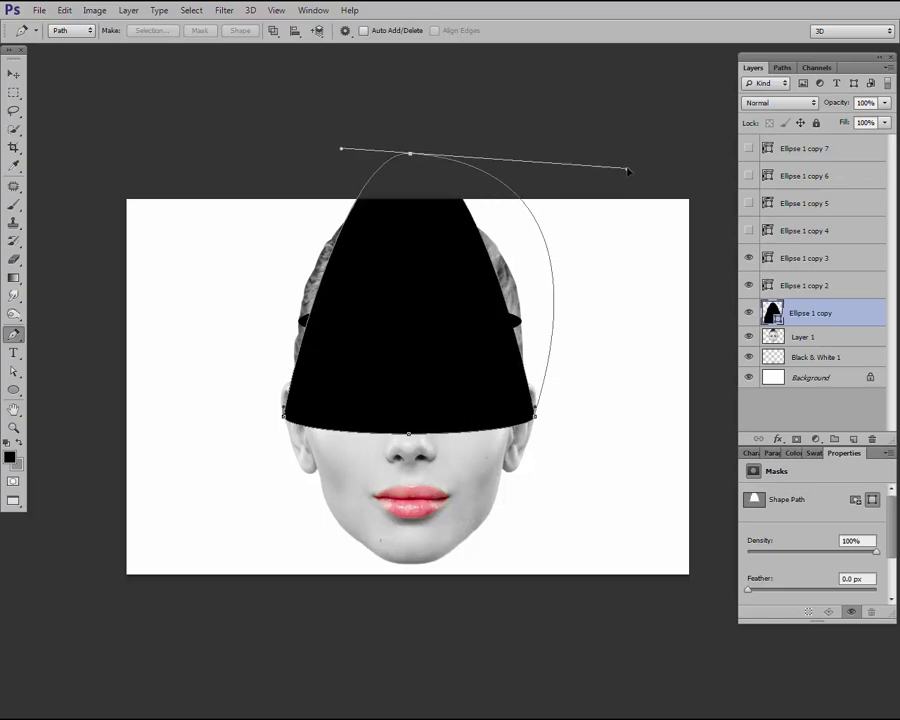
pyautogui.moveTo(341, 152); pyautogui.dragTo(140, 167)
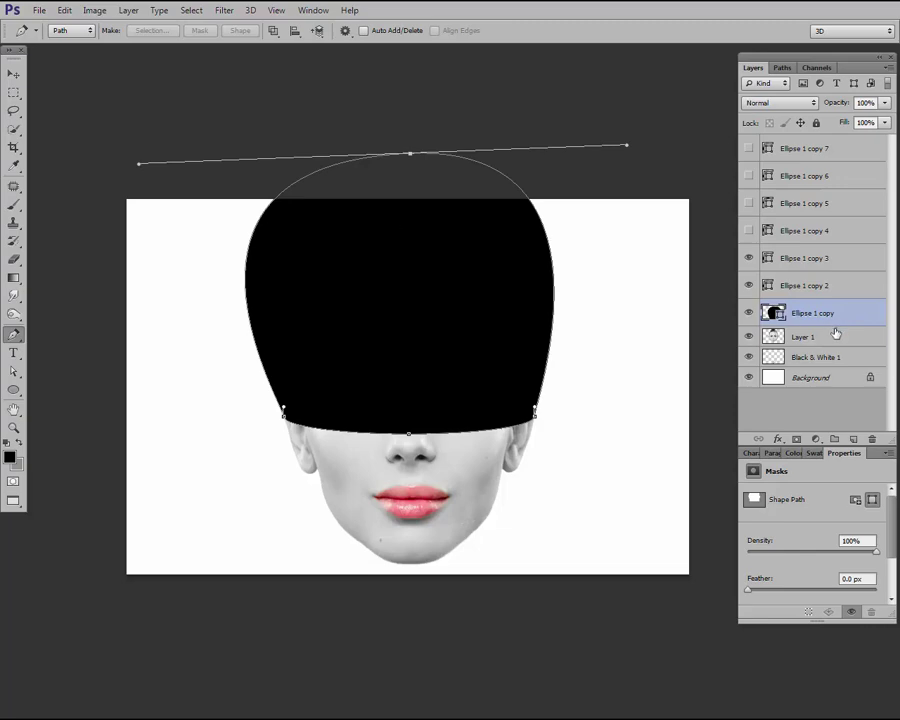
# Cut the dome area from Layer 1 onto Layer 2 and delete Ellipse 1 copy
pyautogui.keyDown('ctrl'); pyautogui.click(773, 314); pyautogui.keyUp('ctrl')
pyautogui.click(810, 338)
pyautogui.hotkey('ctrl', 'shift', 'j')
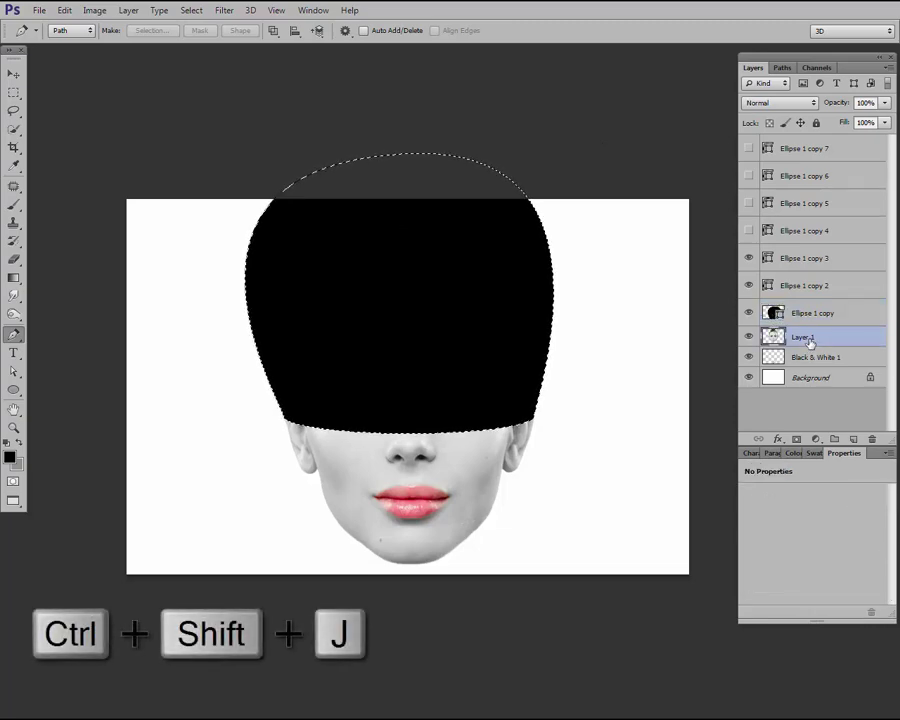
pyautogui.click(794, 316)
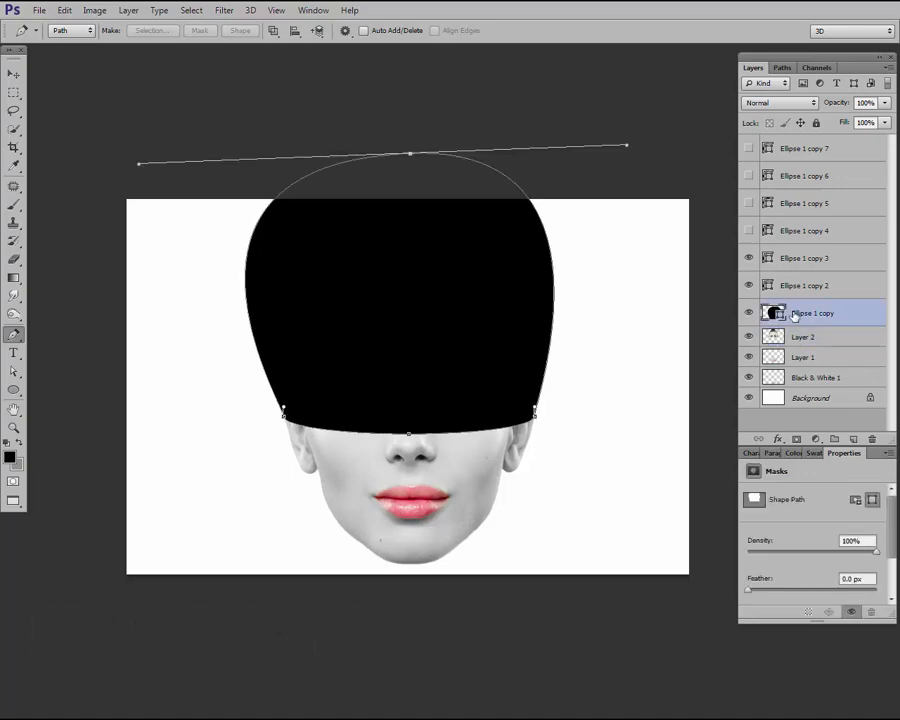
pyautogui.press('Delete')
pyautogui.press('Delete')
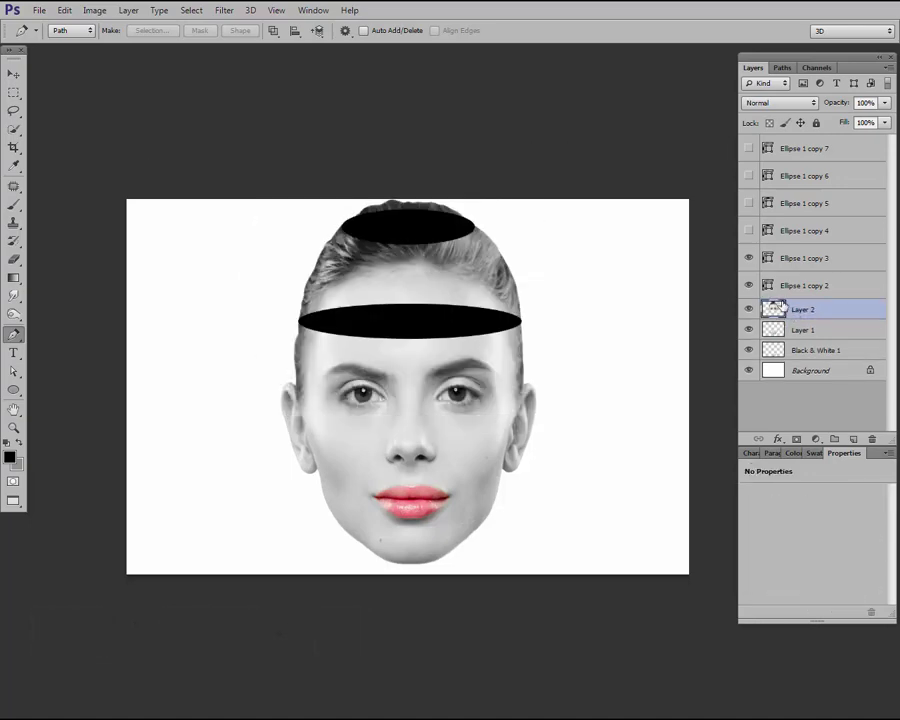
pyautogui.click(771, 288)
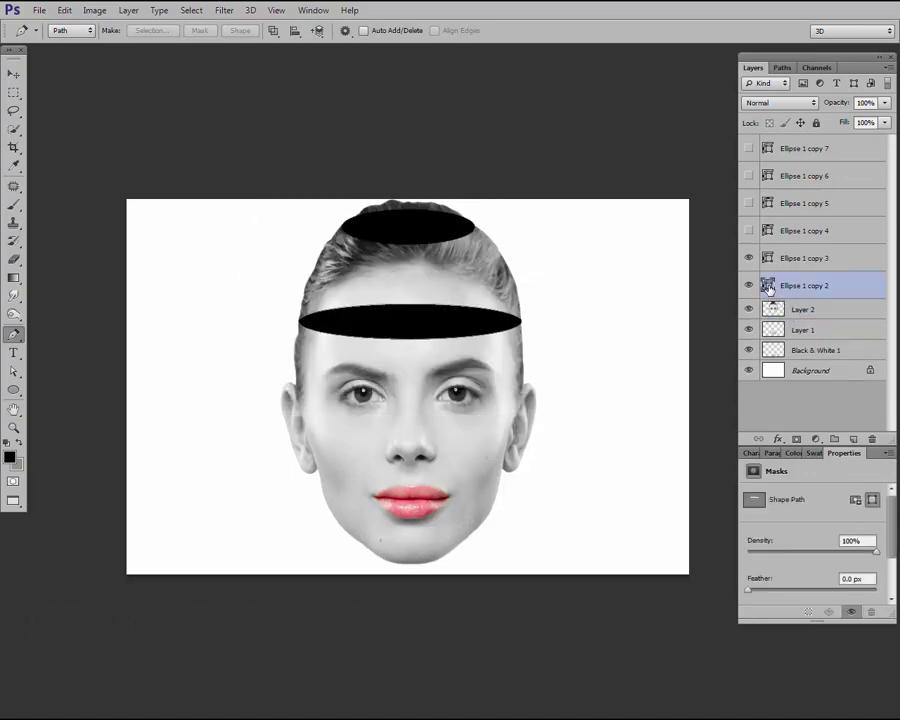
# Dome Ellipse 1 copy 2, cut that area from Layer 2 onto Layer 3, and delete it
pyautogui.keyDown('ctrl'); pyautogui.click(413, 308); pyautogui.keyUp('ctrl')
pyautogui.moveTo(411, 306); pyautogui.dragTo(409, 137)
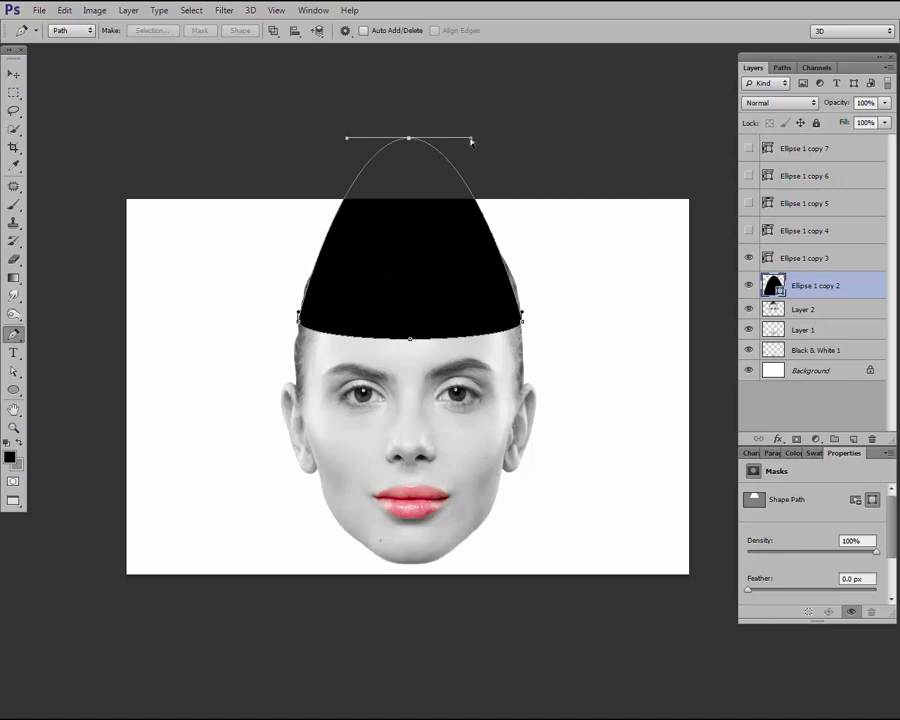
pyautogui.moveTo(471, 141); pyautogui.dragTo(562, 155)
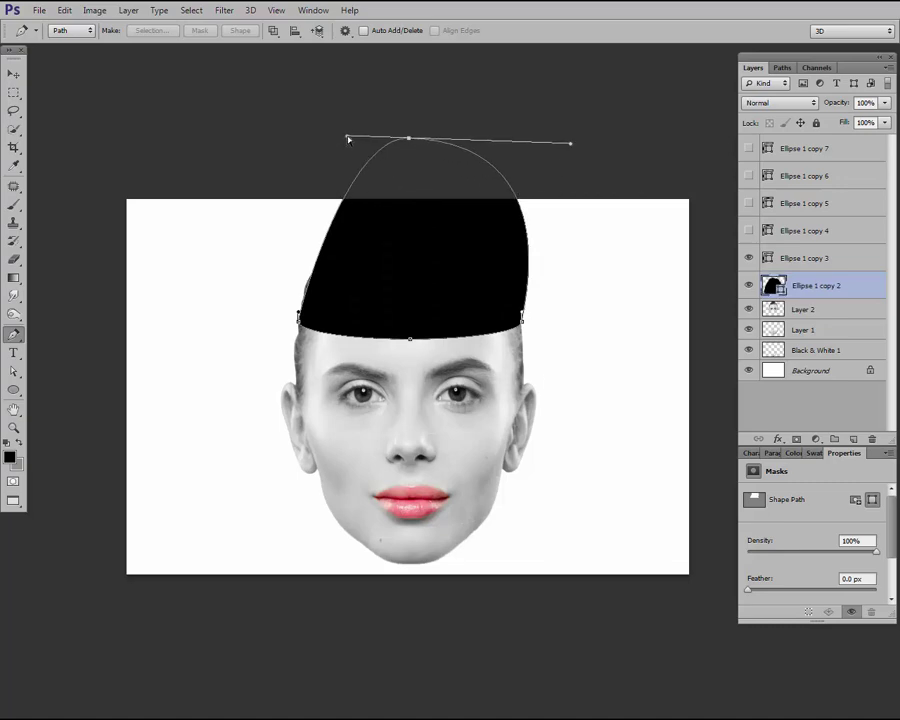
pyautogui.moveTo(348, 140); pyautogui.dragTo(229, 147)
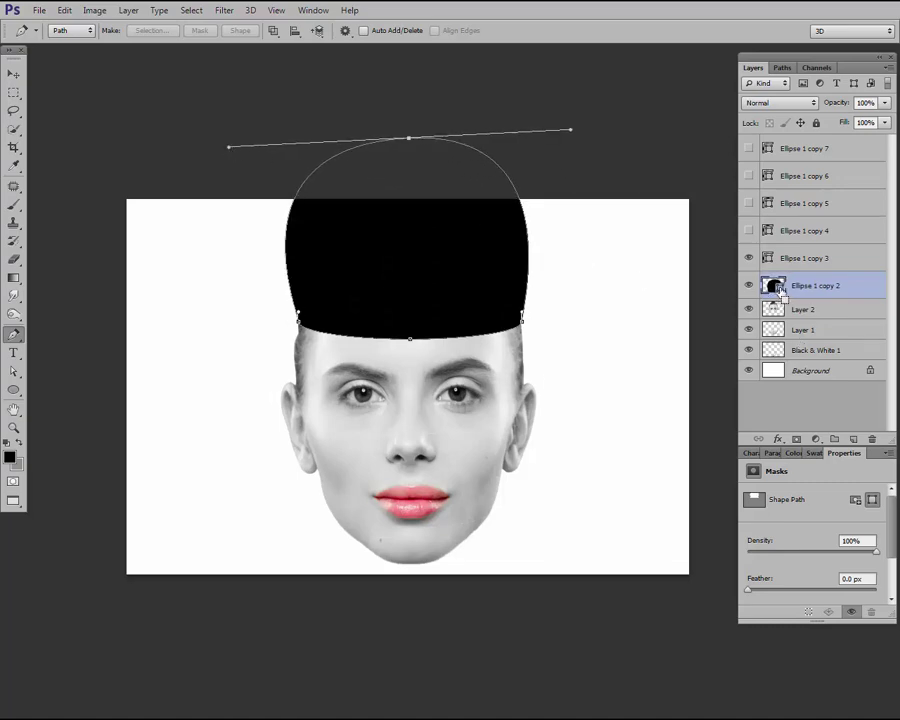
pyautogui.click(806, 312)
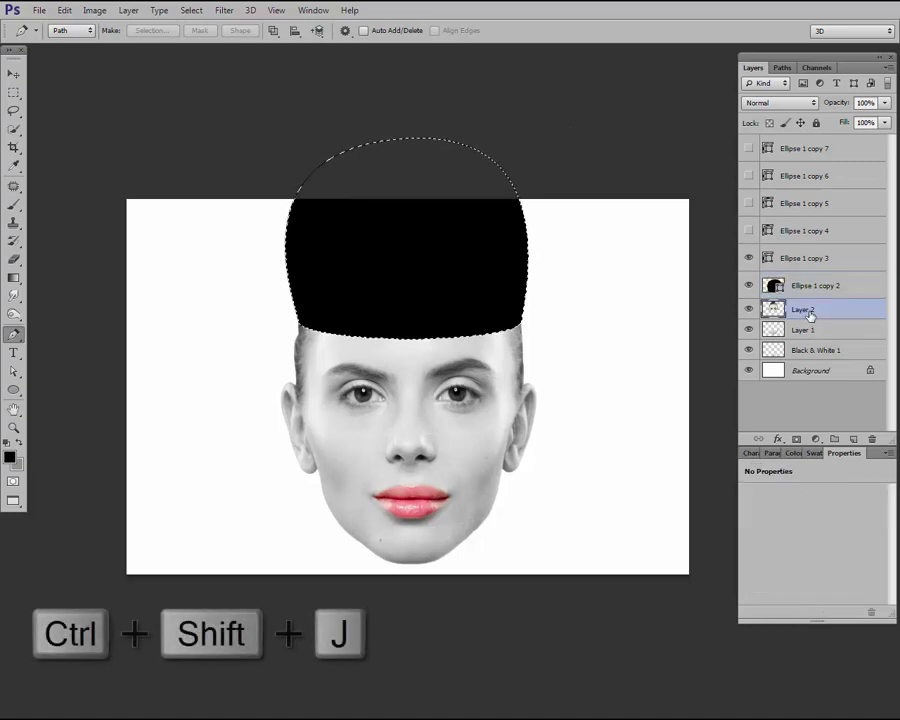
pyautogui.hotkey('ctrl', 'shift', 'j')
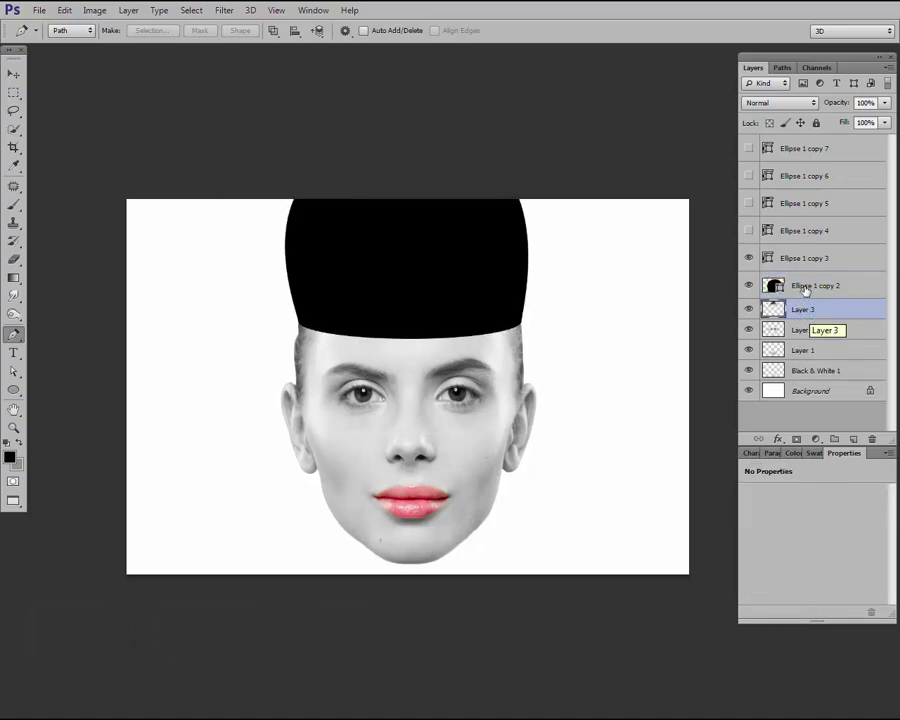
pyautogui.click(805, 288)
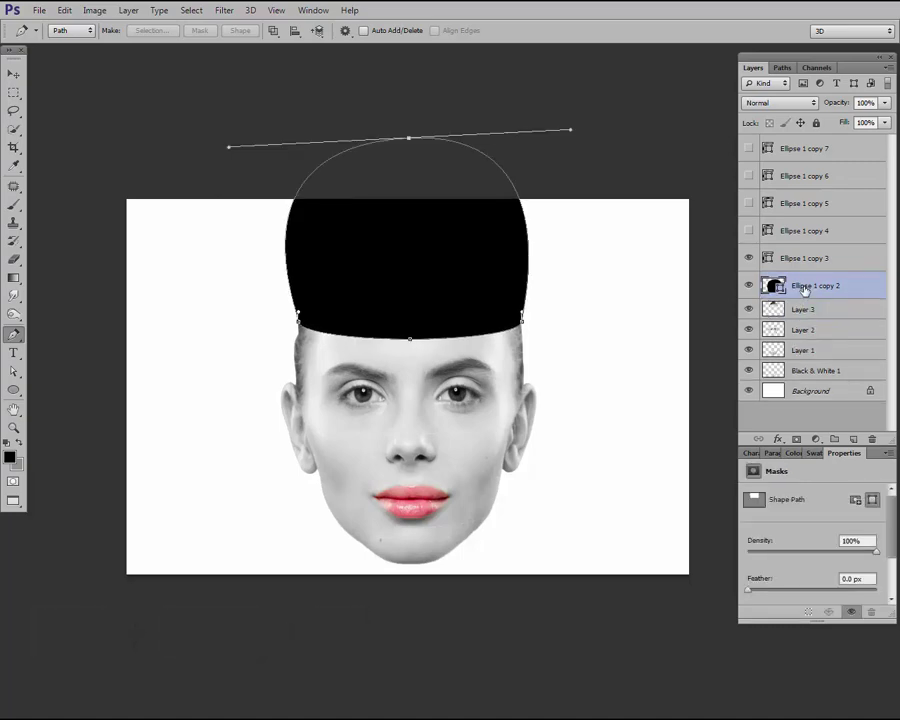
pyautogui.hotkey('ctrl', 'alt', 'g')
pyautogui.press('Delete')
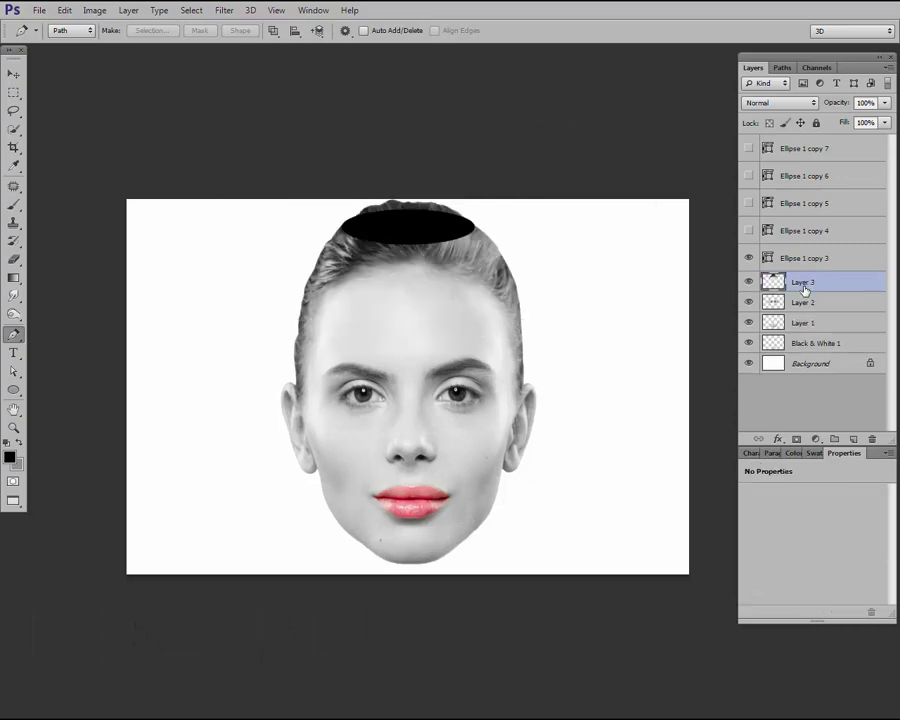
# Dome Ellipse 1 copy 3, put the crown from Layer 3 onto Layer 4, and delete it
pyautogui.click(788, 262)
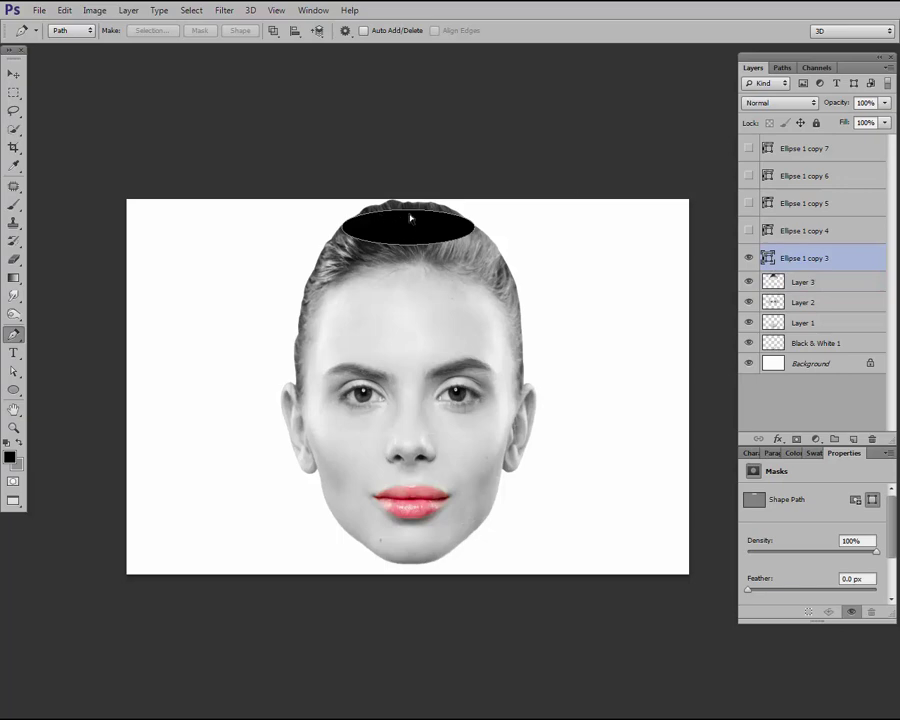
pyautogui.moveTo(410, 211); pyautogui.dragTo(407, 173)
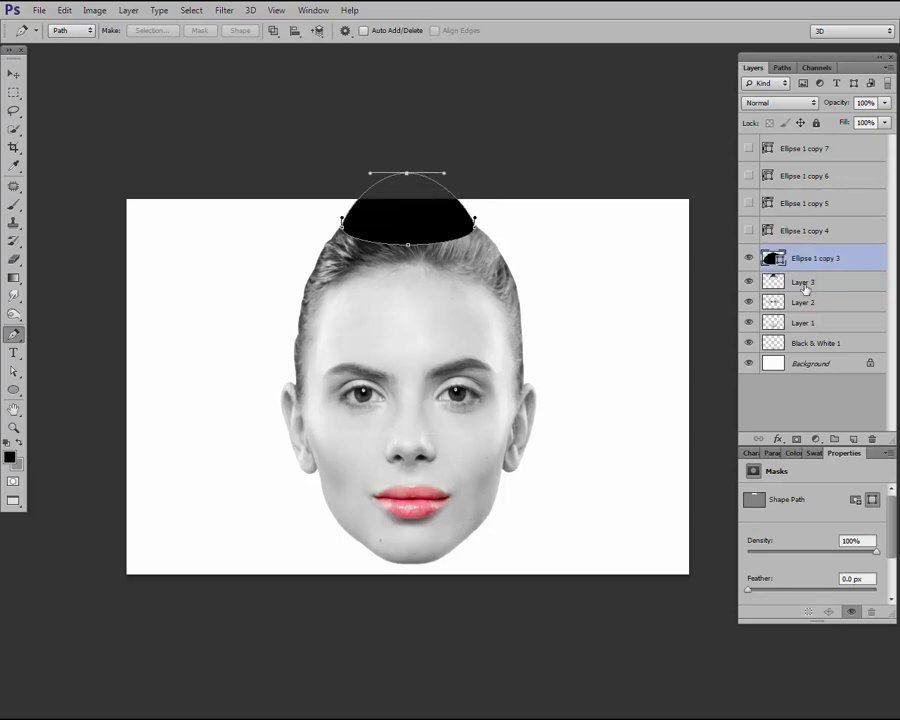
pyautogui.keyDown('ctrl'); pyautogui.click(771, 260); pyautogui.keyUp('ctrl')
pyautogui.click(805, 284)
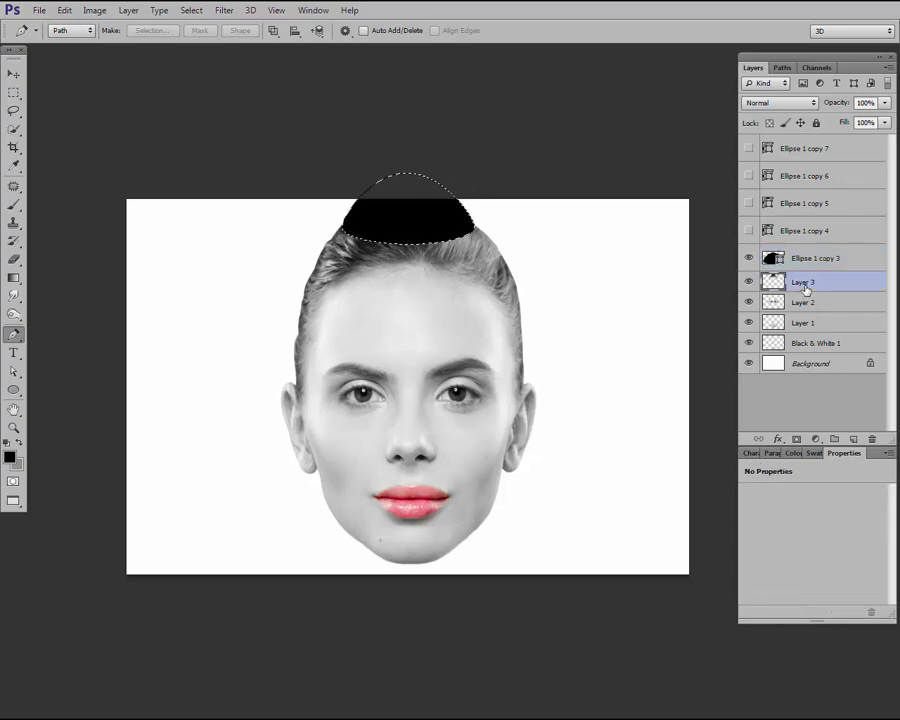
pyautogui.hotkey('ctrl', 'j')
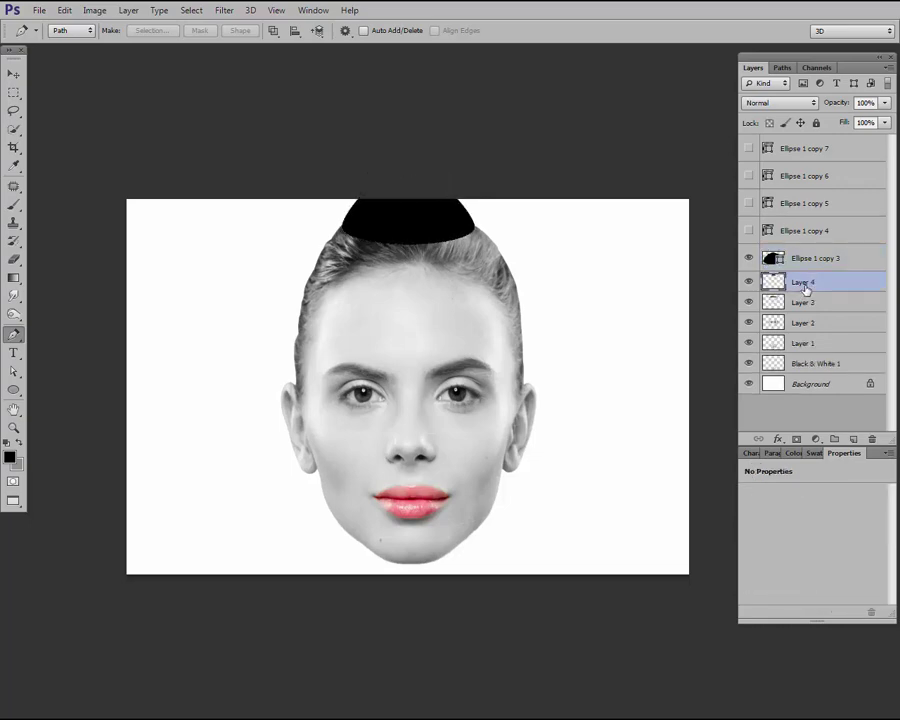
pyautogui.click(805, 260)
pyautogui.press('Delete')
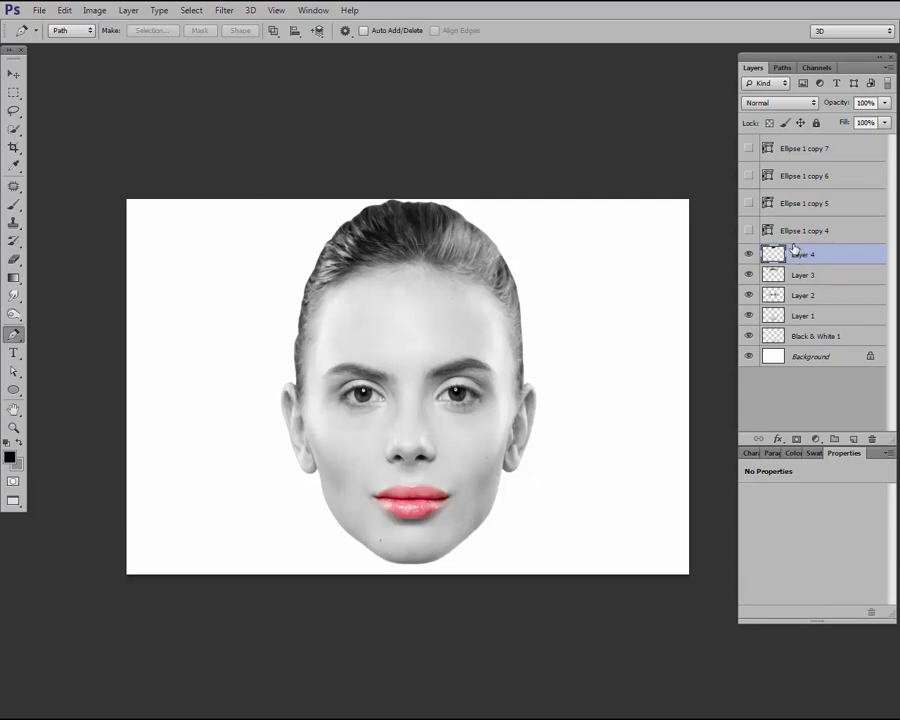
# Move the lip ellipse (Ellipse 1 copy 4) two places down, below Layer 1
pyautogui.click(804, 232)
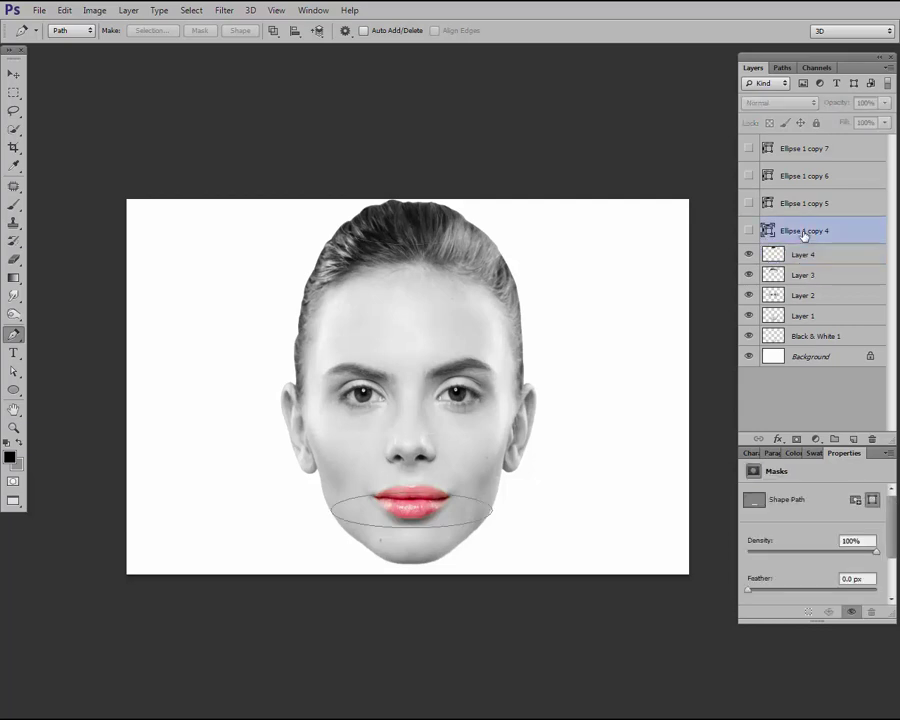
pyautogui.hotkey('ctrl', '[')
pyautogui.hotkey('ctrl', '[')
pyautogui.hotkey('ctrl', '[')
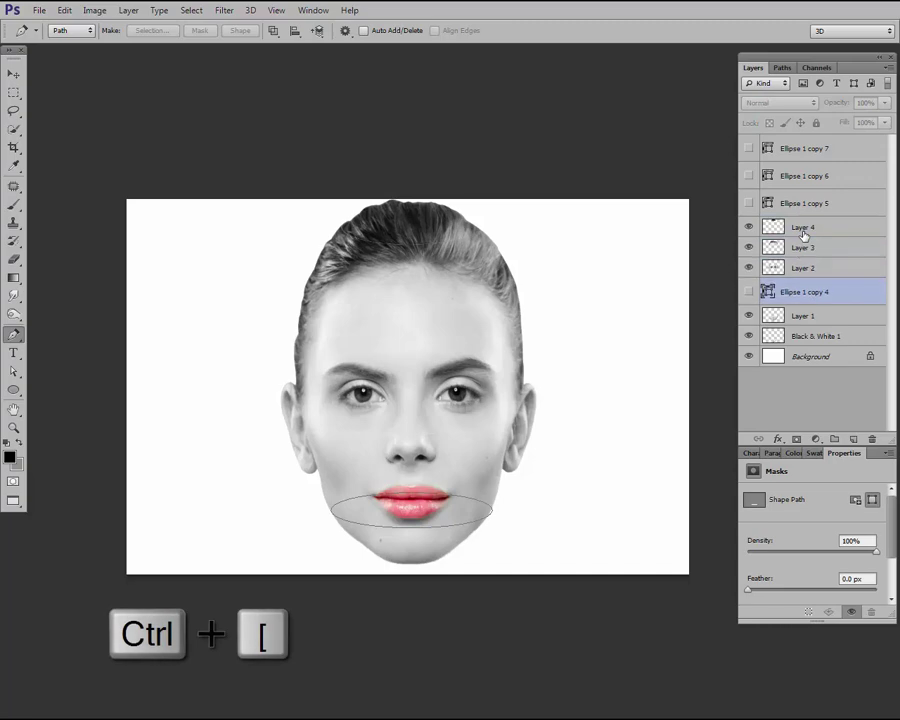
pyautogui.hotkey('ctrl', '[')
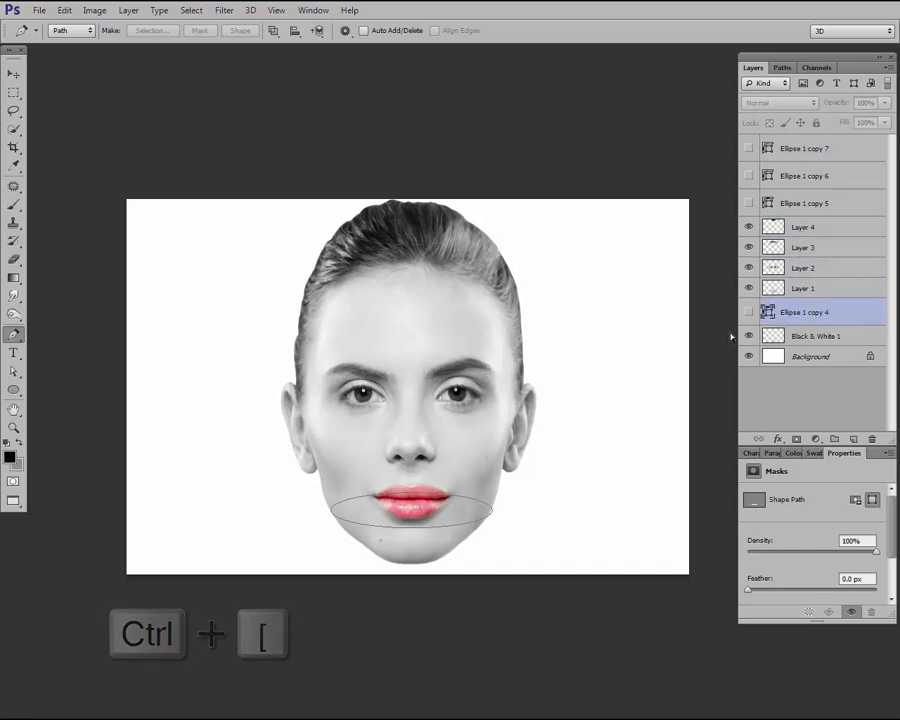
pyautogui.click(748, 313)
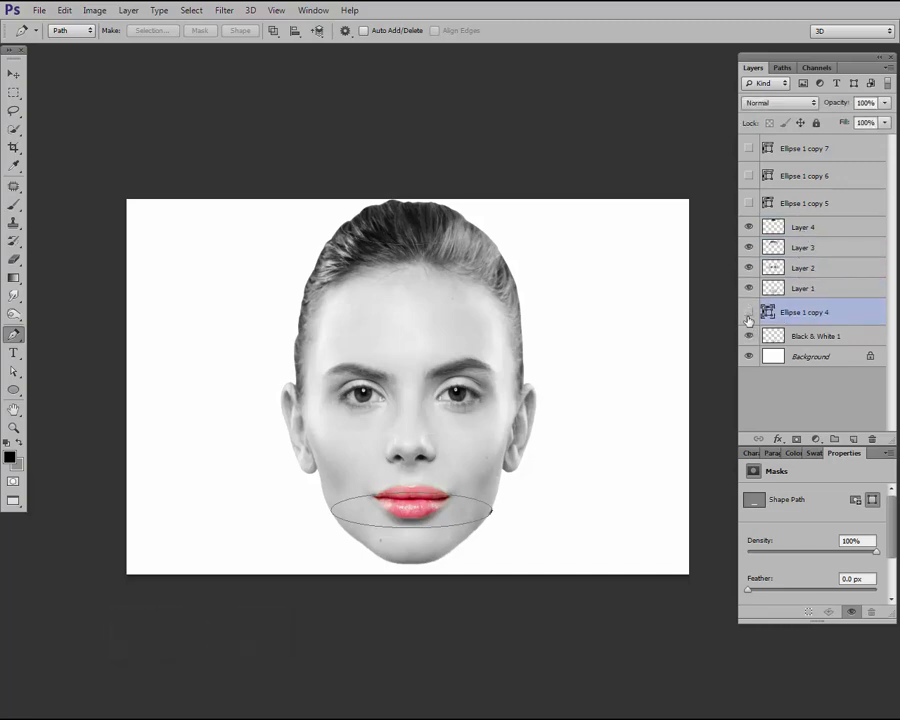
pyautogui.click(748, 313)
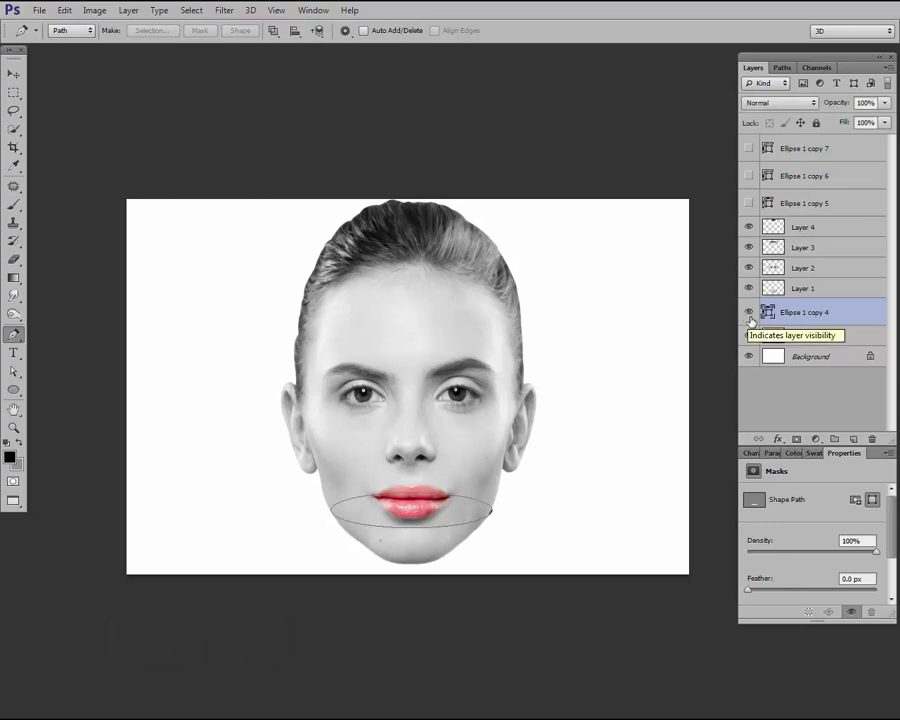
# Move the eye-line, forehead and crown ellipses beneath Layers 2, 3 and 4
pyautogui.click(790, 205)
pyautogui.hotkey('ctrl', '[')
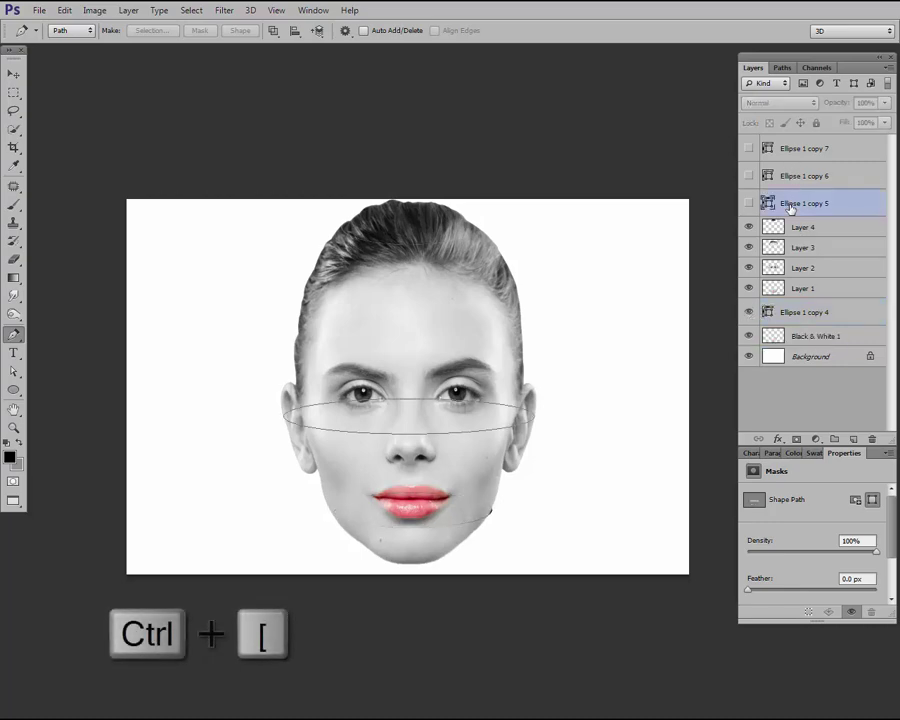
pyautogui.hotkey('ctrl', '[')
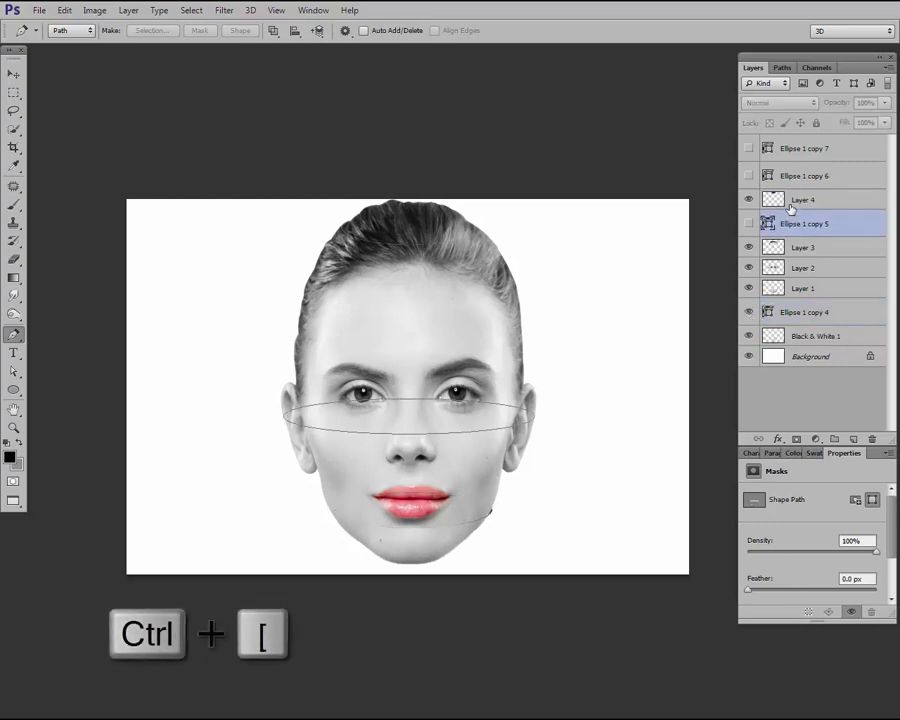
pyautogui.hotkey('ctrl', '[')
pyautogui.hotkey('ctrl', '[')
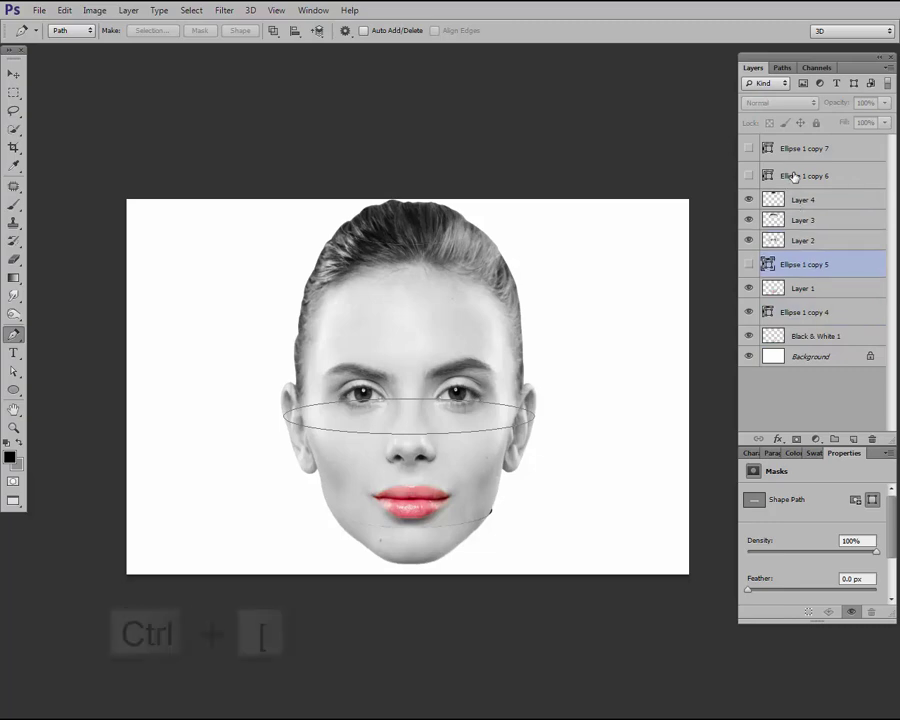
pyautogui.click(793, 176)
pyautogui.hotkey('ctrl', '[')
pyautogui.hotkey('ctrl', '[')
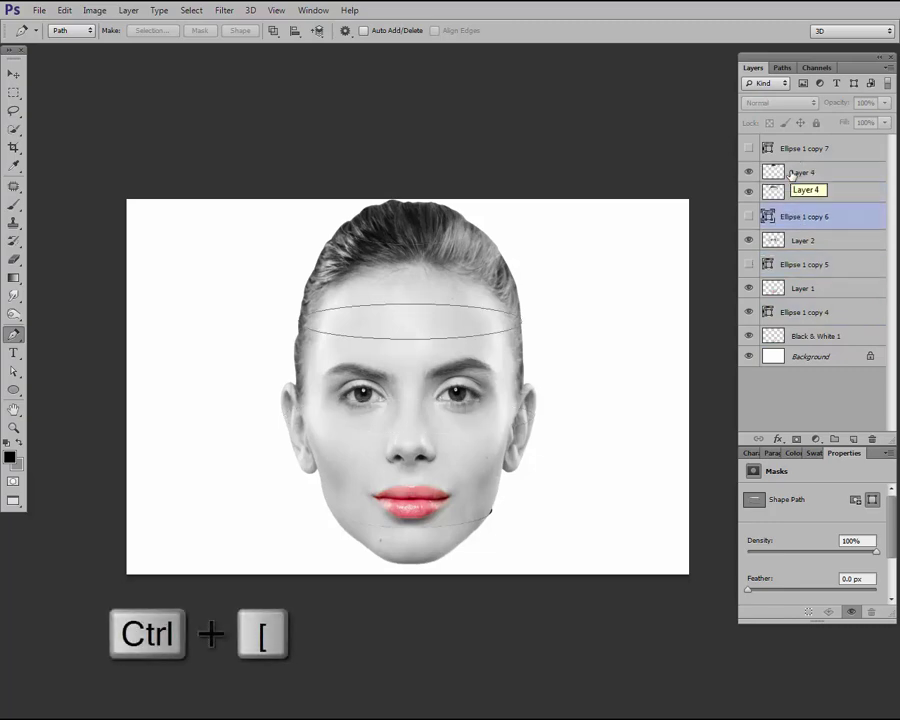
pyautogui.click(799, 153)
pyautogui.hotkey('ctrl', '[')
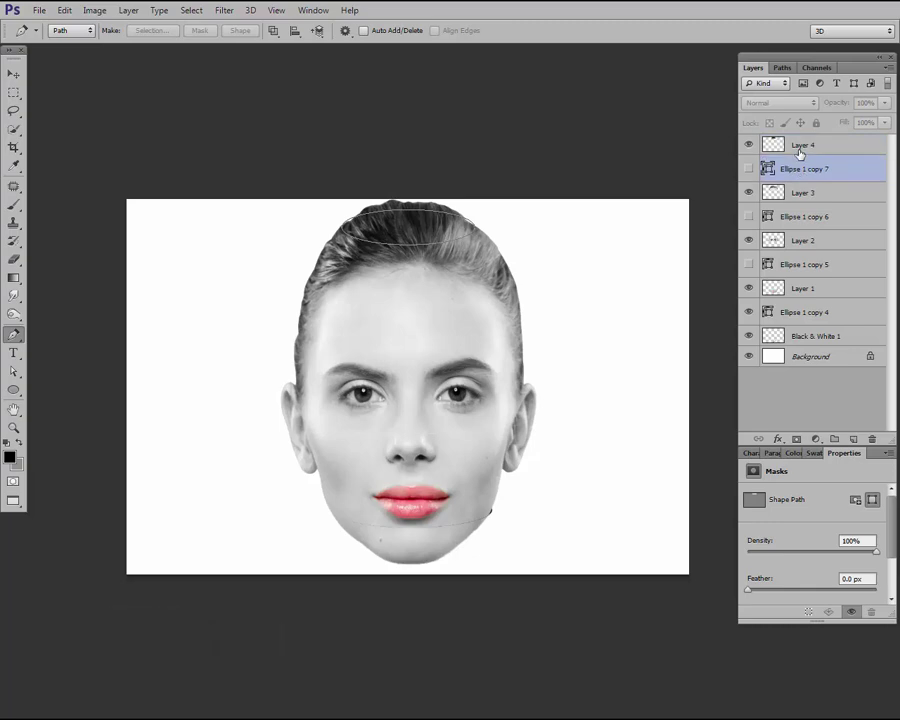
pyautogui.click(796, 312)
pyautogui.keyDown('ctrl'); pyautogui.click(815, 338); pyautogui.keyUp('ctrl')
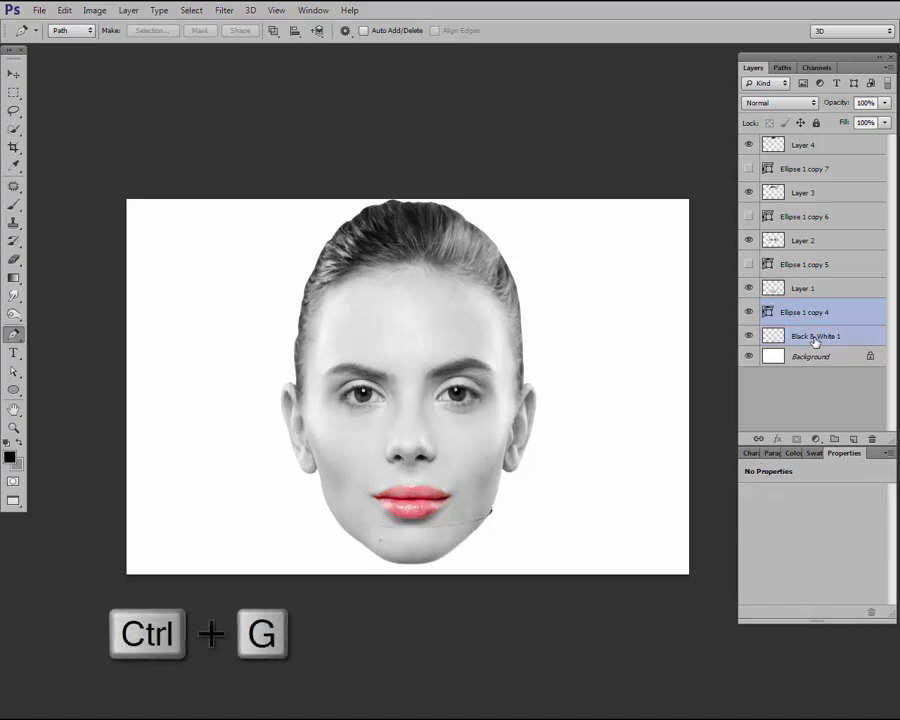
# Group Black & White 1 and Layers 1–3 each with its ellipse copy into Groups 1–4
pyautogui.hotkey('ctrl', 'g')
pyautogui.click(806, 288)
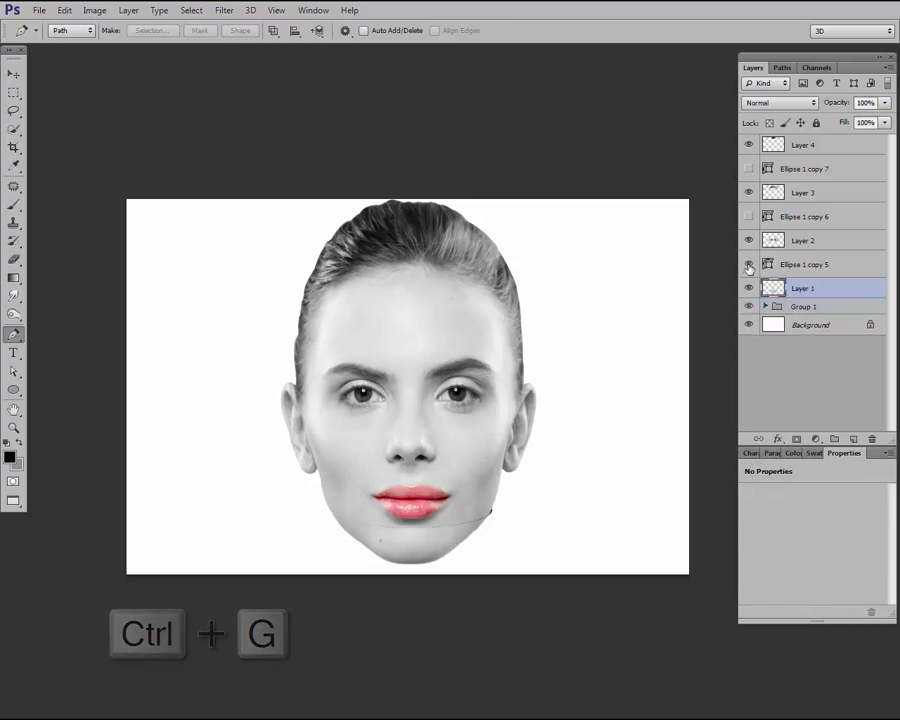
pyautogui.keyDown('ctrl'); pyautogui.click(806, 265); pyautogui.keyUp('ctrl')
pyautogui.hotkey('ctrl', 'g')
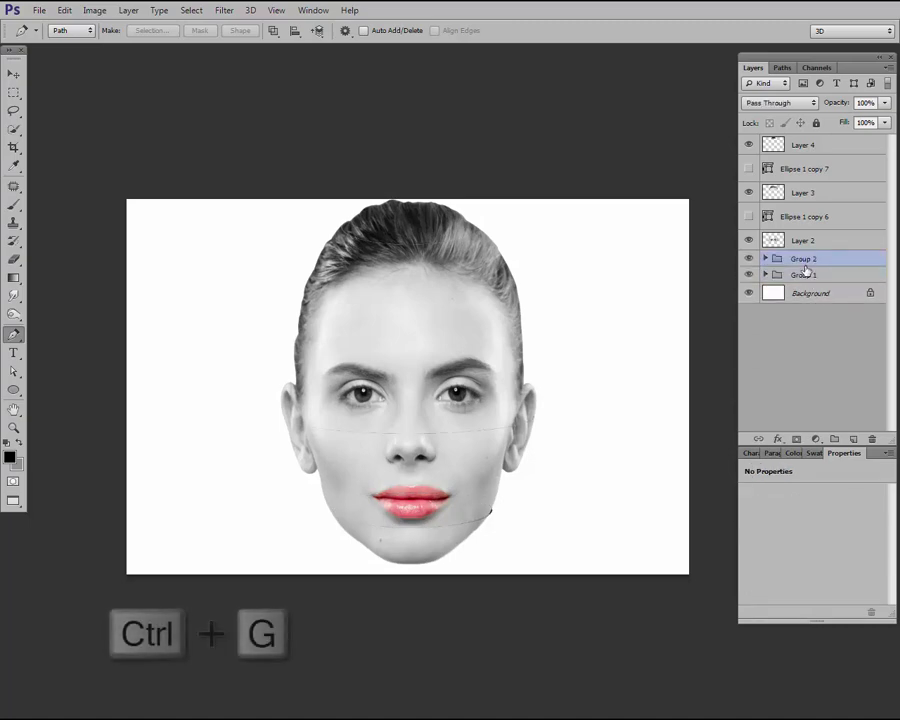
pyautogui.click(806, 240)
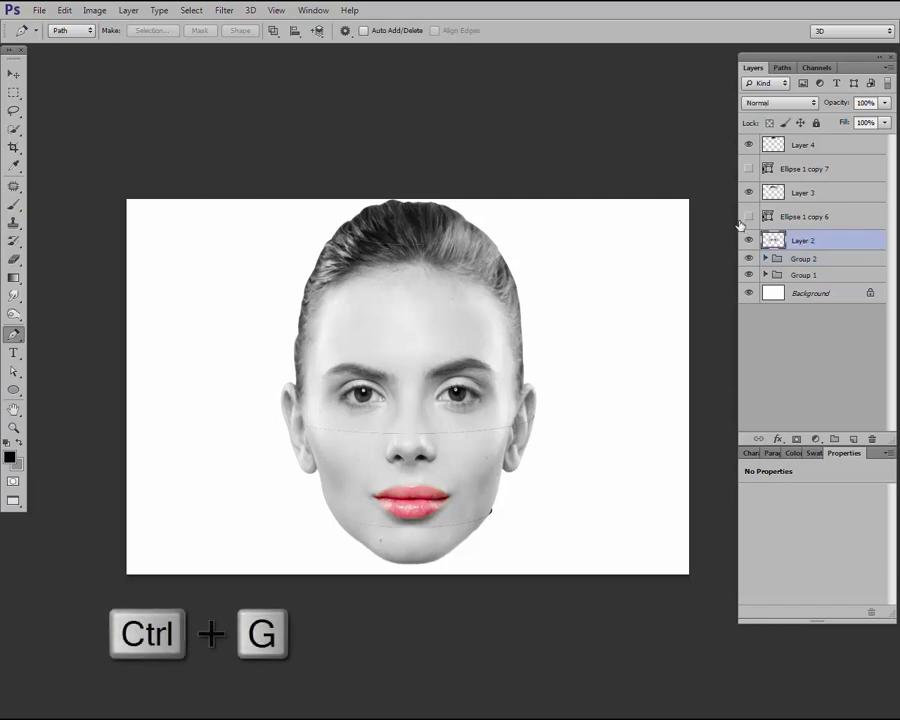
pyautogui.keyDown('ctrl'); pyautogui.click(802, 220); pyautogui.keyUp('ctrl')
pyautogui.hotkey('ctrl', 'g')
pyautogui.click(790, 192)
pyautogui.keyDown('ctrl'); pyautogui.click(795, 170); pyautogui.keyUp('ctrl')
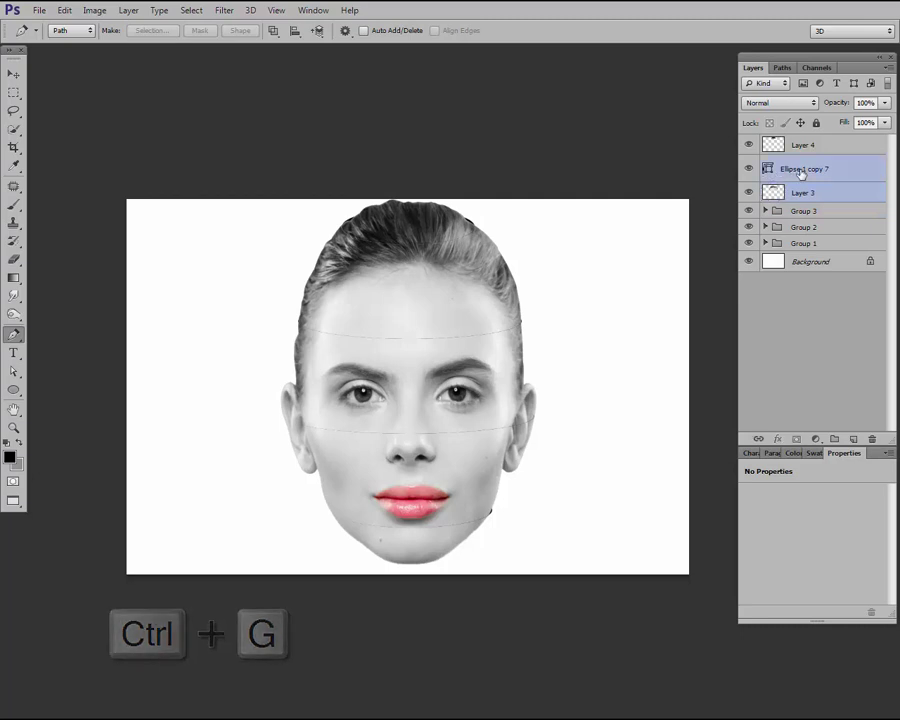
pyautogui.hotkey('ctrl', 'g')
pyautogui.click(750, 164)
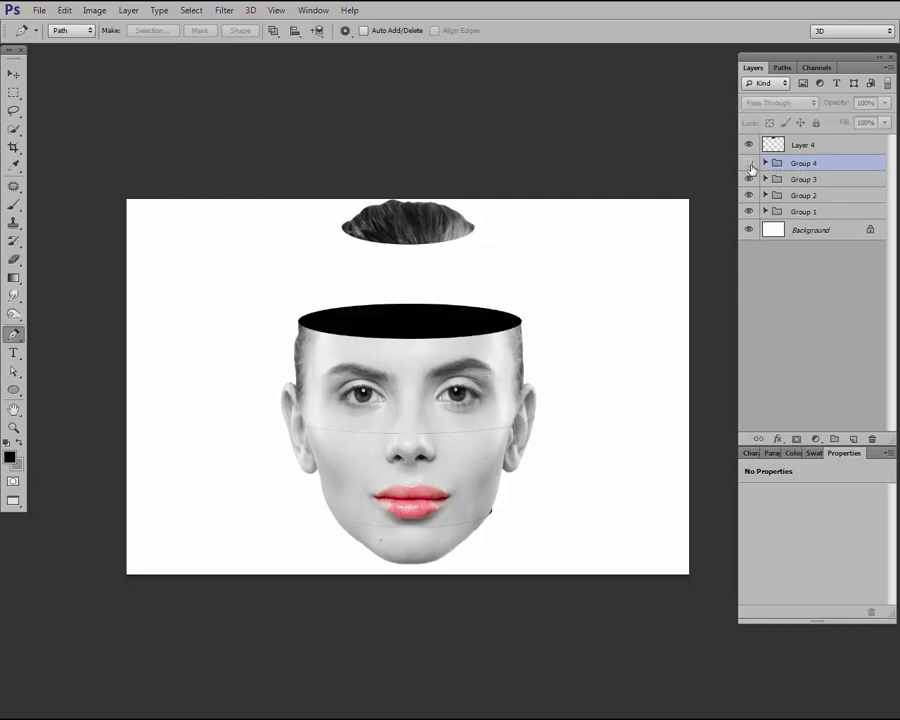
pyautogui.click(750, 164)
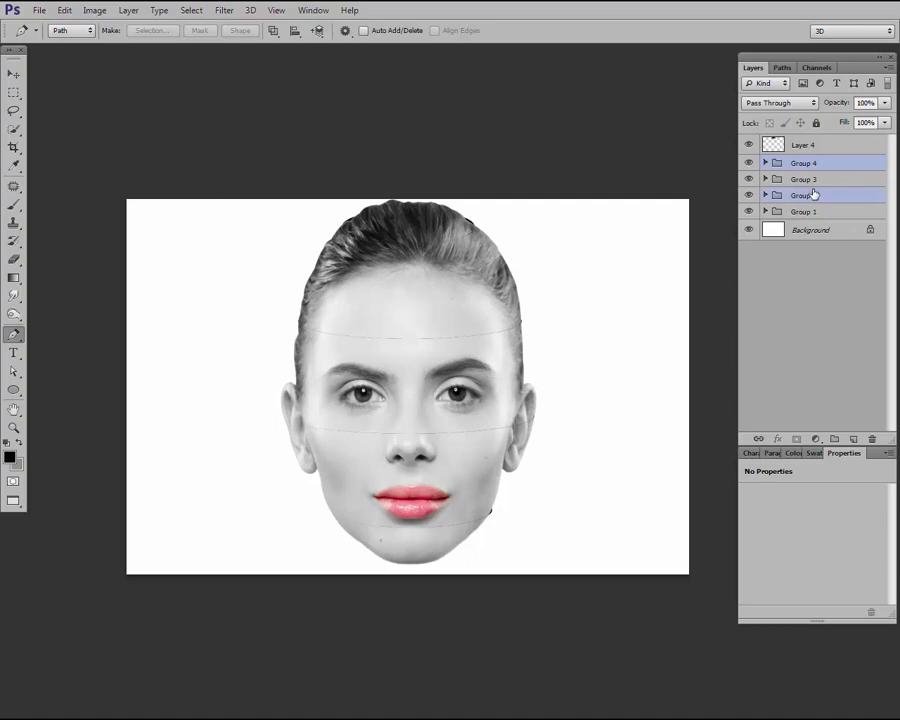
# Shift Groups 2 and 4 about 1.045 in to the right with Free Transform
pyautogui.hotkey('ctrl', 't')
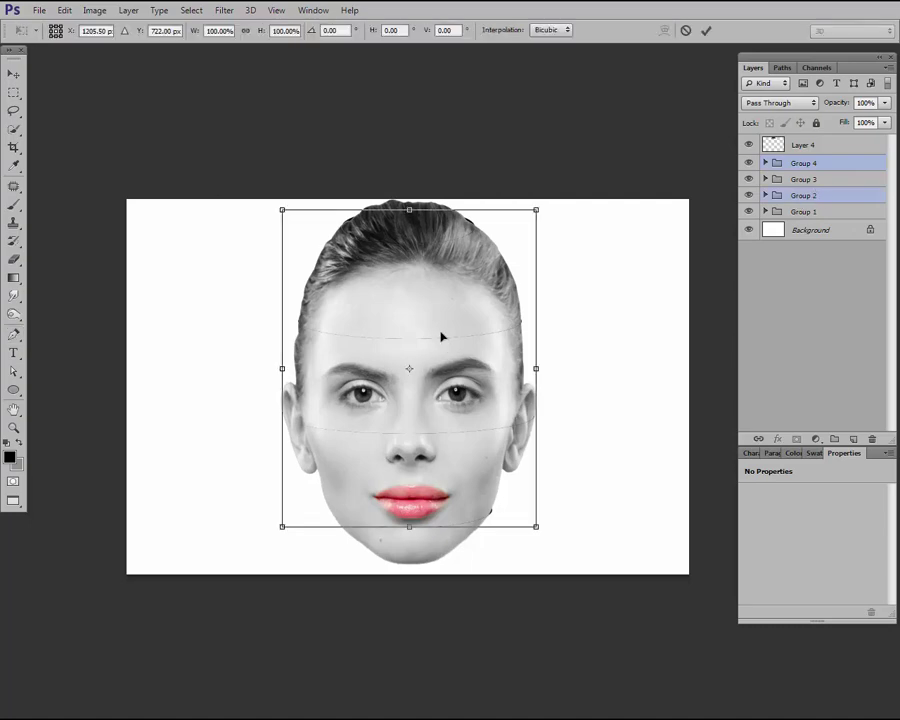
pyautogui.moveTo(350, 383); pyautogui.dragTo(393, 393)
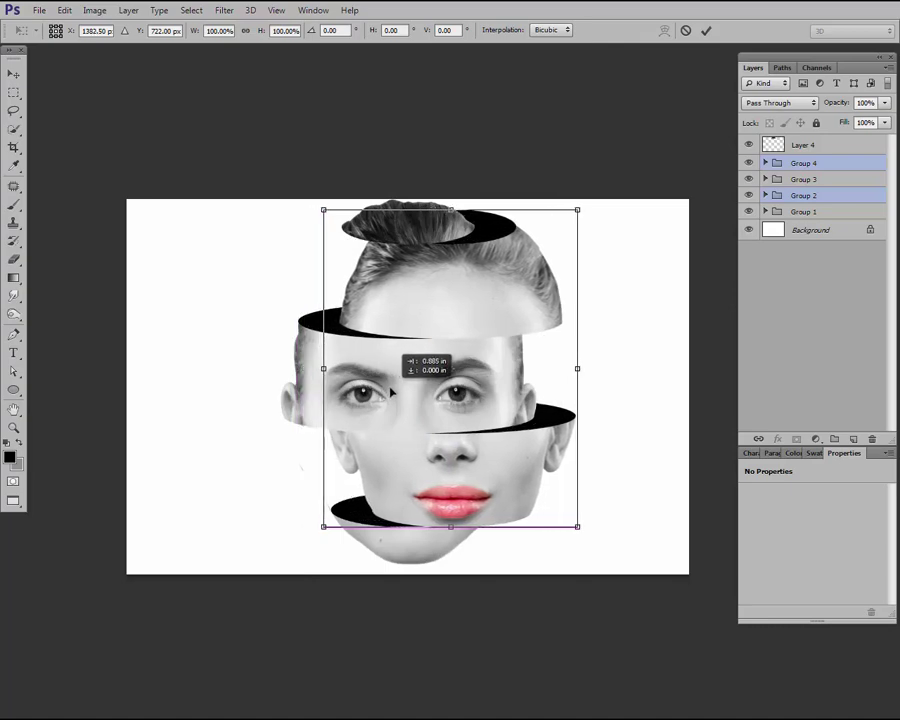
pyautogui.press('Right')
pyautogui.press('Right')
pyautogui.press('Right')
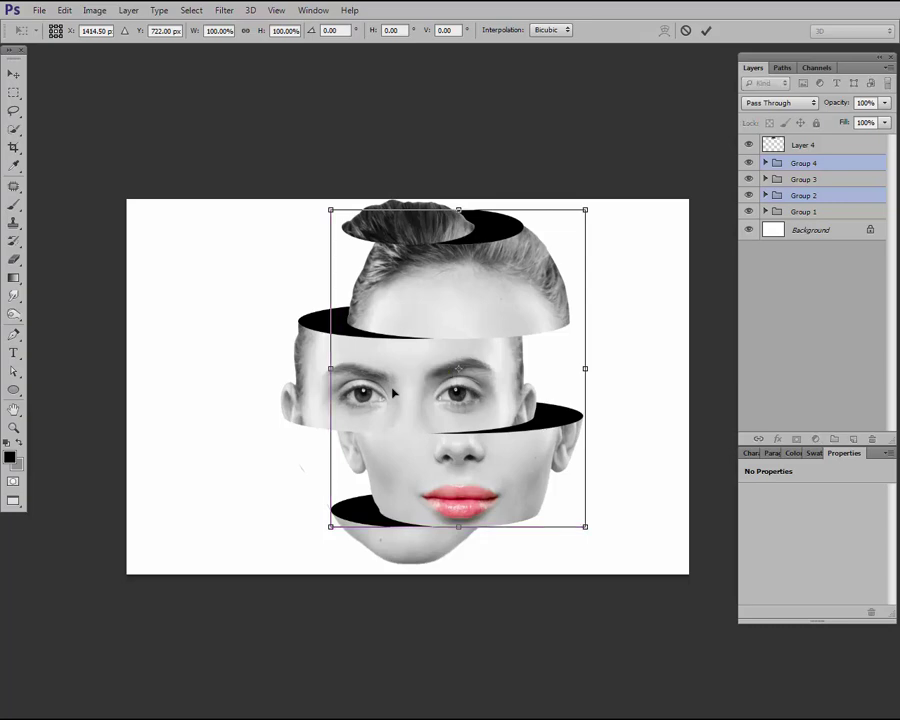
pyautogui.press('Return')
pyautogui.press('p')
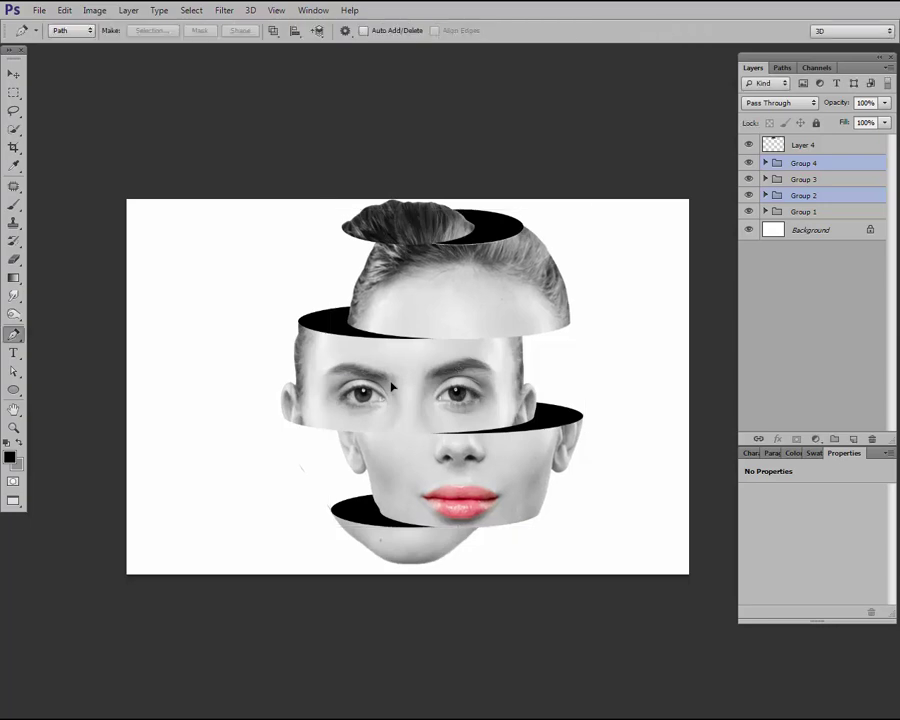
# Add a new Layer 5 in Group 2, clipped above Layer 1
pyautogui.click(766, 196)
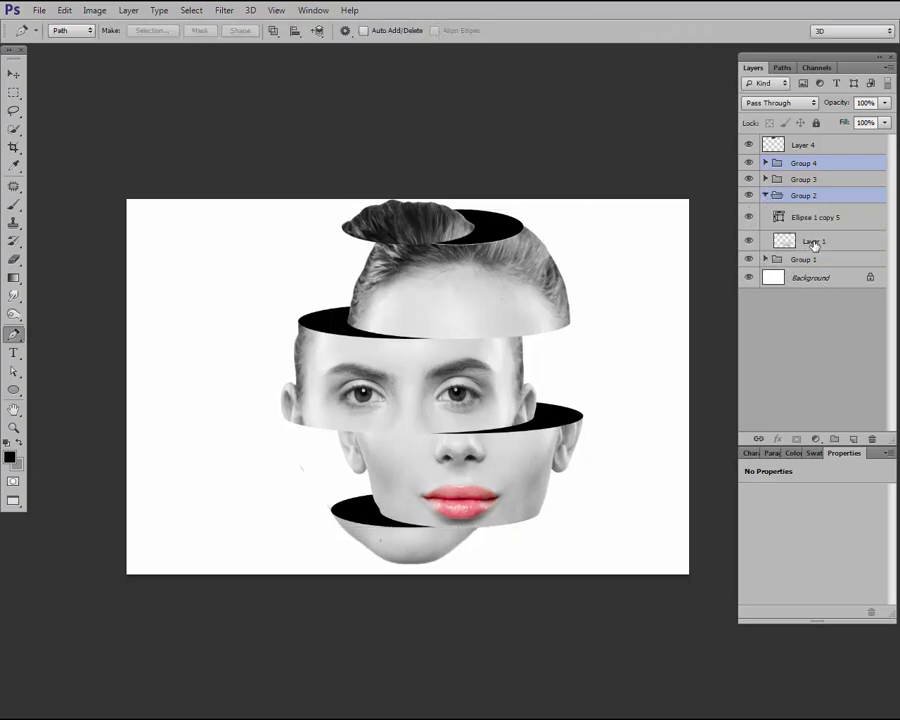
pyautogui.click(854, 218)
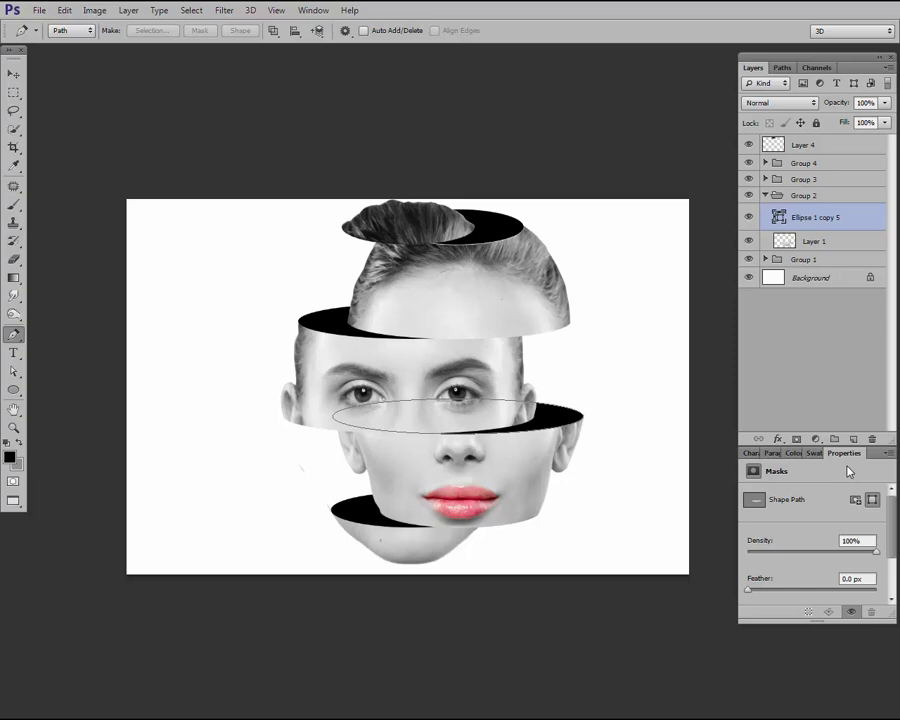
pyautogui.click(853, 439)
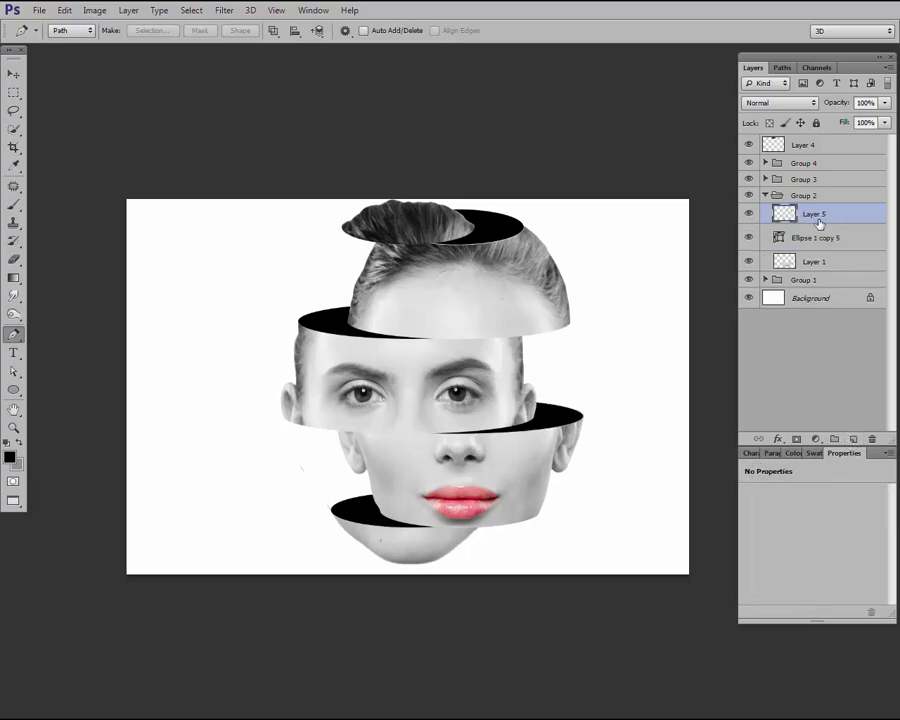
pyautogui.hotkey('ctrl', 'z')
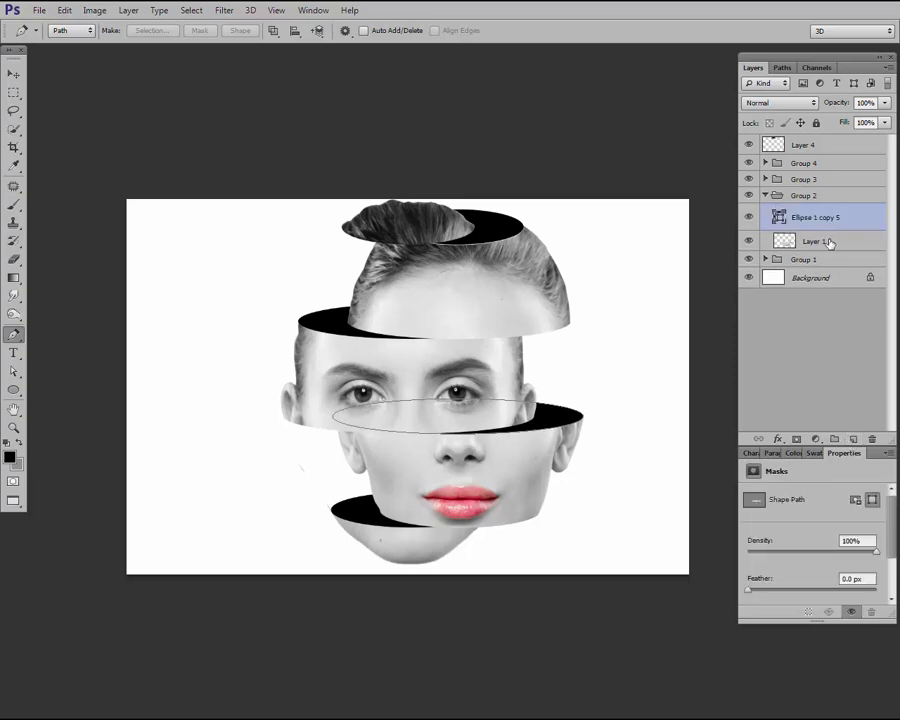
pyautogui.click(829, 242)
pyautogui.hotkey('ctrl', 'shift', 'alt', 'n')
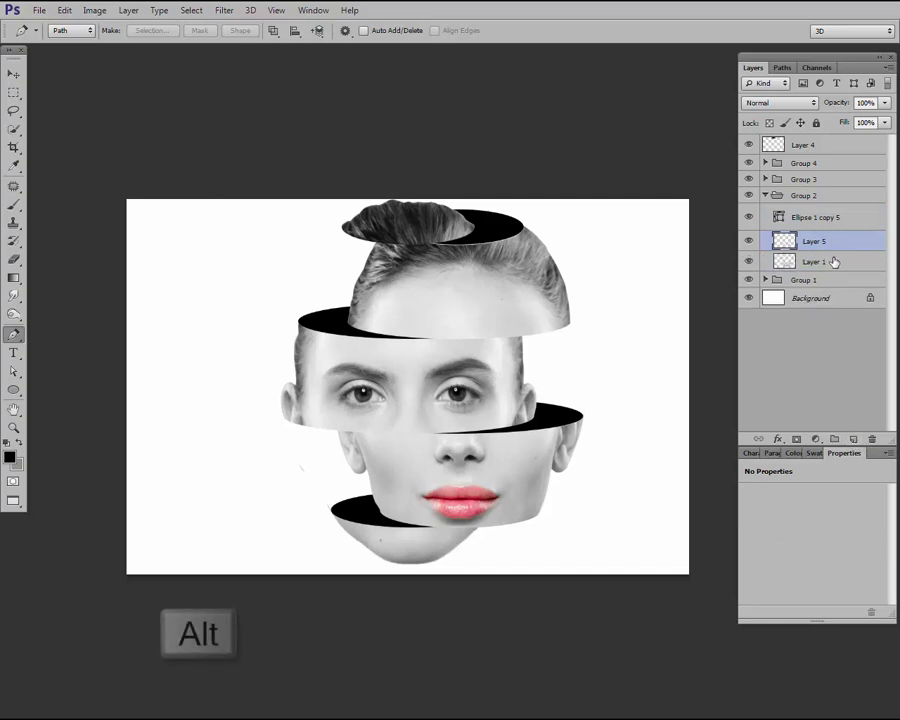
pyautogui.keyDown('alt'); pyautogui.click(826, 250); pyautogui.keyUp('alt')
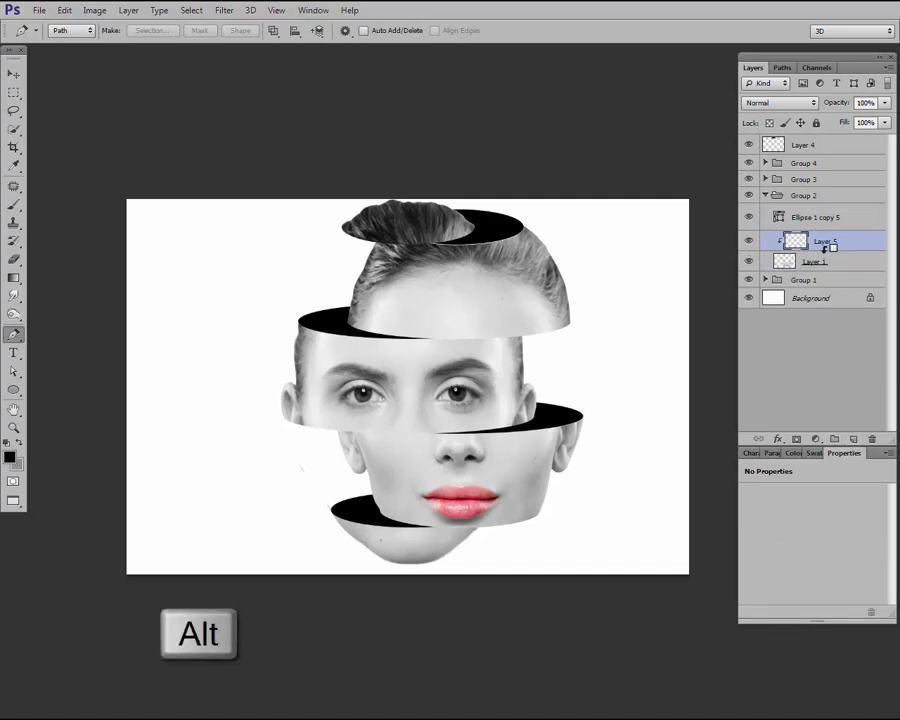
# Set the Brush to black foreground colour at size 400
pyautogui.press('b')
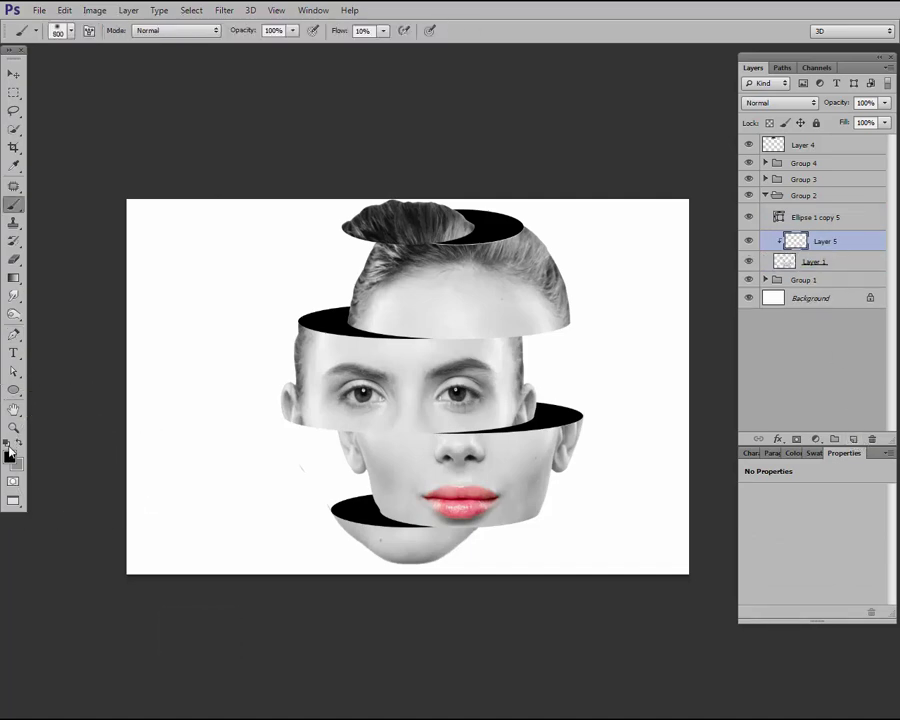
pyautogui.click(9, 454)
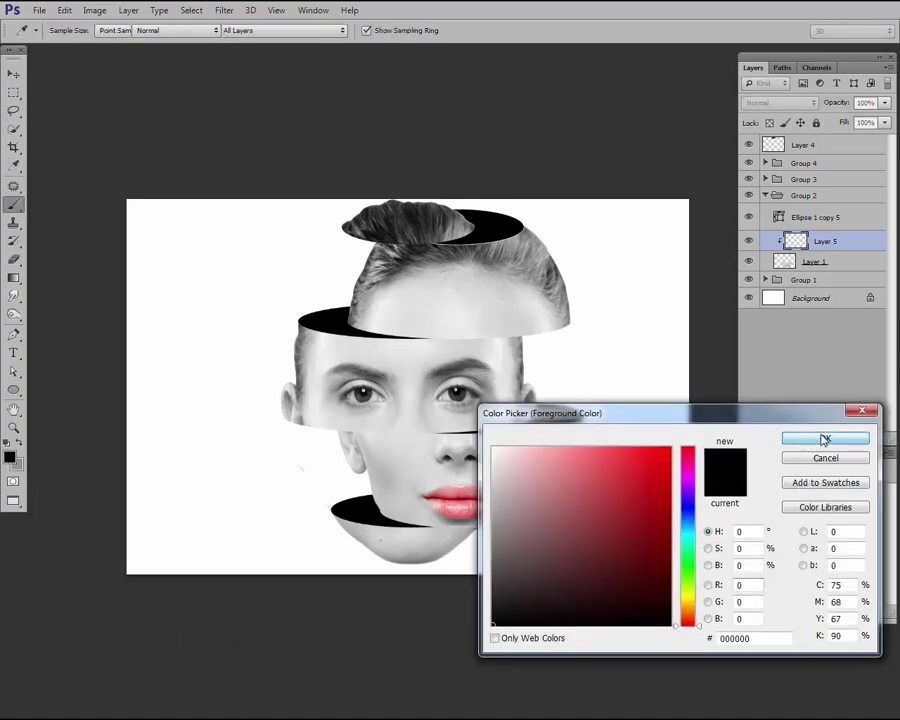
pyautogui.click(820, 437)
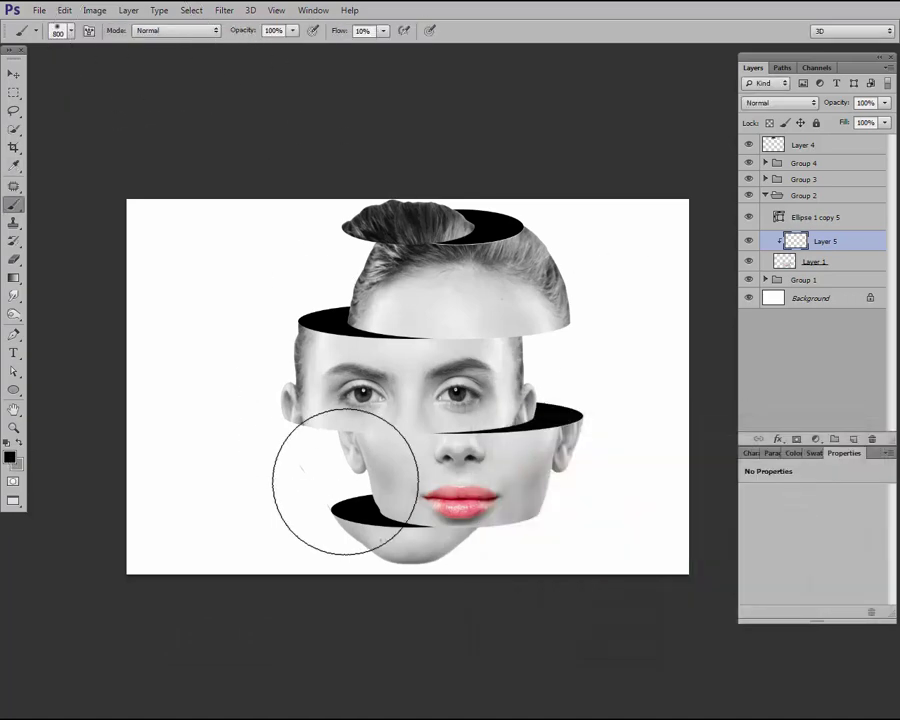
pyautogui.press('[')
pyautogui.press('[')
pyautogui.press('[')
pyautogui.press('[')
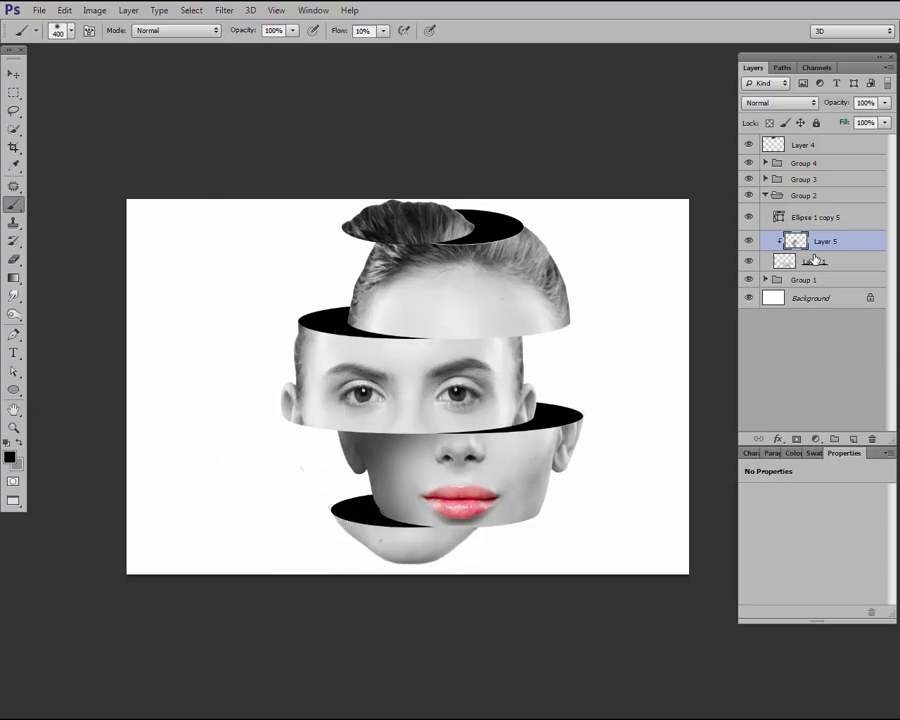
pyautogui.click(766, 195)
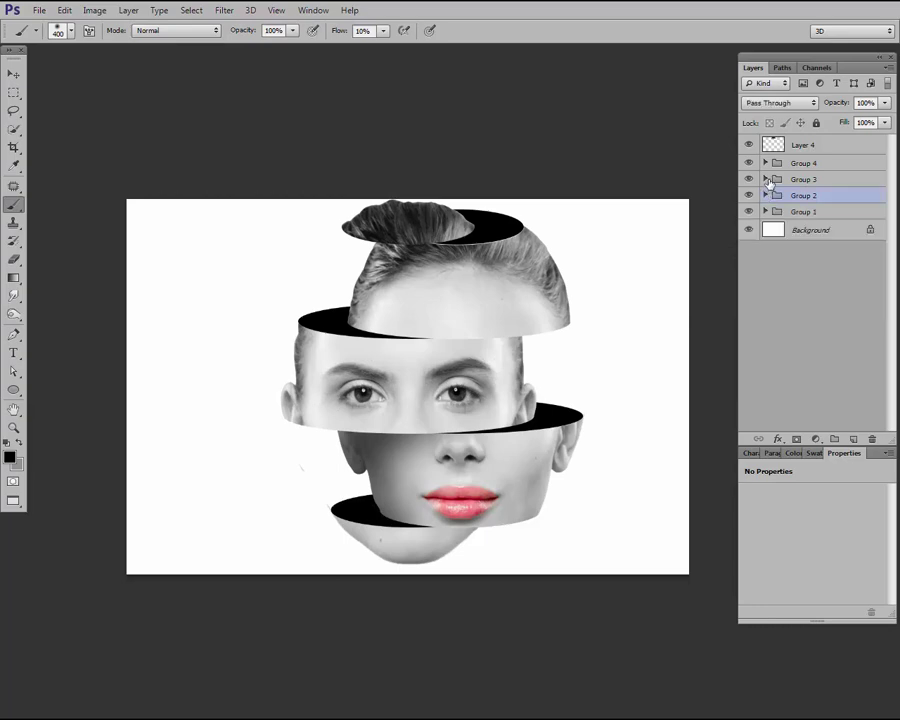
# Add a new layer clipped to the eye slice (Layer 2) in Group 3
pyautogui.click(765, 179)
pyautogui.click(750, 225)
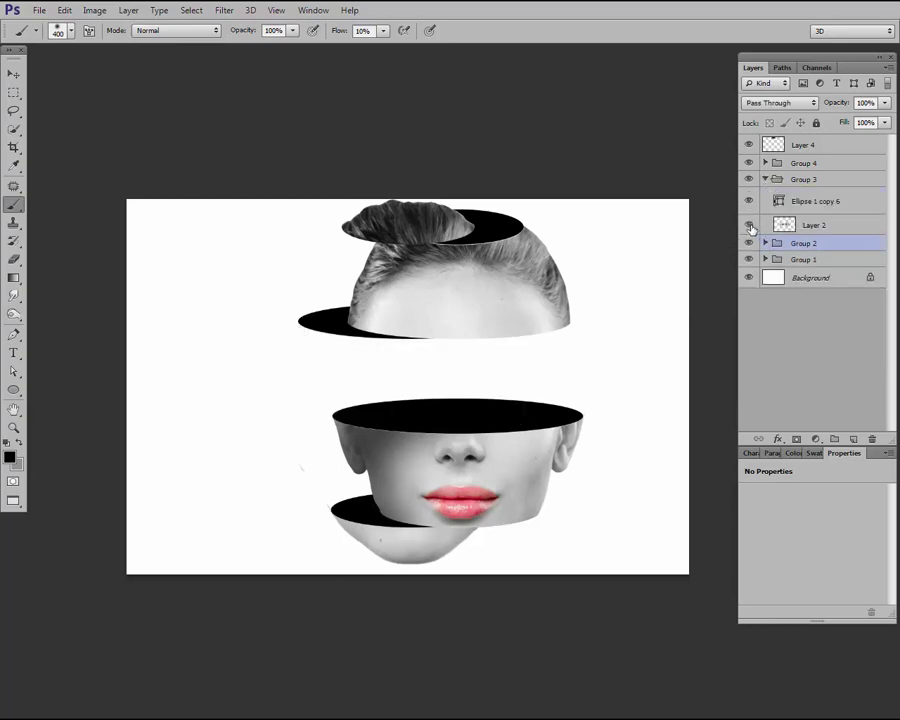
pyautogui.click(749, 225)
pyautogui.click(812, 225)
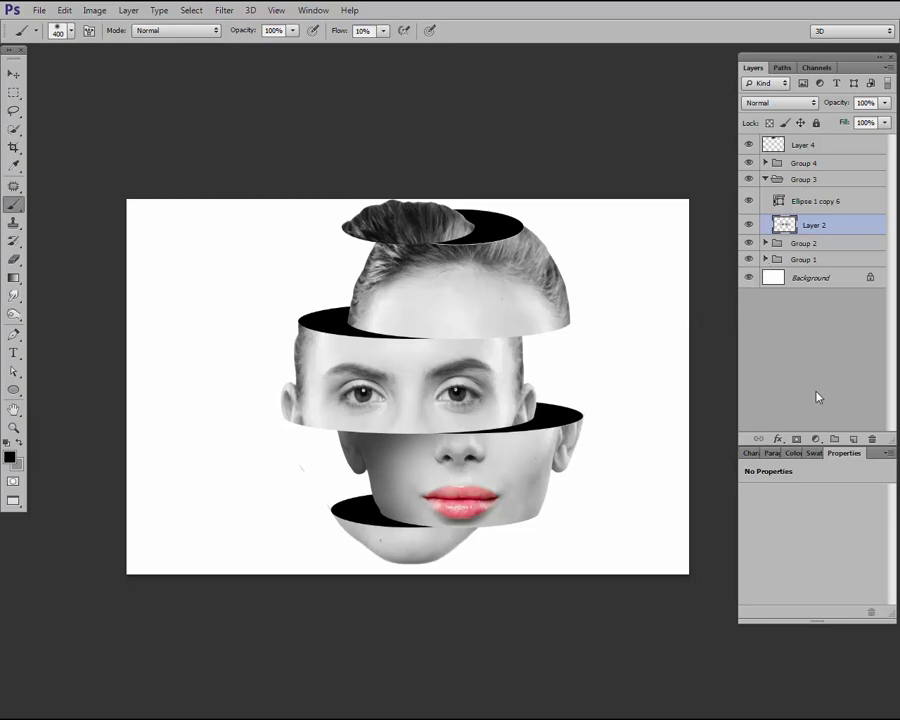
pyautogui.click(853, 439)
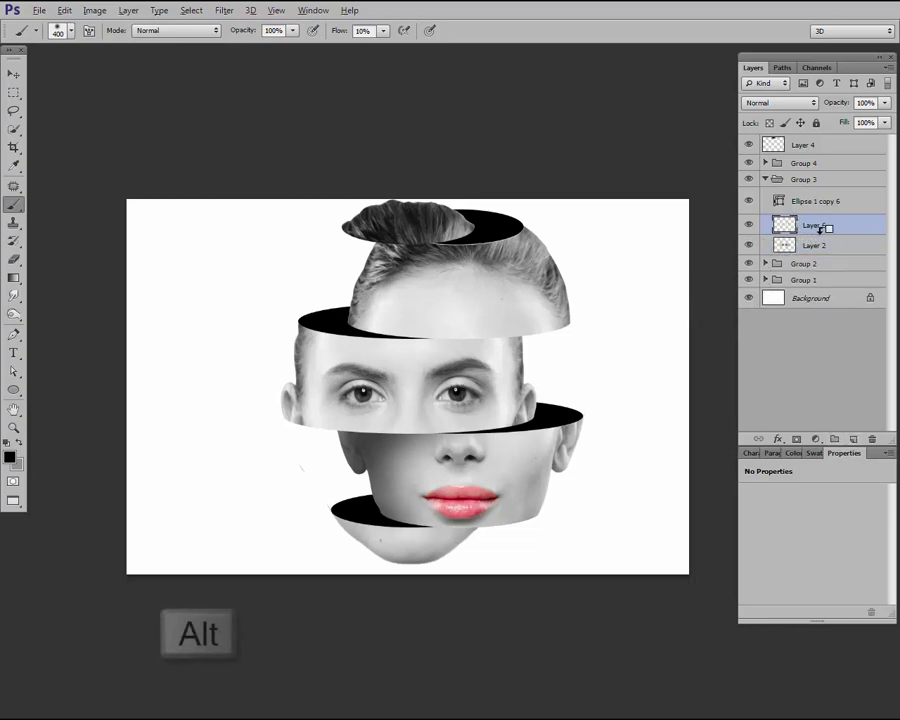
pyautogui.keyDown('alt'); pyautogui.click(815, 235); pyautogui.keyUp('alt')
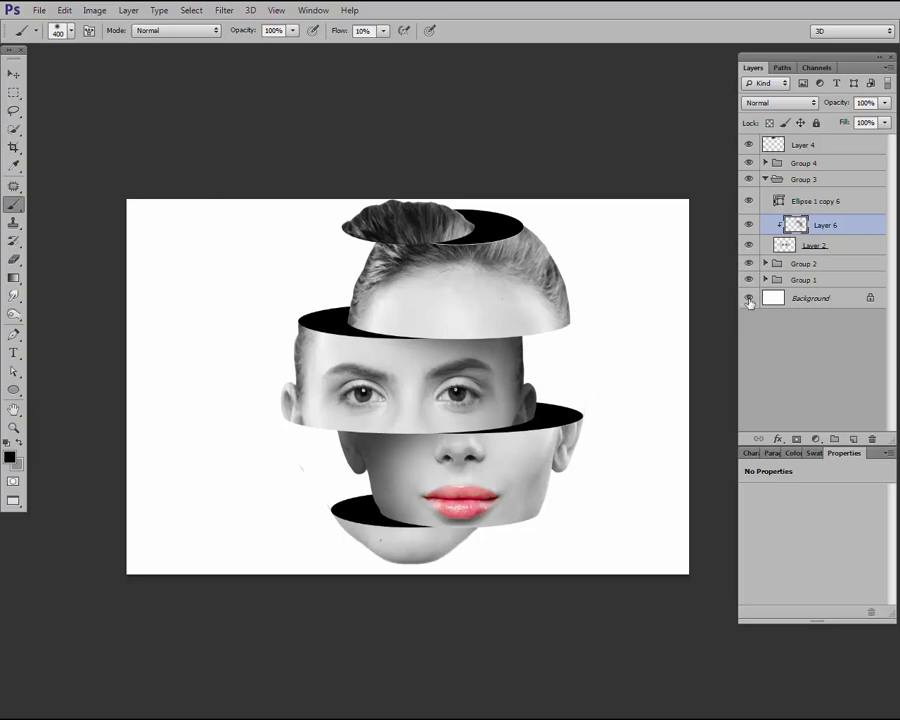
# Add Layer 7 clipped to Layer 3 in Group 4 and paint black forehead shading
pyautogui.click(765, 179)
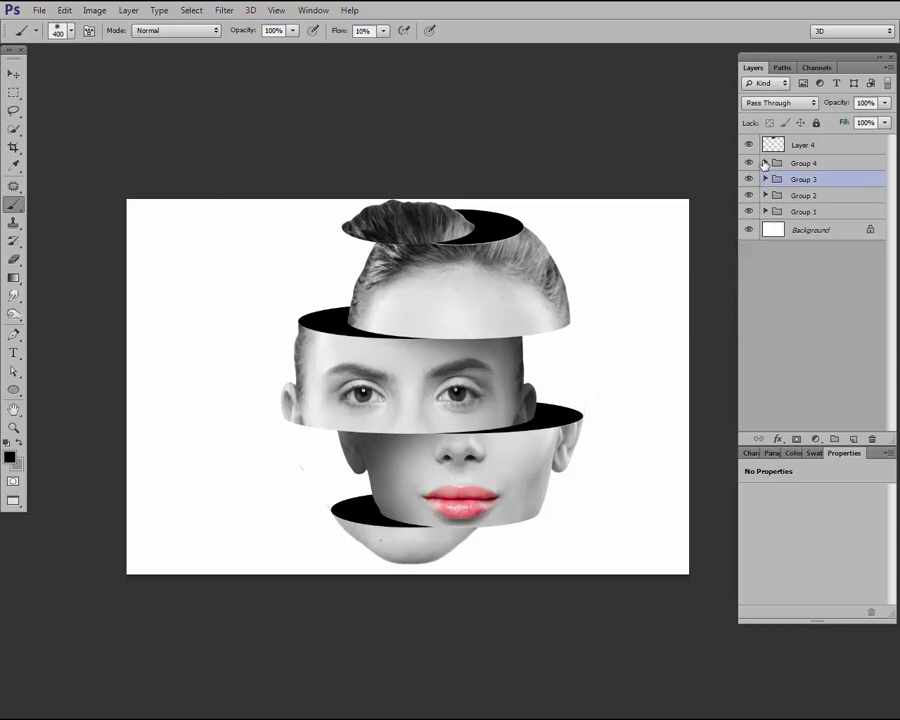
pyautogui.click(765, 163)
pyautogui.click(749, 210)
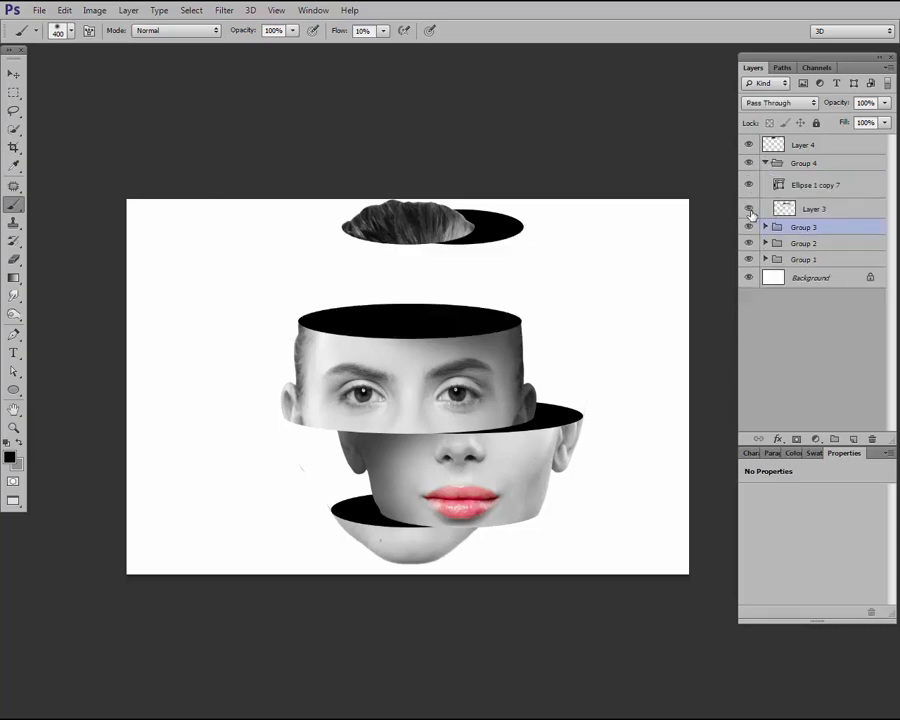
pyautogui.click(806, 209)
pyautogui.click(853, 440)
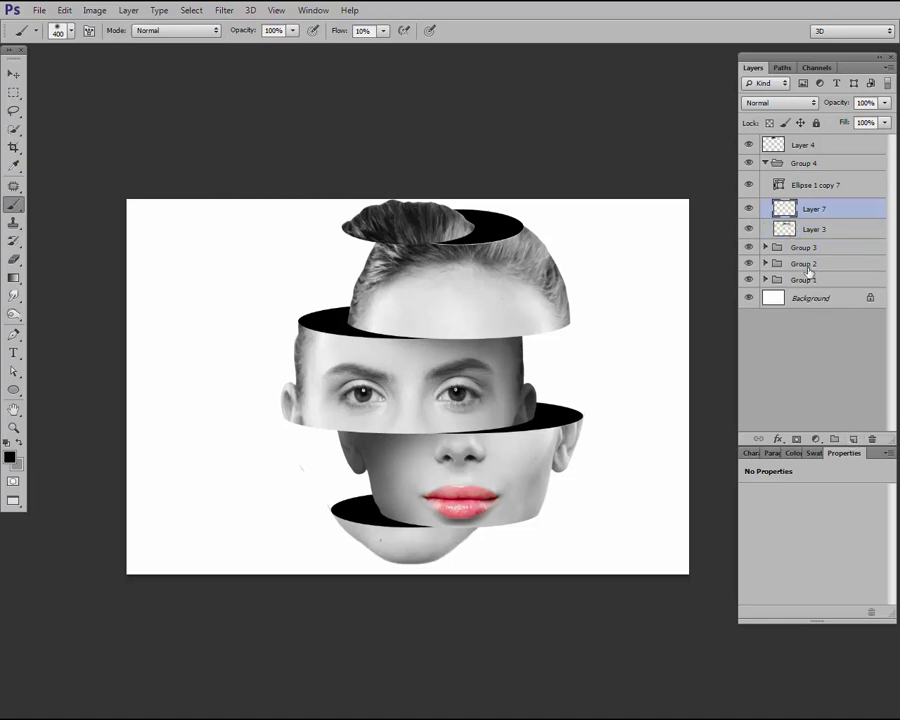
pyautogui.keyDown('alt'); pyautogui.click(822, 219); pyautogui.keyUp('alt')
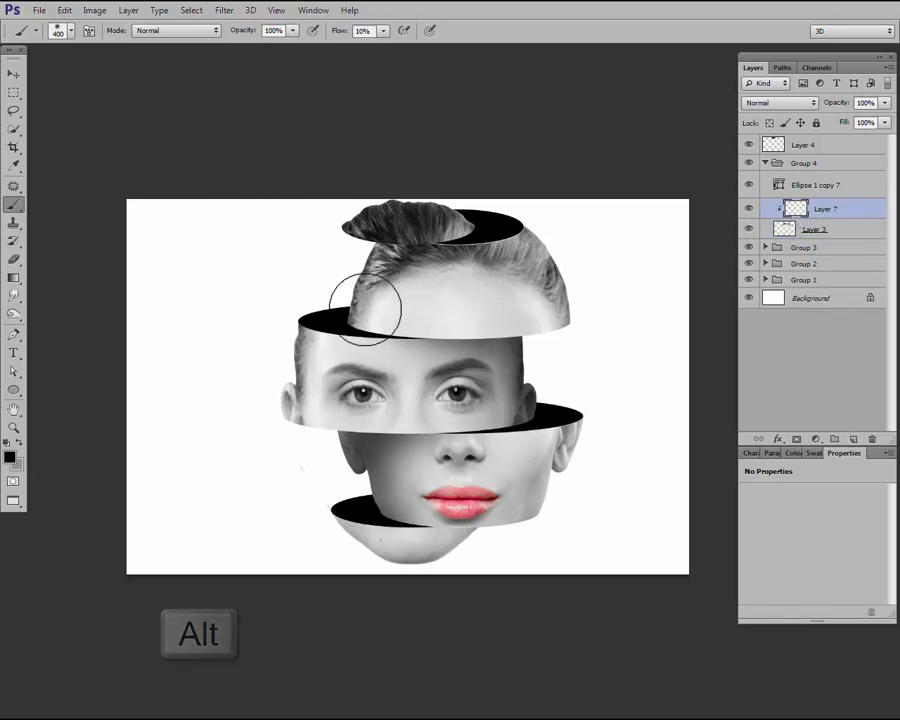
pyautogui.moveTo(363, 308)
pyautogui.mouseDown()
pyautogui.moveTo(378, 348)
pyautogui.moveTo(430, 240)
pyautogui.moveTo(336, 318)
pyautogui.moveTo(366, 305)
pyautogui.moveTo(378, 237)
pyautogui.moveTo(374, 261)
pyautogui.moveTo(493, 243)
pyautogui.mouseUp()
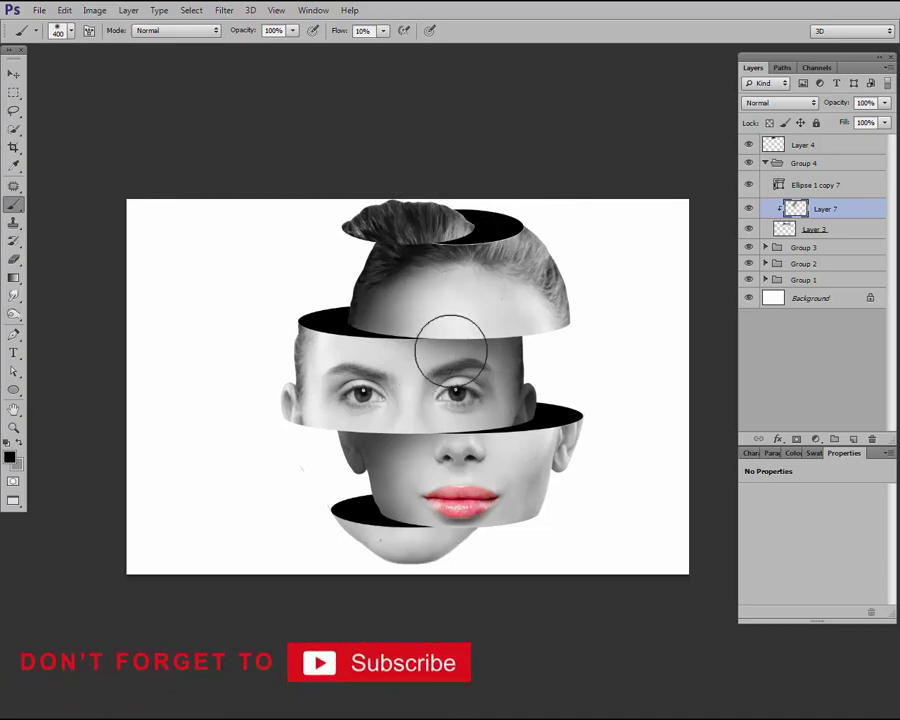
# Scale Layer 4 and Groups 1–4 to ~81%, move them up-left, then scale ~95%
pyautogui.click(765, 163)
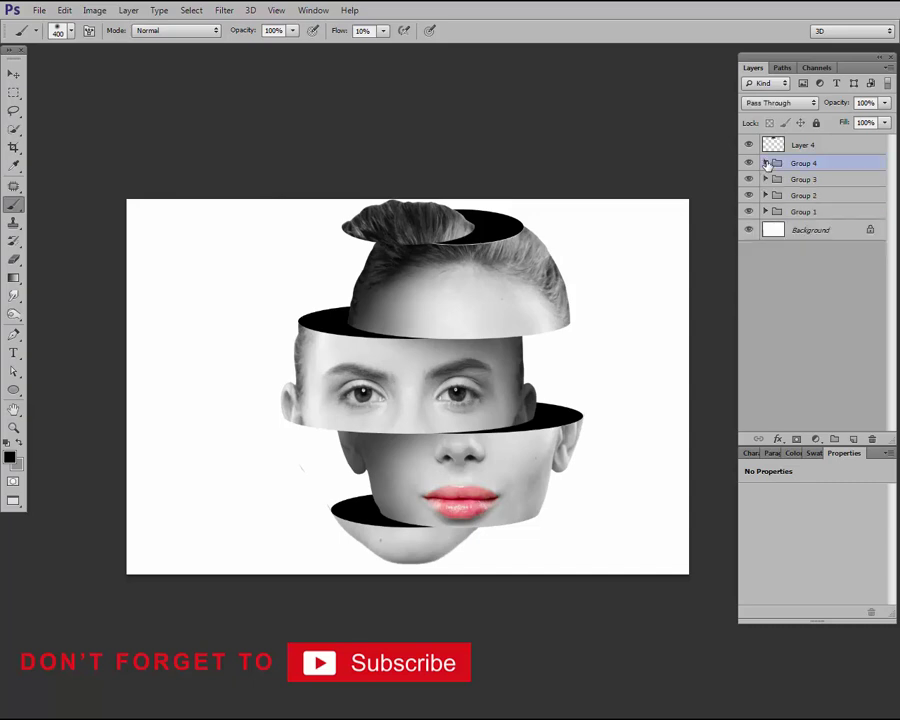
pyautogui.click(825, 213)
pyautogui.keyDown('shift'); pyautogui.click(815, 146); pyautogui.keyUp('shift')
pyautogui.hotkey('ctrl', 't')
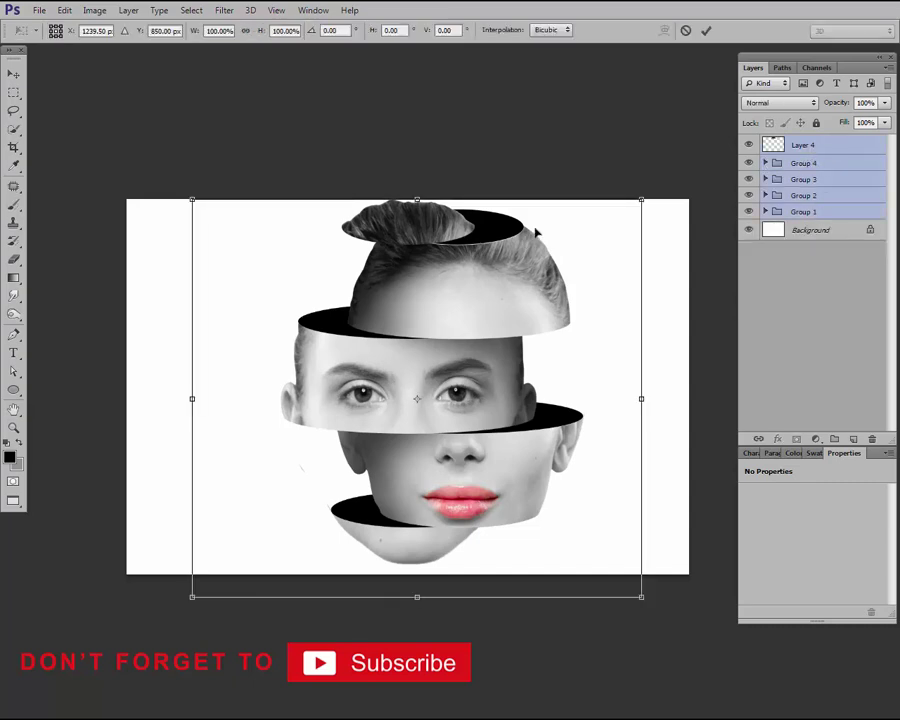
pyautogui.moveTo(643, 197); pyautogui.dragTo(598, 236)
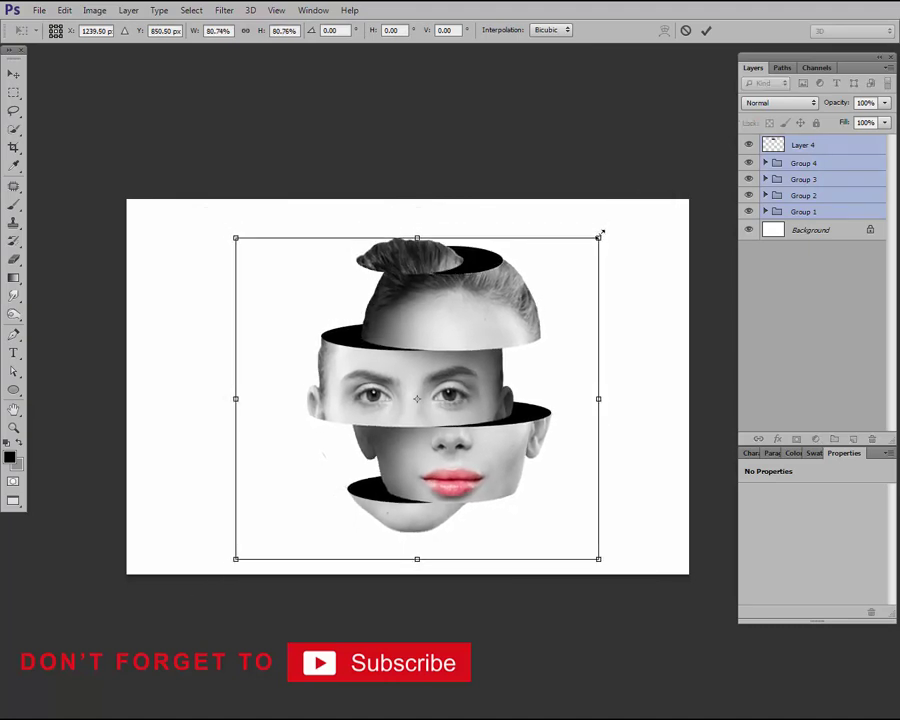
pyautogui.press('Return')
pyautogui.press('b')
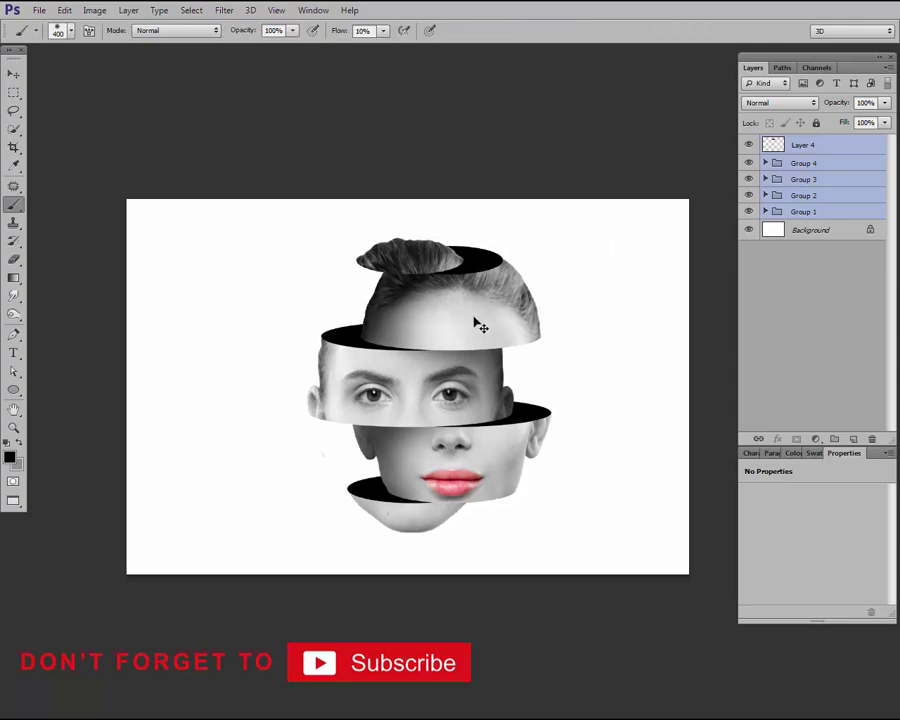
pyautogui.moveTo(474, 322); pyautogui.dragTo(452, 304)
pyautogui.hotkey('ctrl', 't')
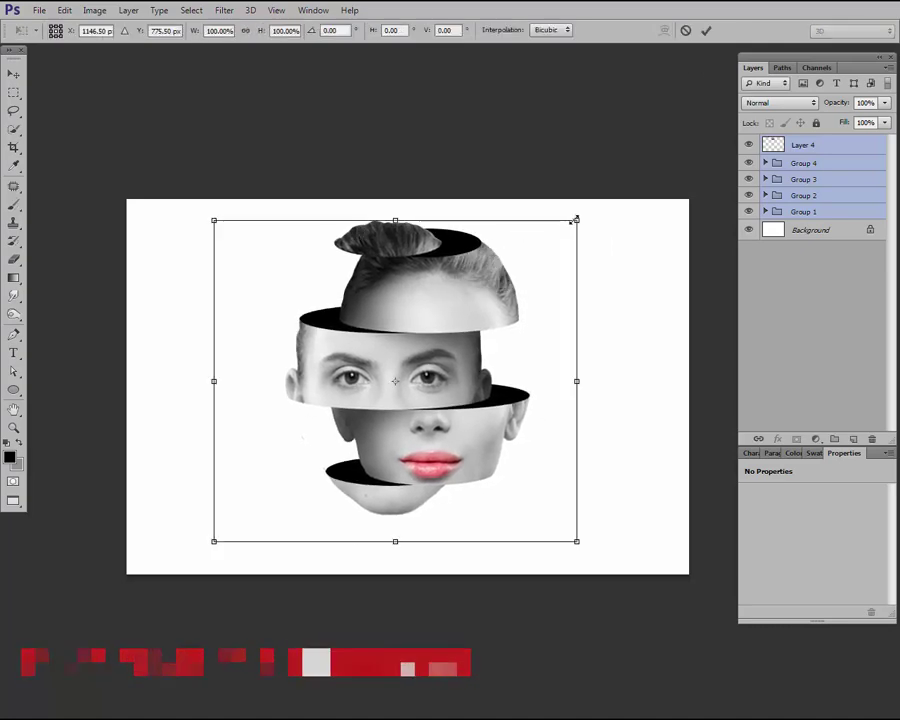
pyautogui.moveTo(576, 220); pyautogui.dragTo(566, 228)
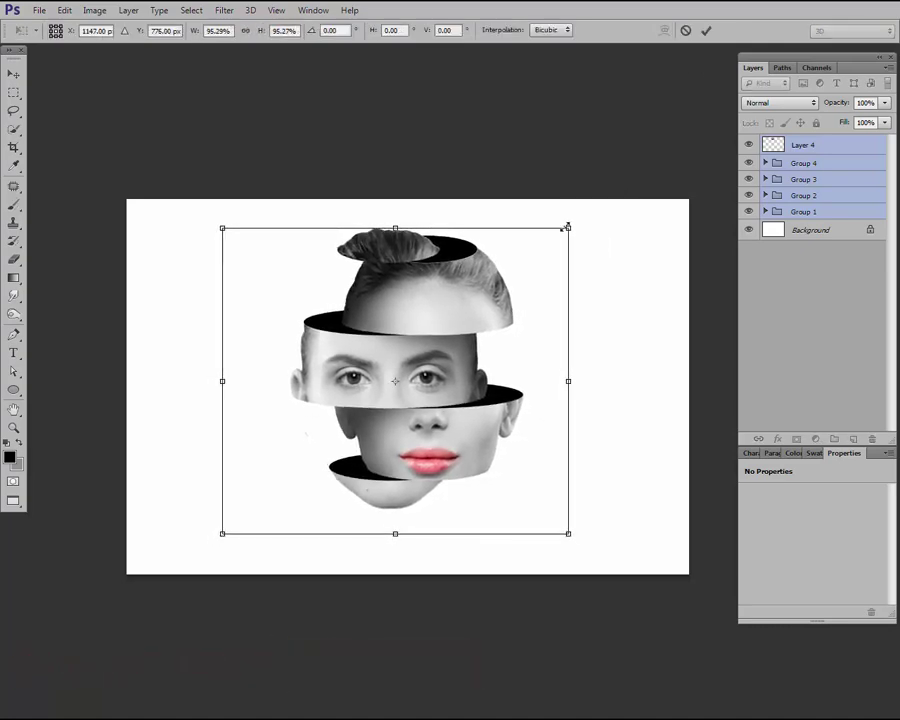
pyautogui.press('Return')
pyautogui.press('b')
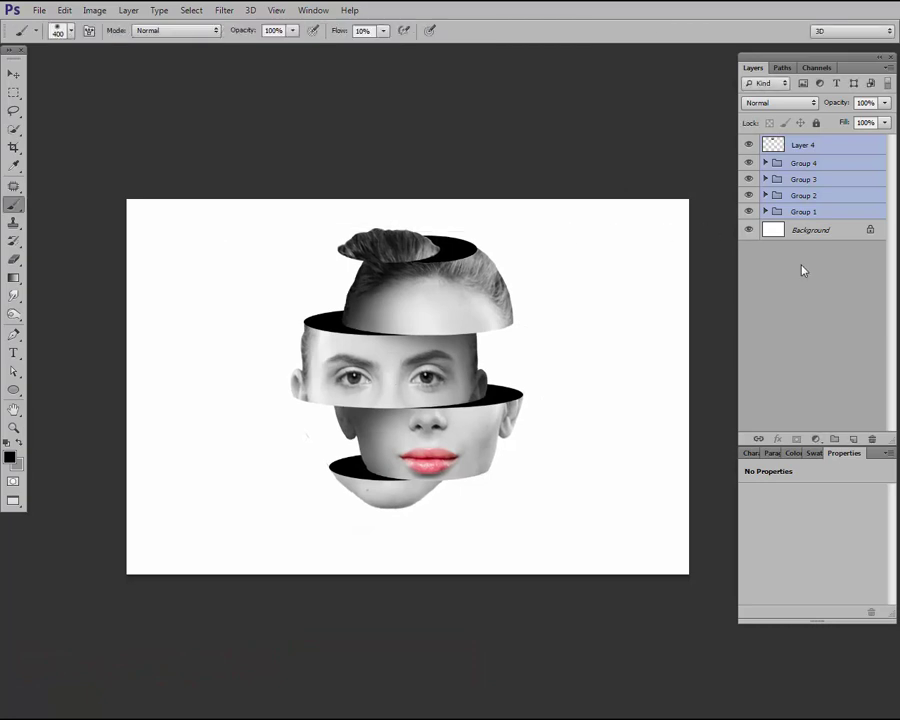
# Add a Gradient Fill layer directly above the Background
pyautogui.click(823, 233)
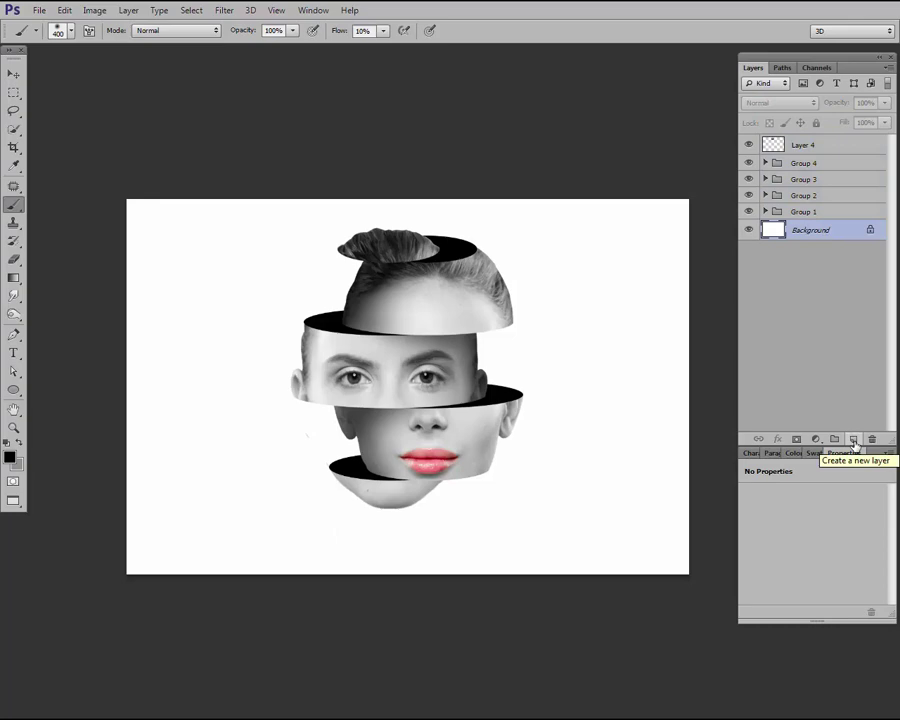
pyautogui.click(816, 439)
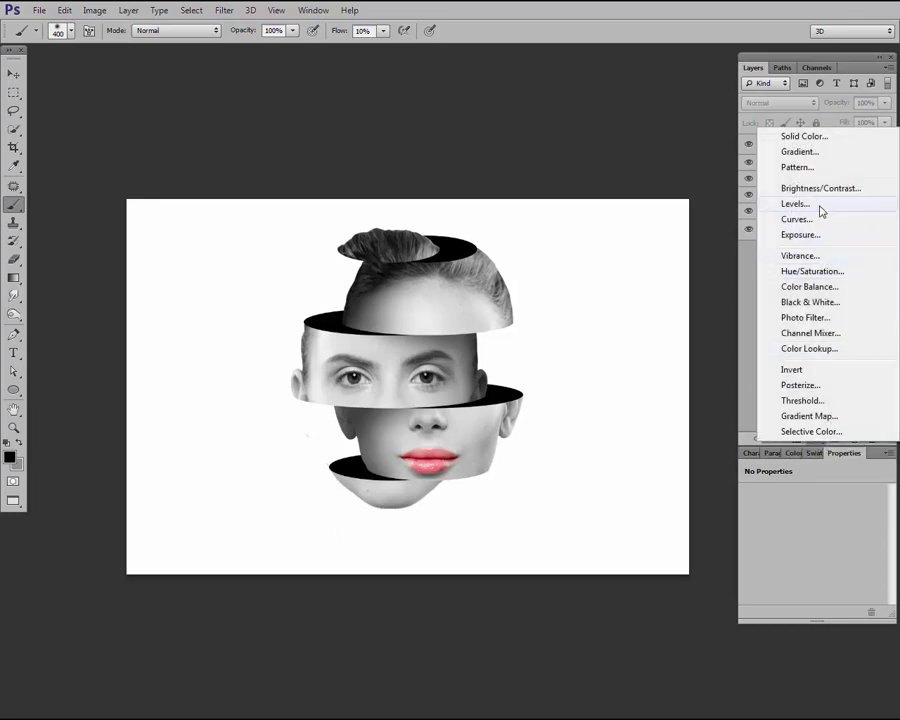
pyautogui.click(800, 152)
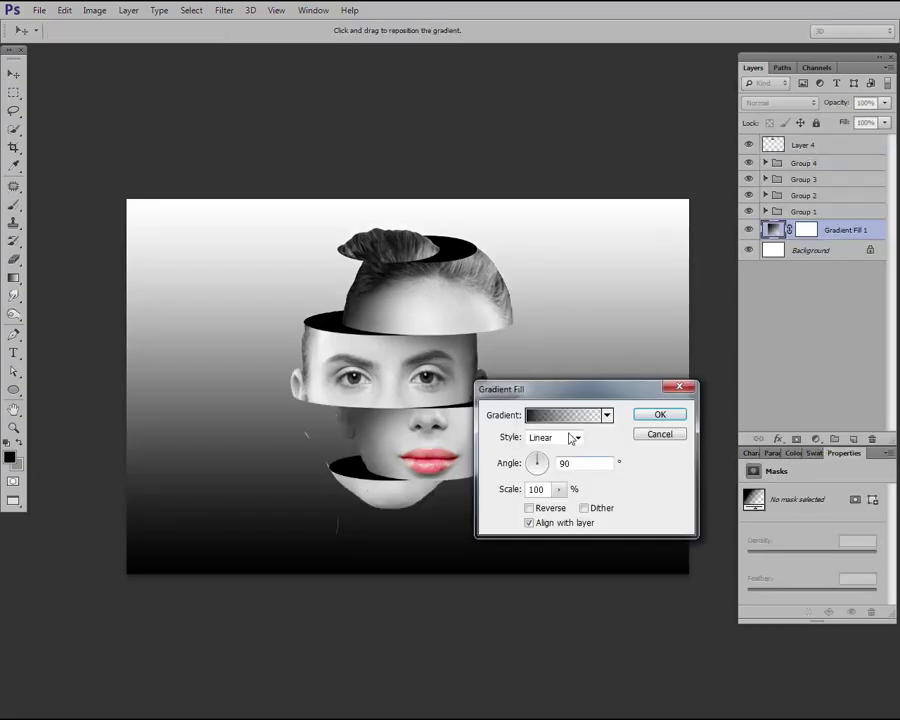
# Start from the orange preset, delete both middle stops, and make the right stop white
pyautogui.click(574, 415)
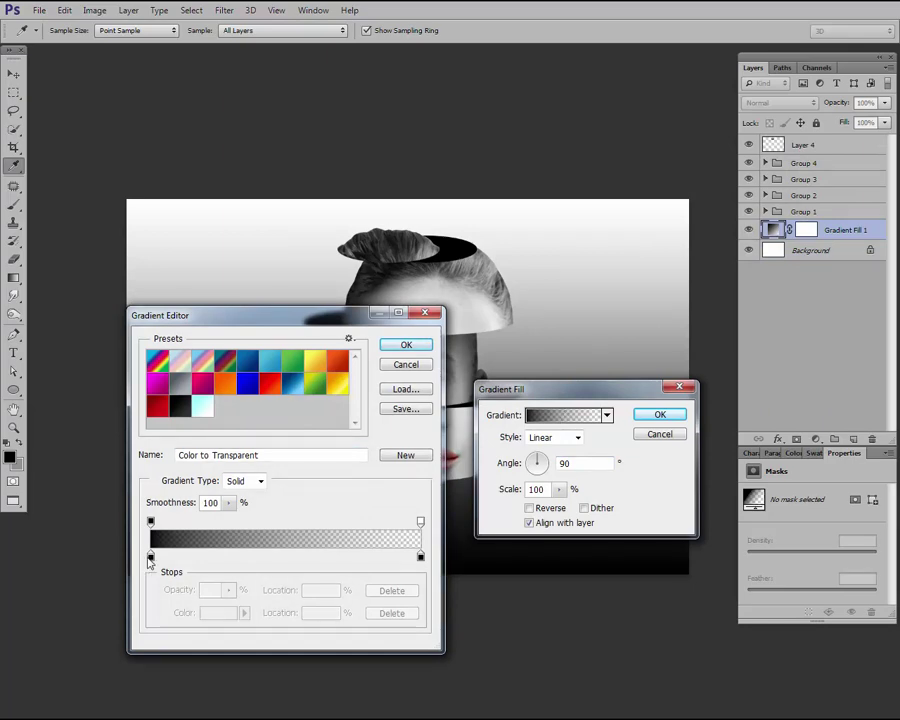
pyautogui.click(338, 386)
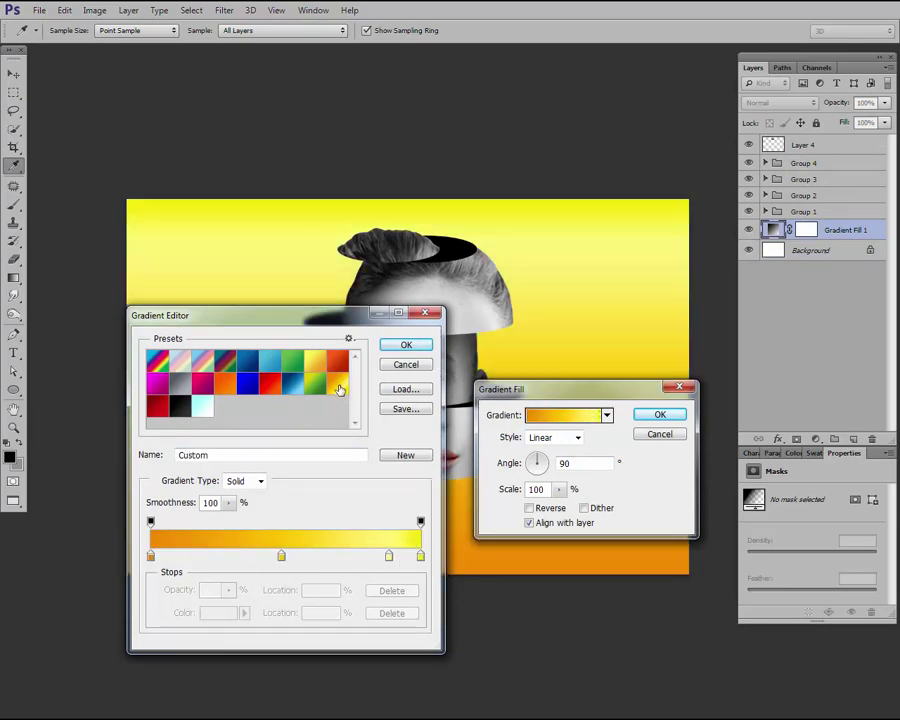
pyautogui.moveTo(389, 556); pyautogui.dragTo(389, 600)
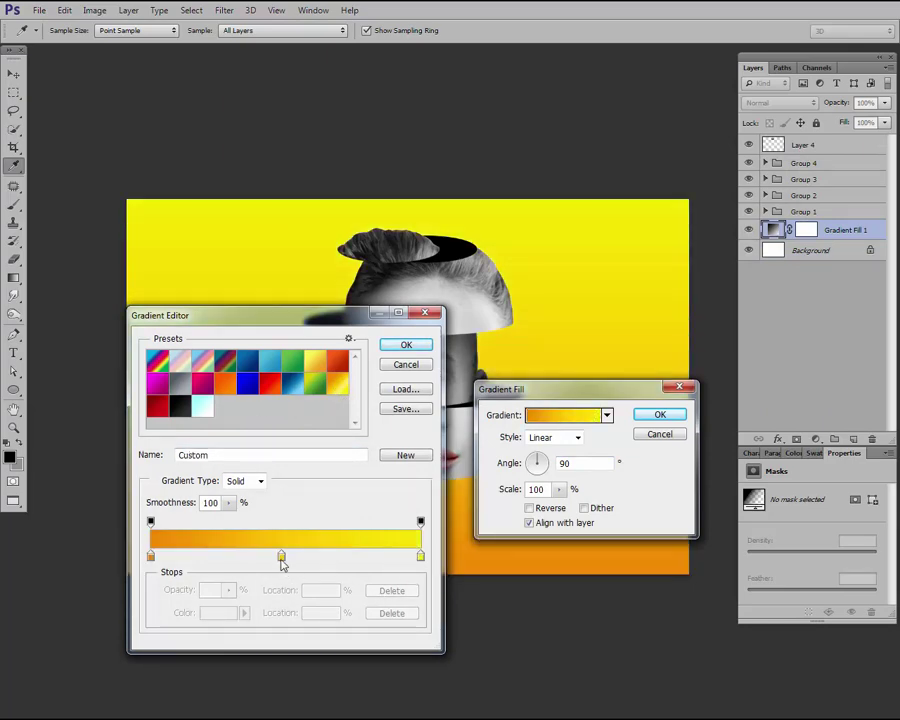
pyautogui.moveTo(281, 556); pyautogui.dragTo(281, 600)
pyautogui.click(420, 556)
pyautogui.click(222, 614)
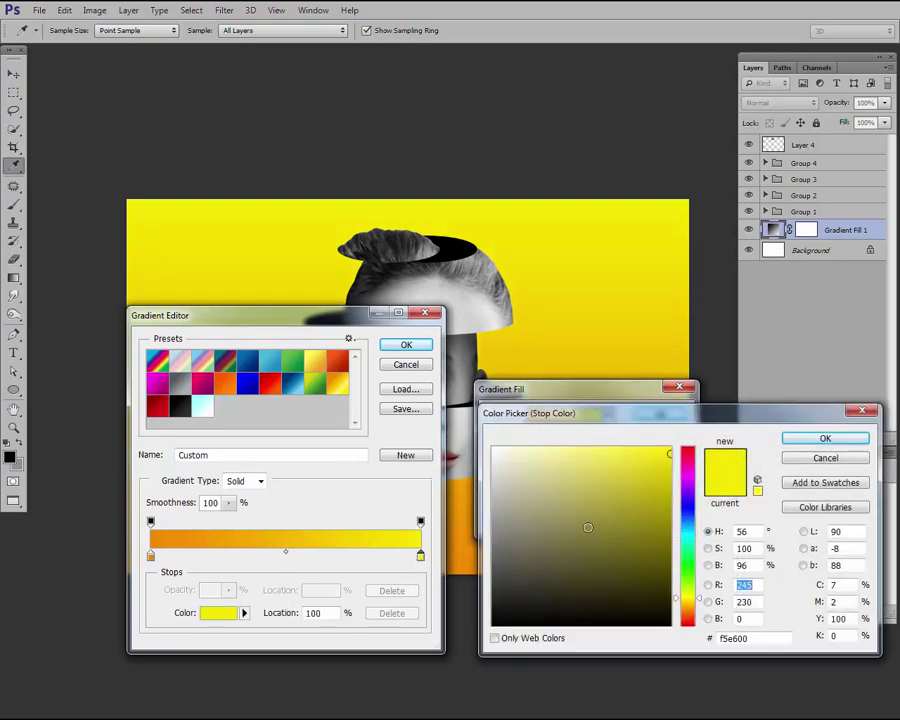
pyautogui.click(492, 447)
pyautogui.click(822, 436)
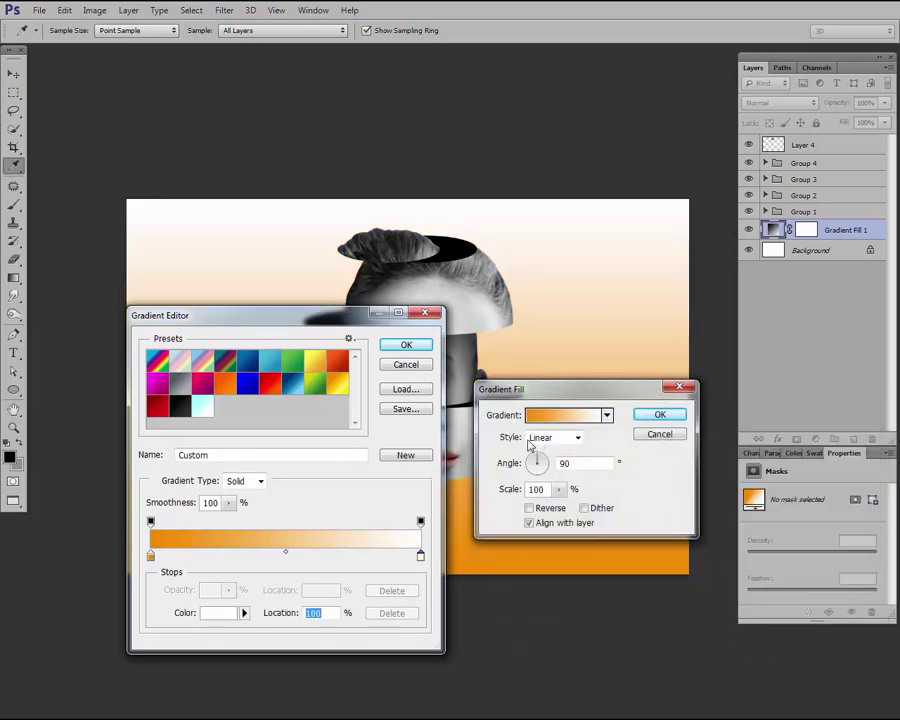
# Make the left stop tan brown and reverse the gradient so brown is on top
pyautogui.click(150, 556)
pyautogui.click(220, 613)
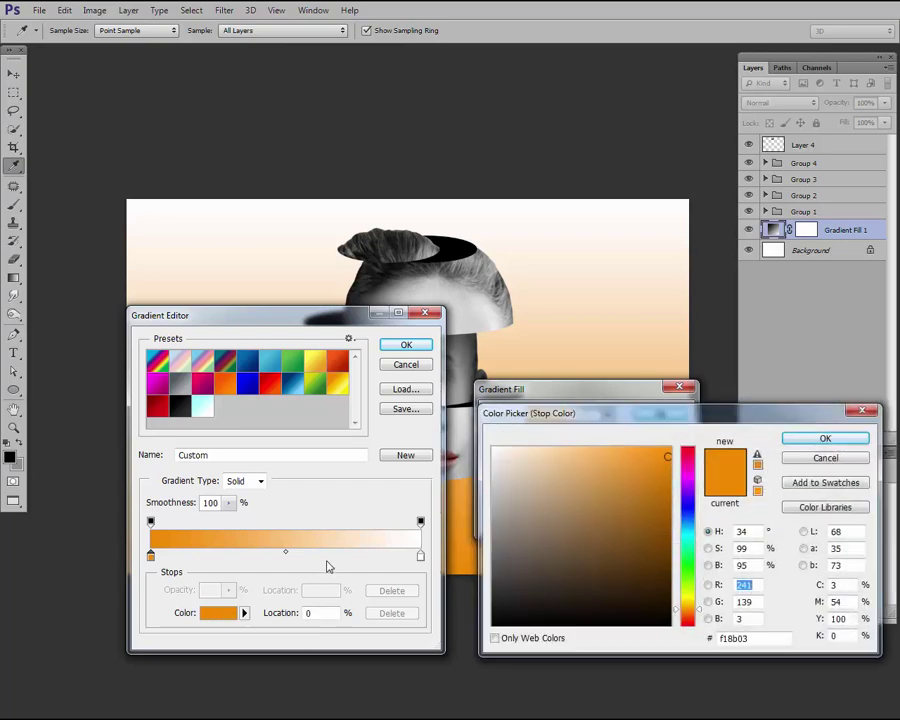
pyautogui.moveTo(601, 511); pyautogui.dragTo(602, 503)
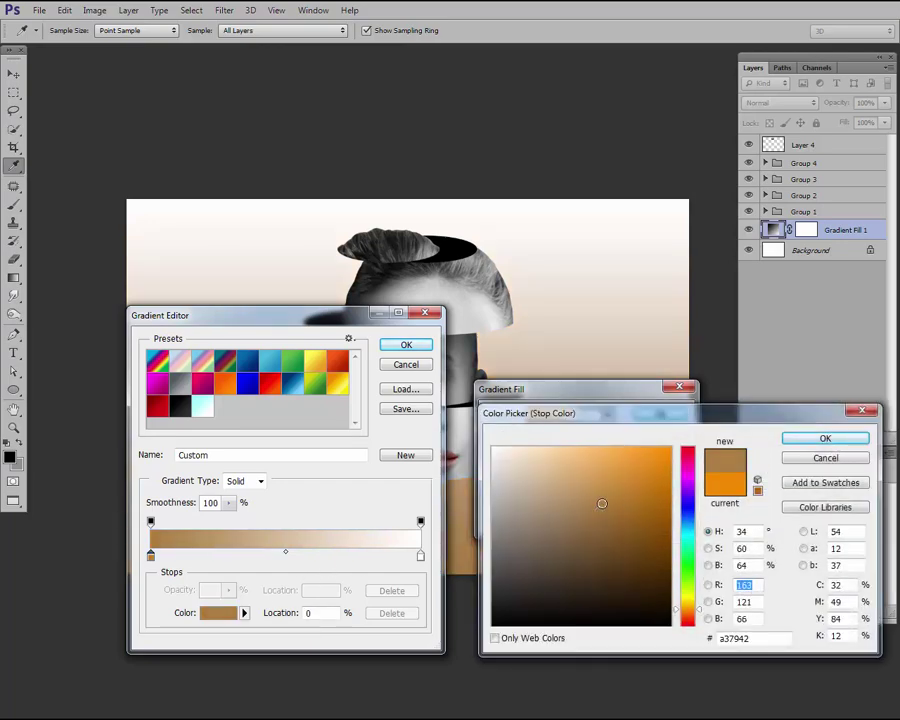
pyautogui.click(822, 439)
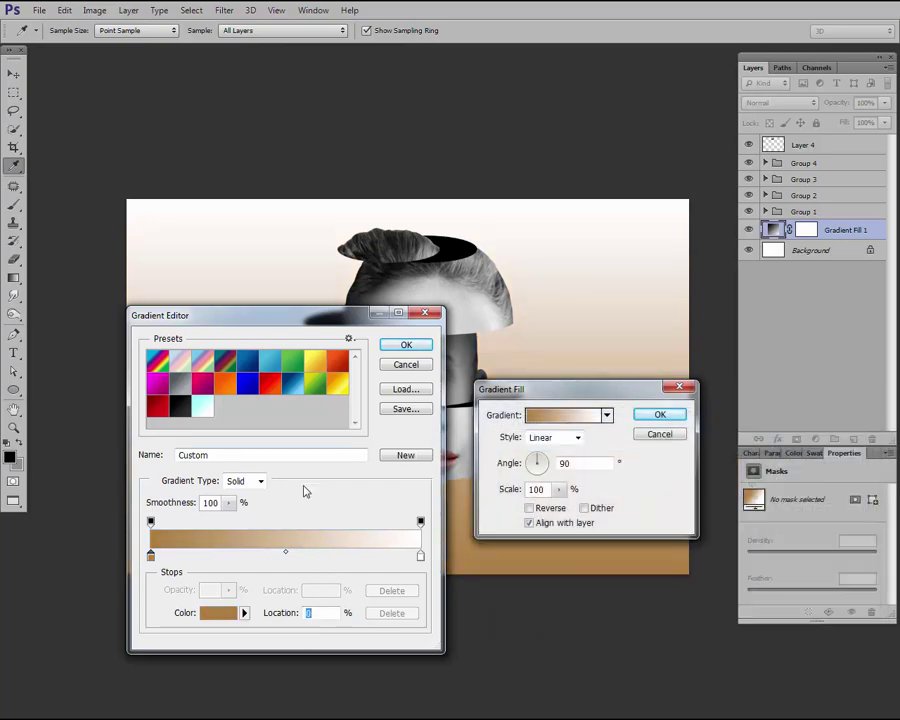
pyautogui.click(406, 344)
pyautogui.click(530, 508)
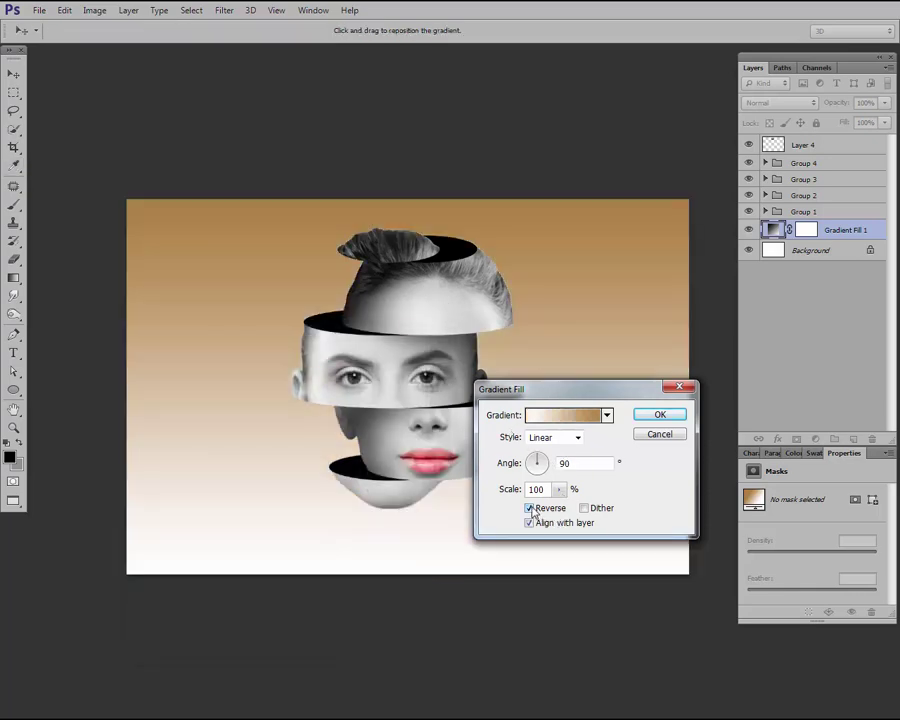
pyautogui.click(656, 415)
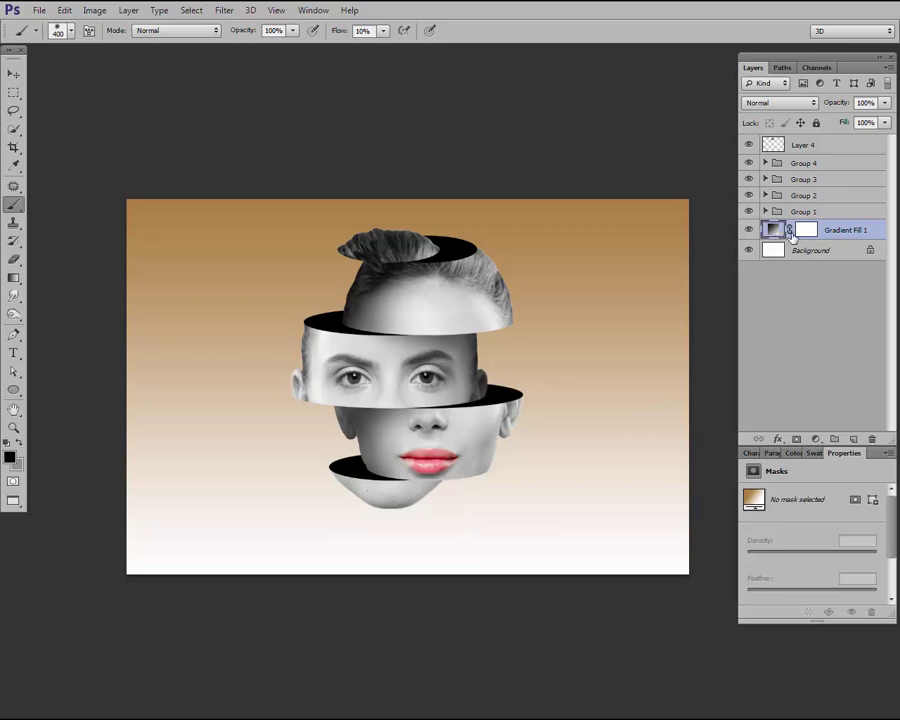
# On a new layer, paint a large soft black blob with a size-900 brush at 100% flow
pyautogui.click(853, 439)
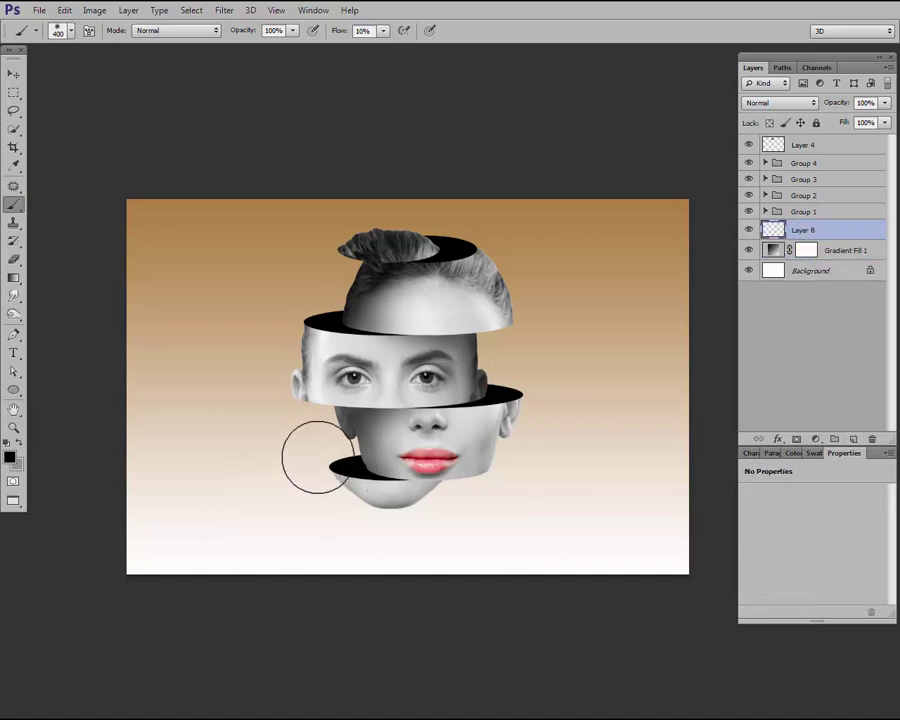
pyautogui.press(']')
pyautogui.press(']')
pyautogui.press(']')
pyautogui.press(']')
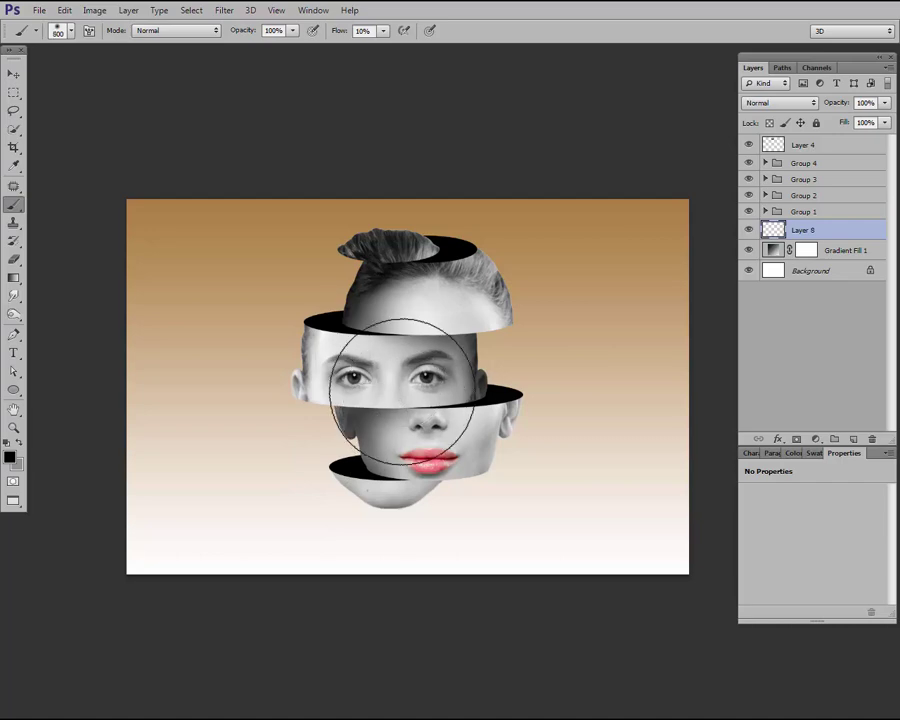
pyautogui.press(']')
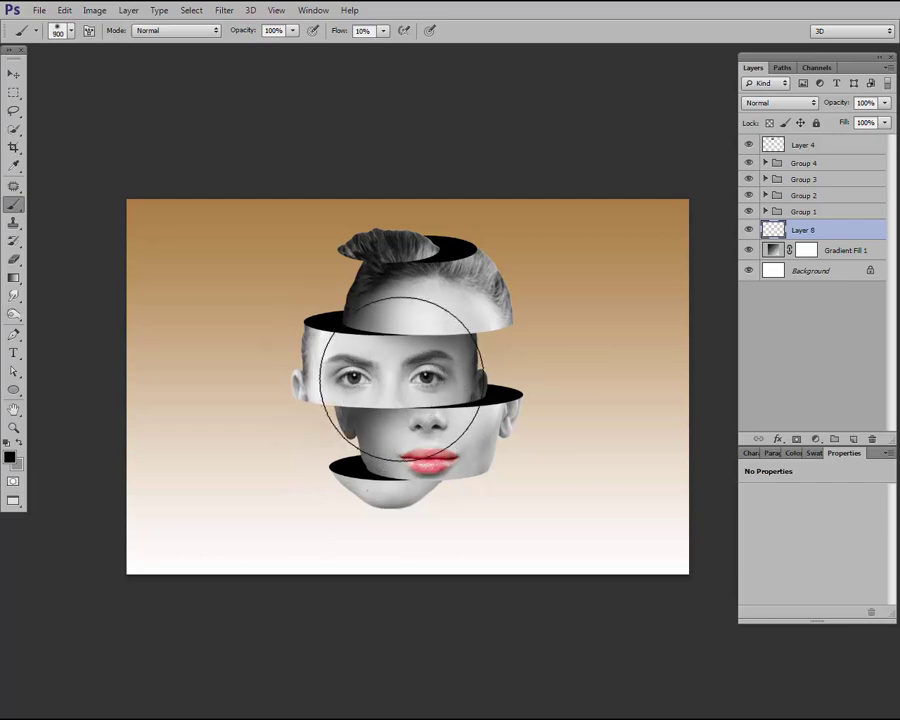
pyautogui.click(383, 31)
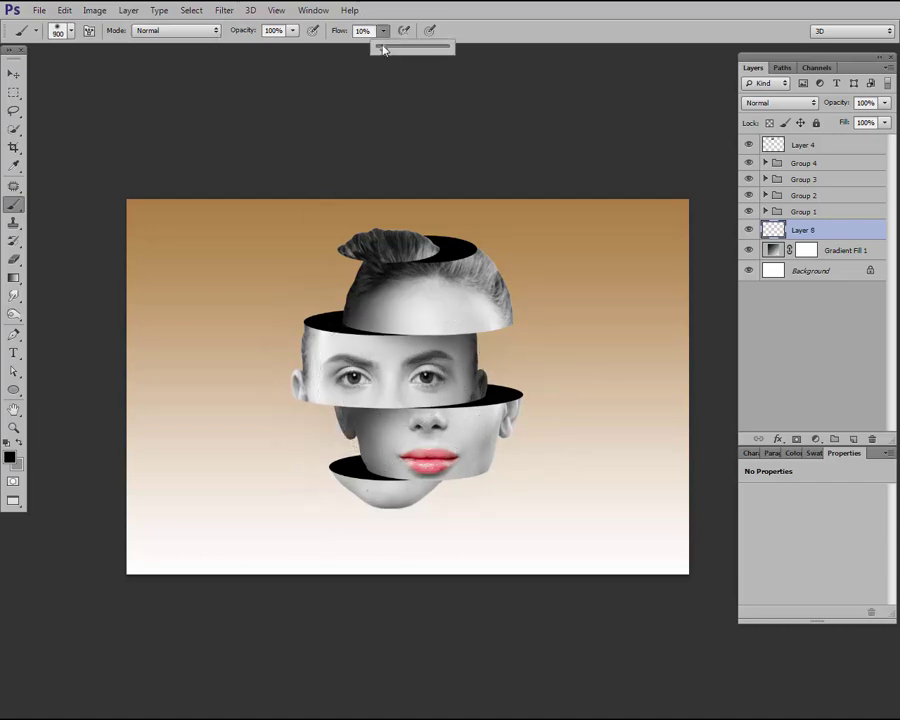
pyautogui.moveTo(378, 47); pyautogui.dragTo(502, 50)
pyautogui.click(417, 369)
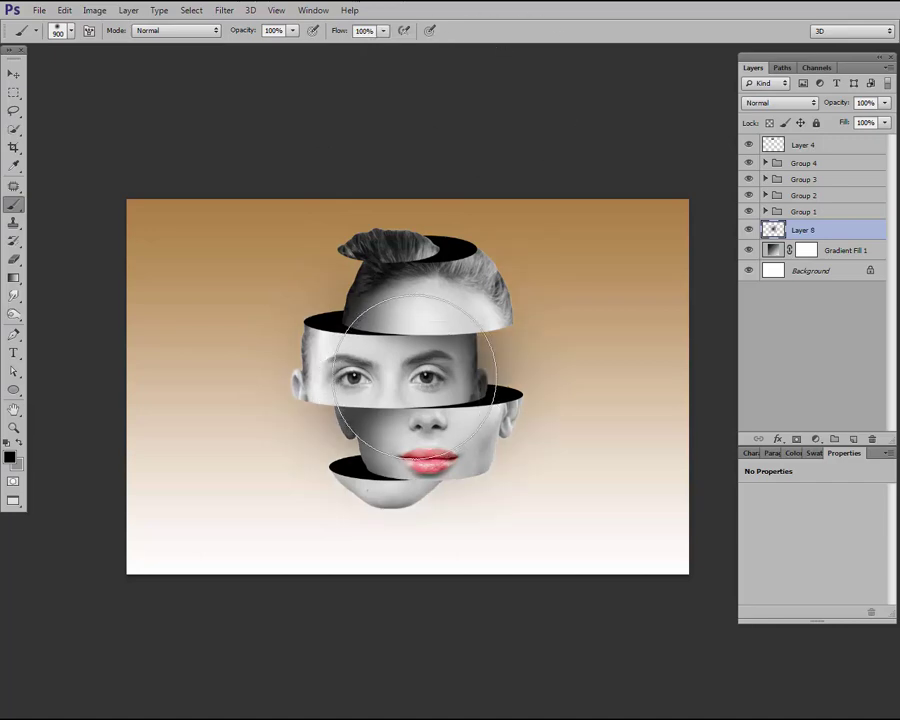
# Squash the blob into a flat shadow under the chin and lower its Fill to 26%
pyautogui.hotkey('ctrl', 't')
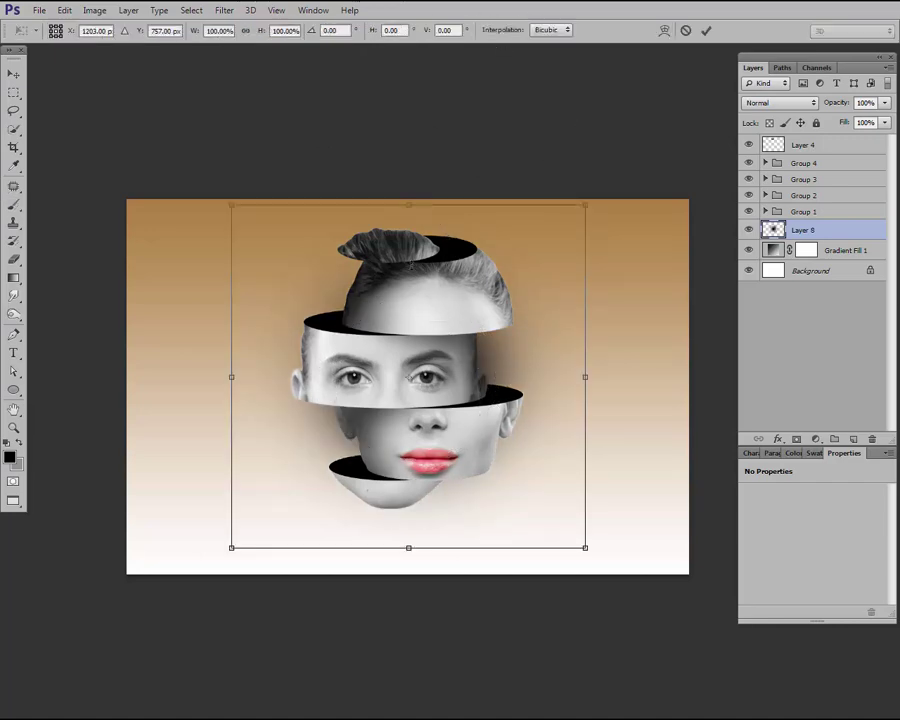
pyautogui.moveTo(437, 205); pyautogui.dragTo(438, 517)
pyautogui.press('Return')
pyautogui.press('b')
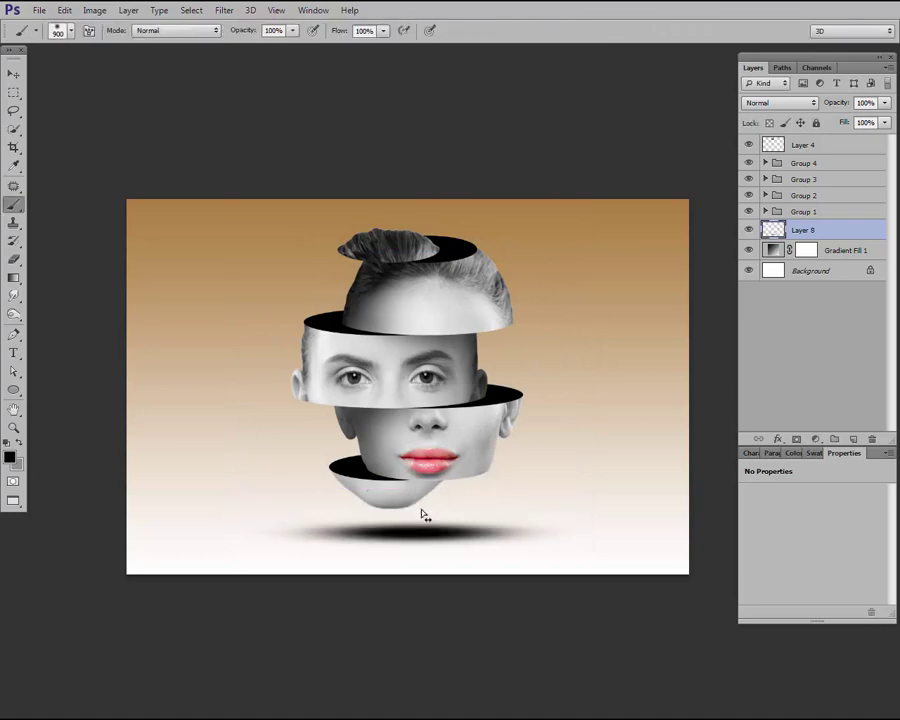
pyautogui.click(884, 123)
pyautogui.moveTo(844, 142); pyautogui.dragTo(840, 142)
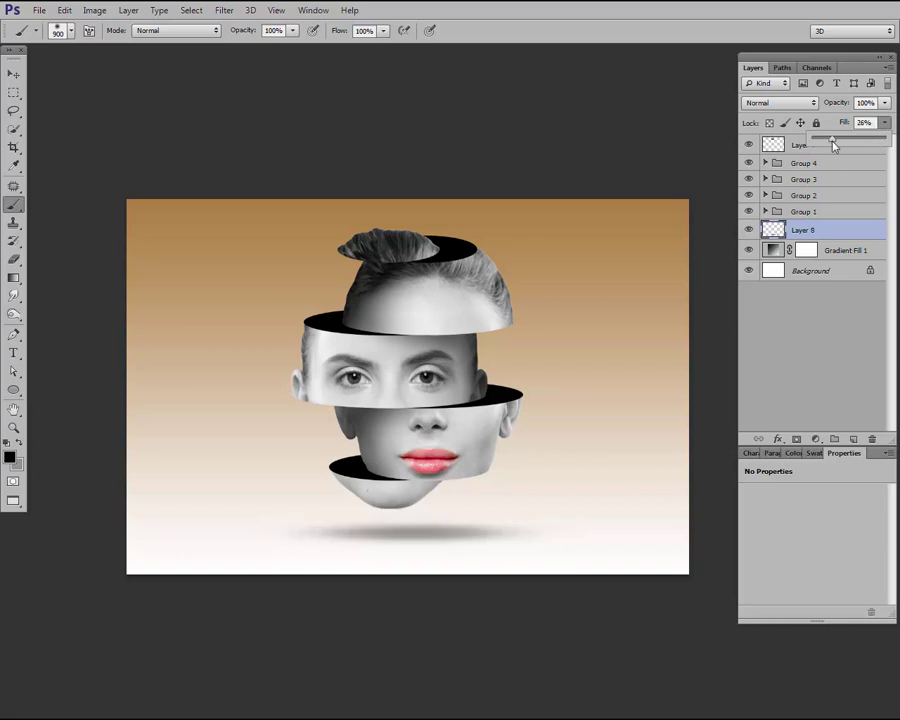
pyautogui.moveTo(835, 146); pyautogui.dragTo(835, 146)
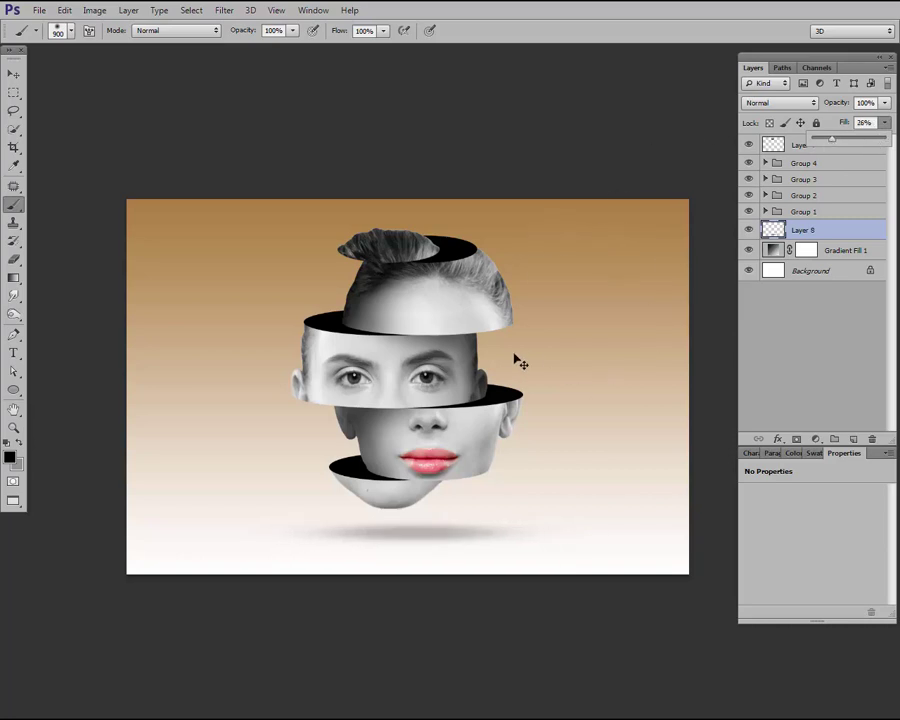
# Fill the bottom ellipse cut-face in Group 1 with deep blue
pyautogui.click(765, 212)
pyautogui.click(780, 234)
pyautogui.doubleClick(780, 234)
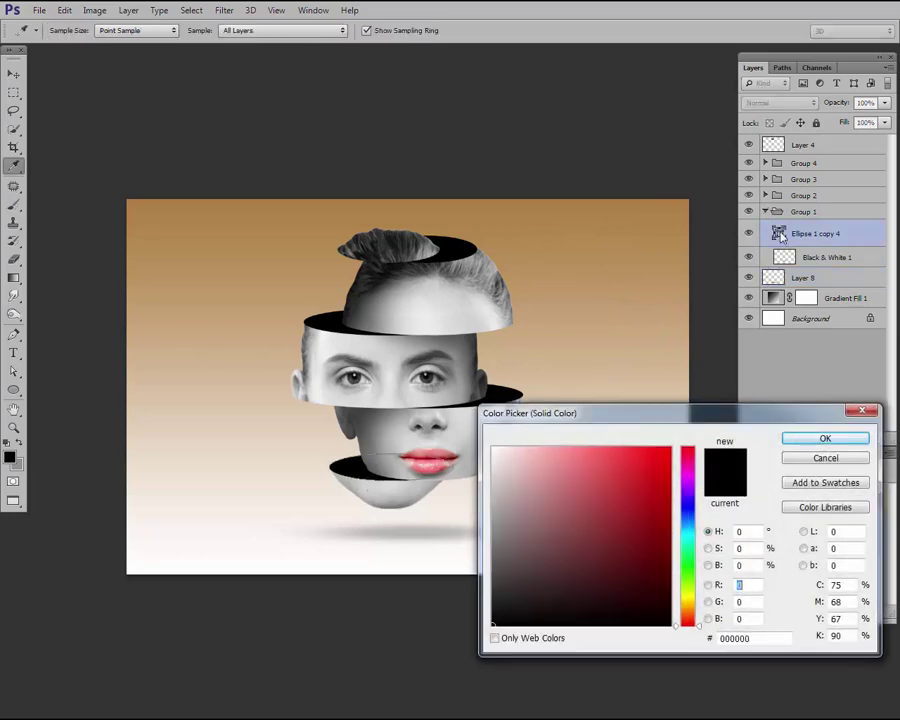
pyautogui.moveTo(689, 532); pyautogui.dragTo(670, 527)
pyautogui.click(673, 515)
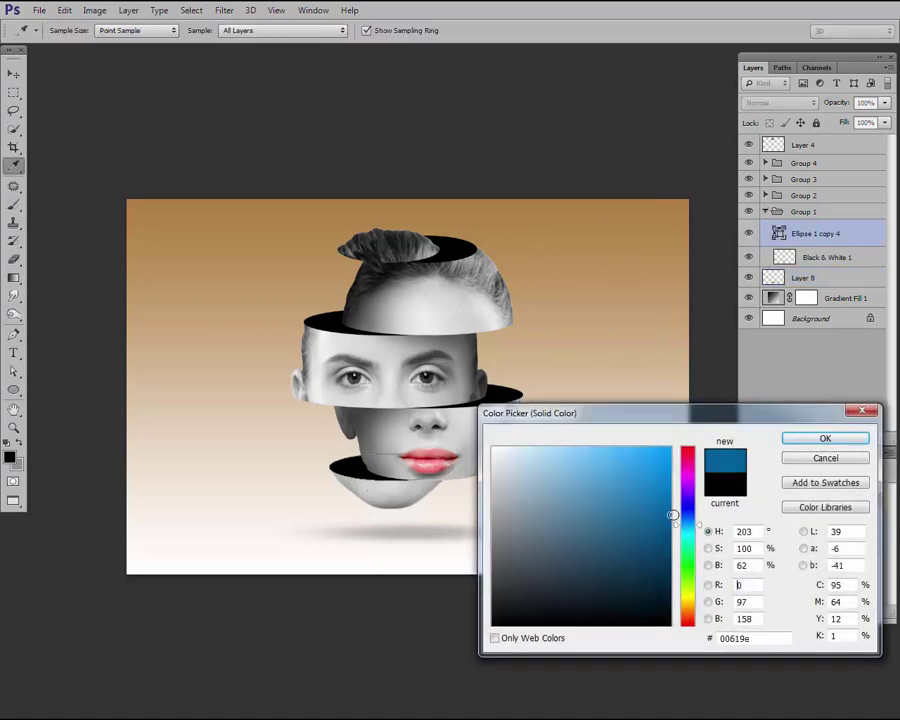
pyautogui.click(825, 440)
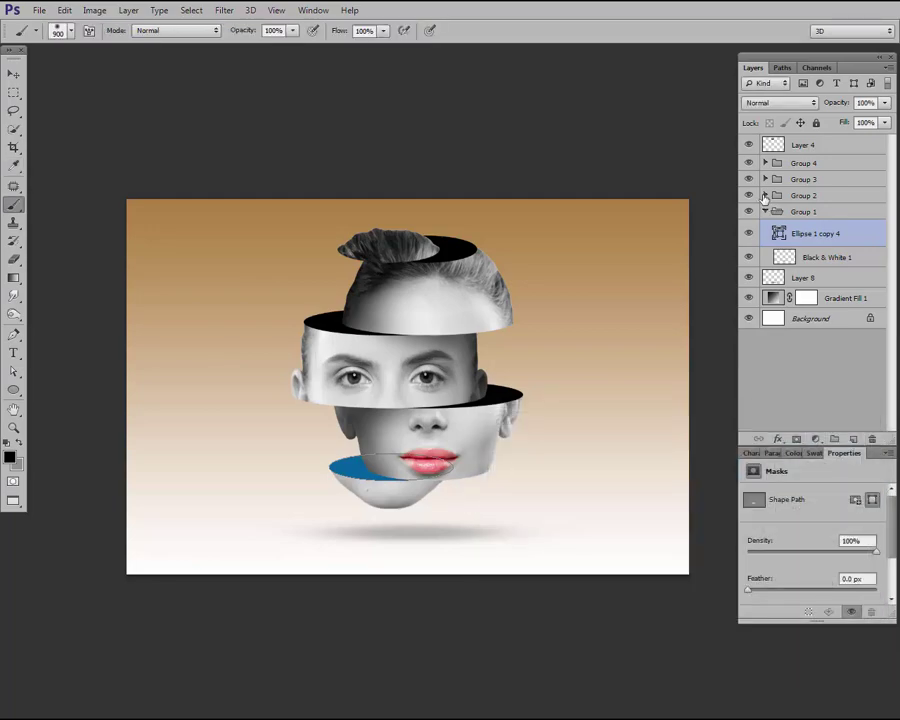
# Fill the Group 2 ellipse cut-face with green
pyautogui.click(766, 195)
pyautogui.doubleClick(781, 218)
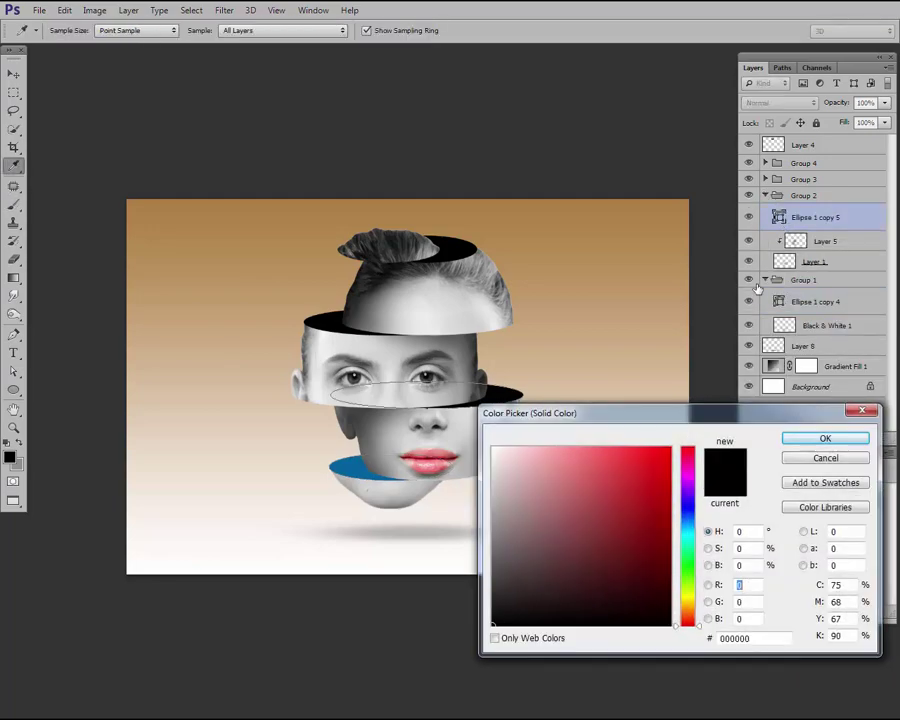
pyautogui.click(688, 561)
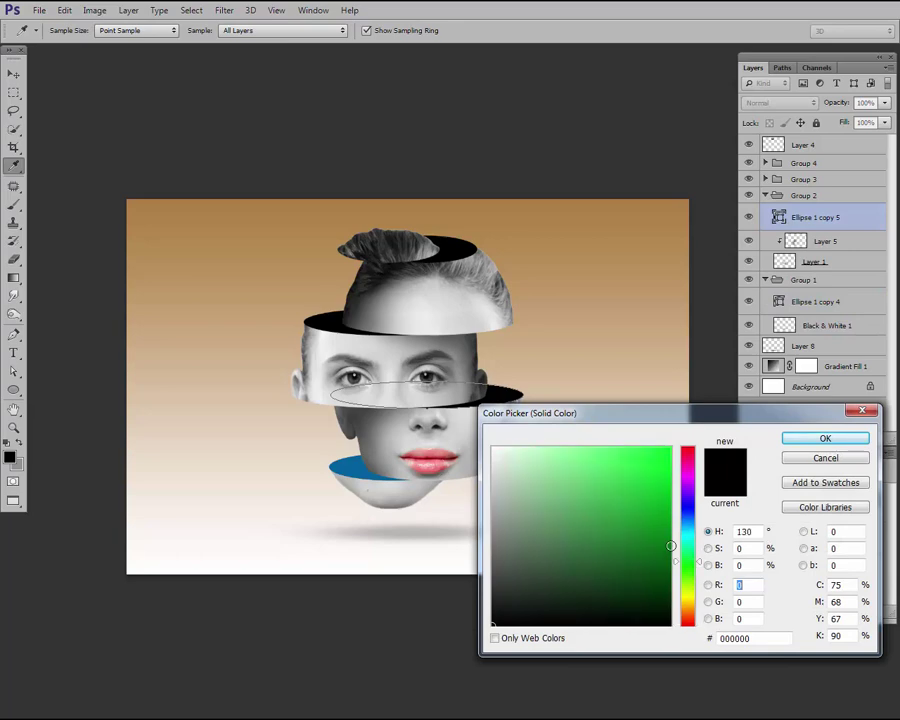
pyautogui.click(670, 525)
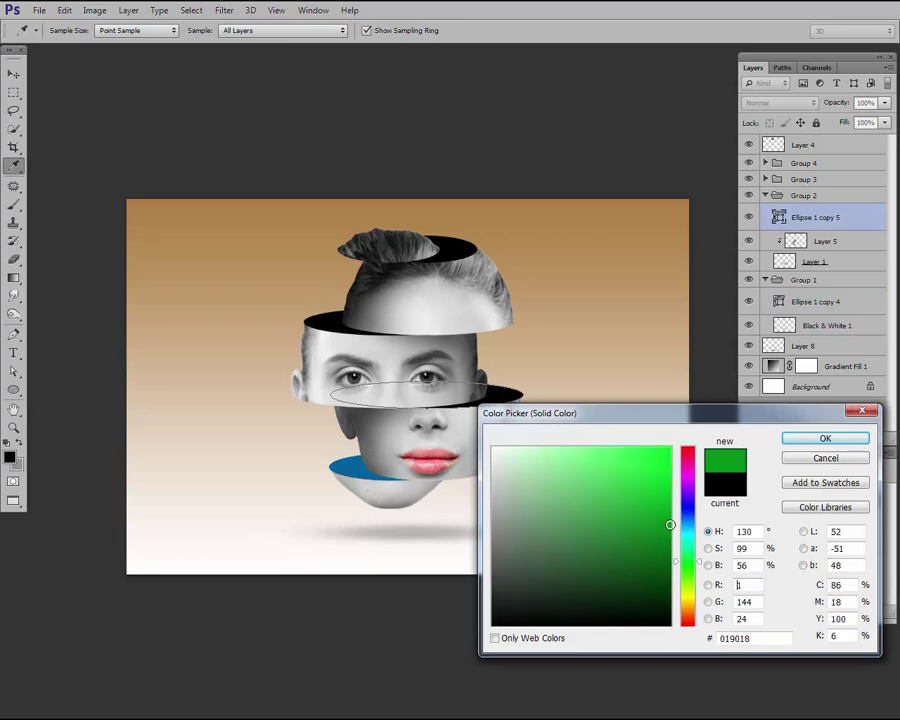
pyautogui.click(822, 440)
# Fill the Group 3 ellipse cut-face with red
pyautogui.click(765, 179)
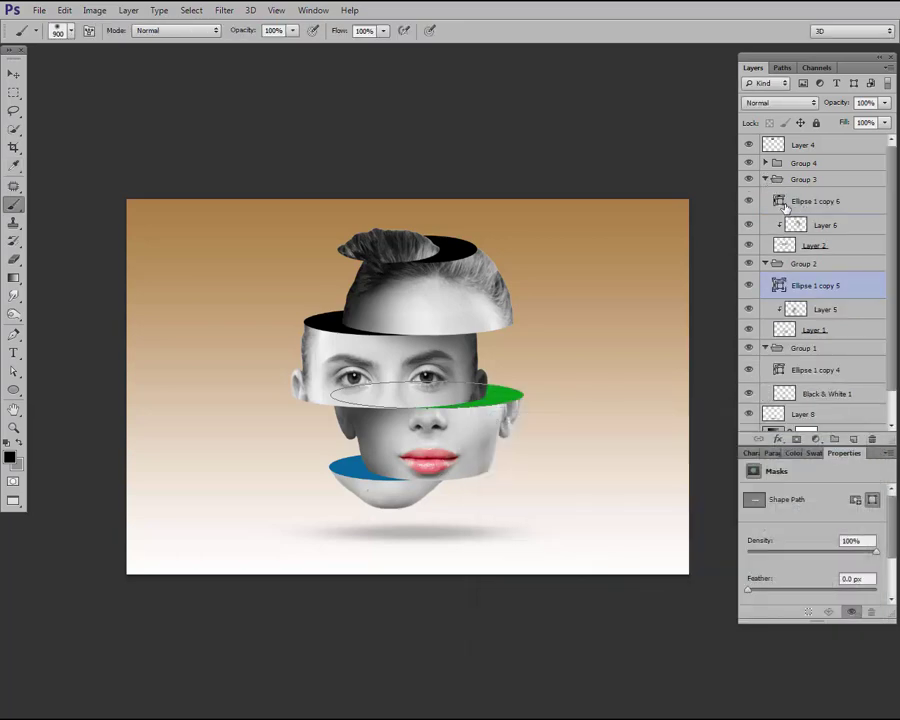
pyautogui.doubleClick(779, 201)
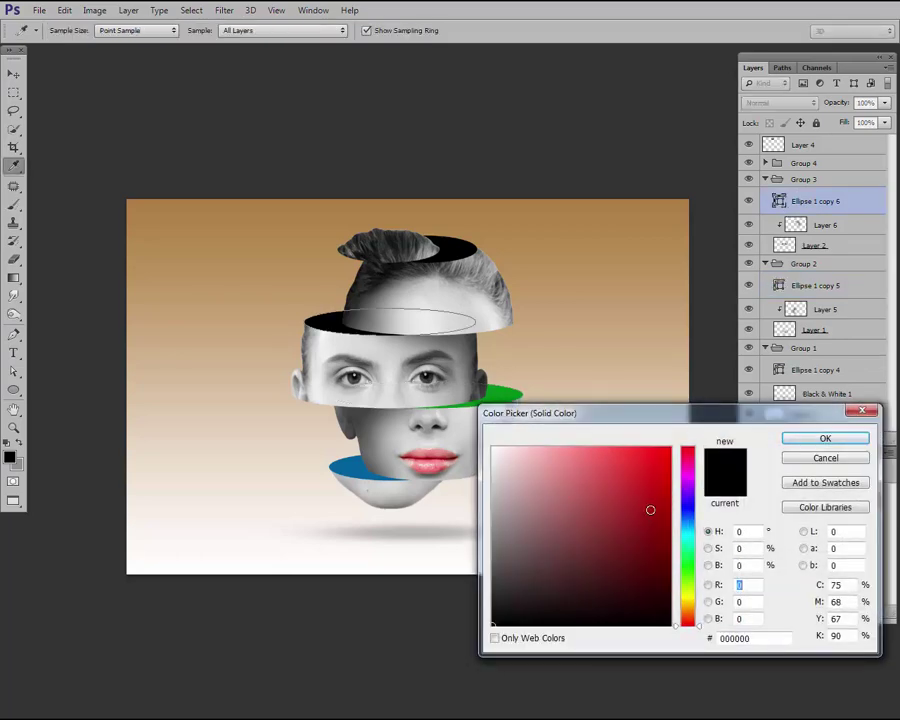
pyautogui.click(671, 495)
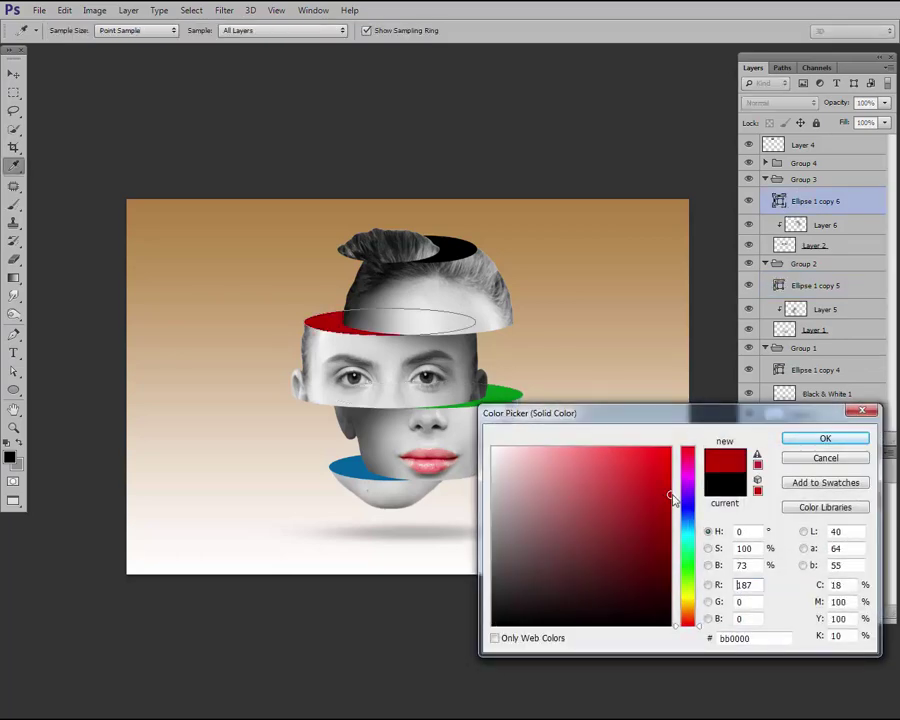
pyautogui.click(825, 440)
# Fill the top ellipse cut-face in Group 4 with purple
pyautogui.click(765, 163)
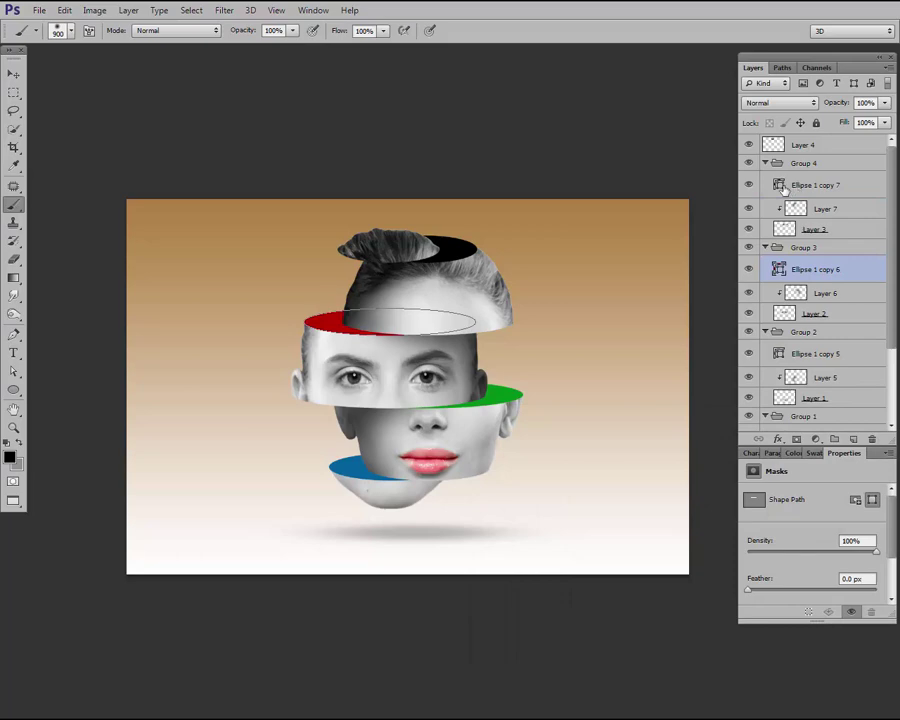
pyautogui.doubleClick(779, 185)
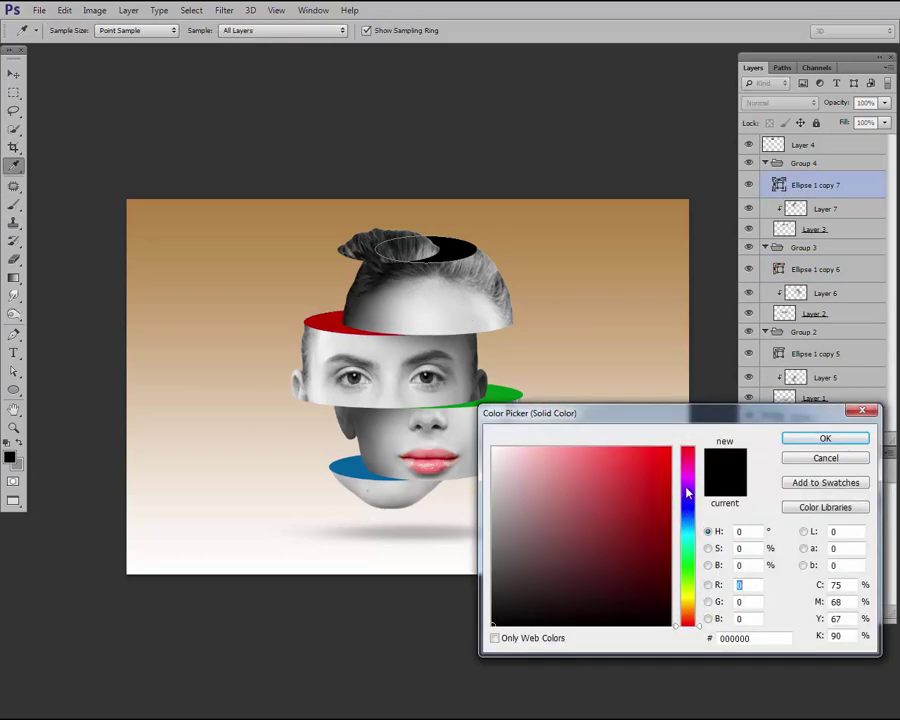
pyautogui.click(688, 487)
pyautogui.click(662, 502)
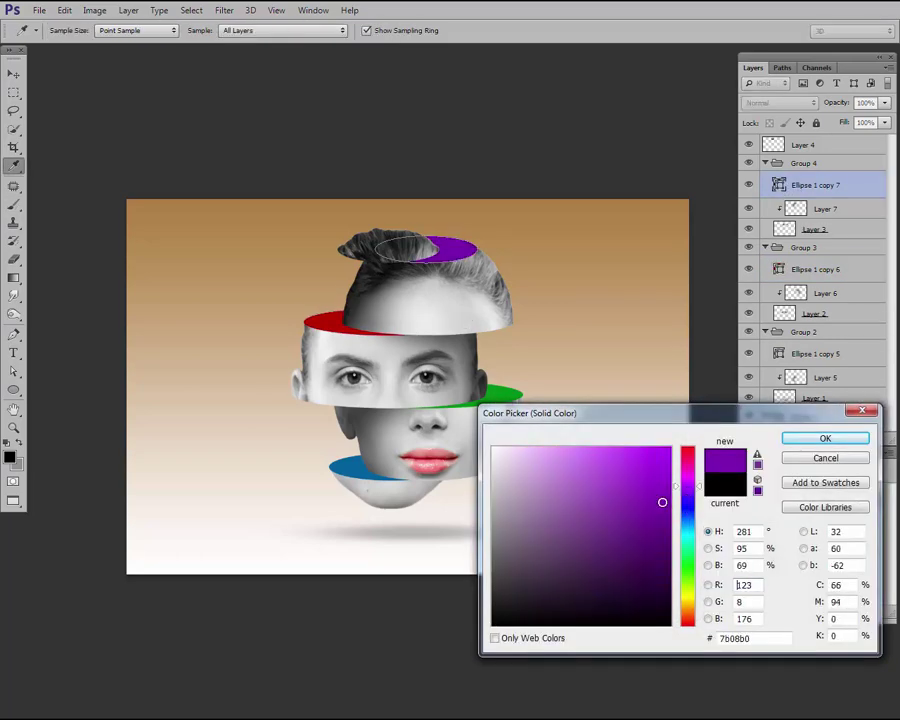
pyautogui.click(795, 441)
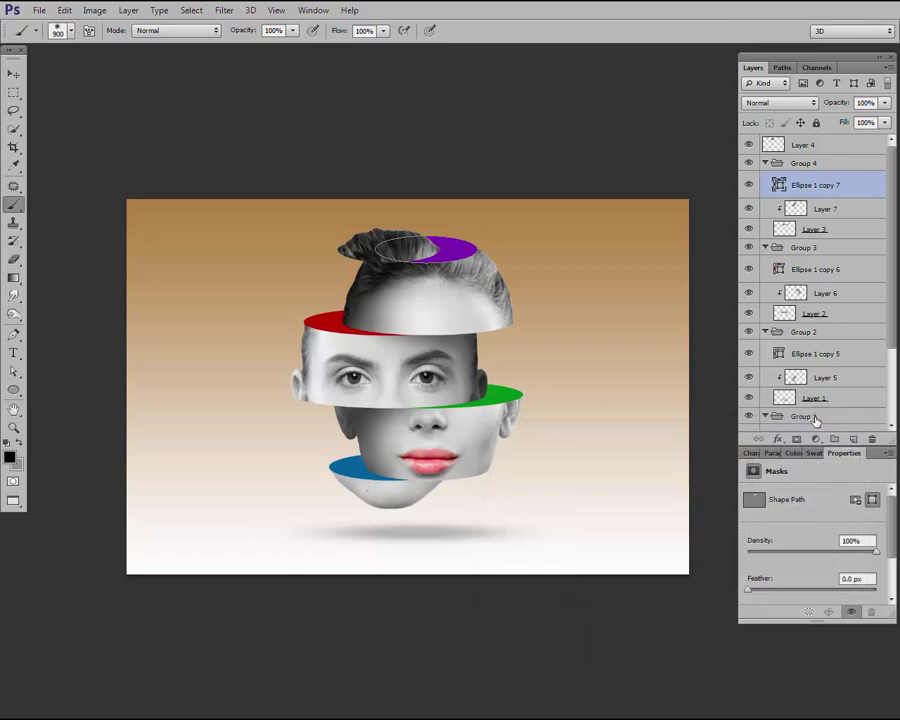
# Collapse Groups 4, 3, 2 and 1 in the Layers panel
pyautogui.click(772, 163)
pyautogui.click(766, 163)
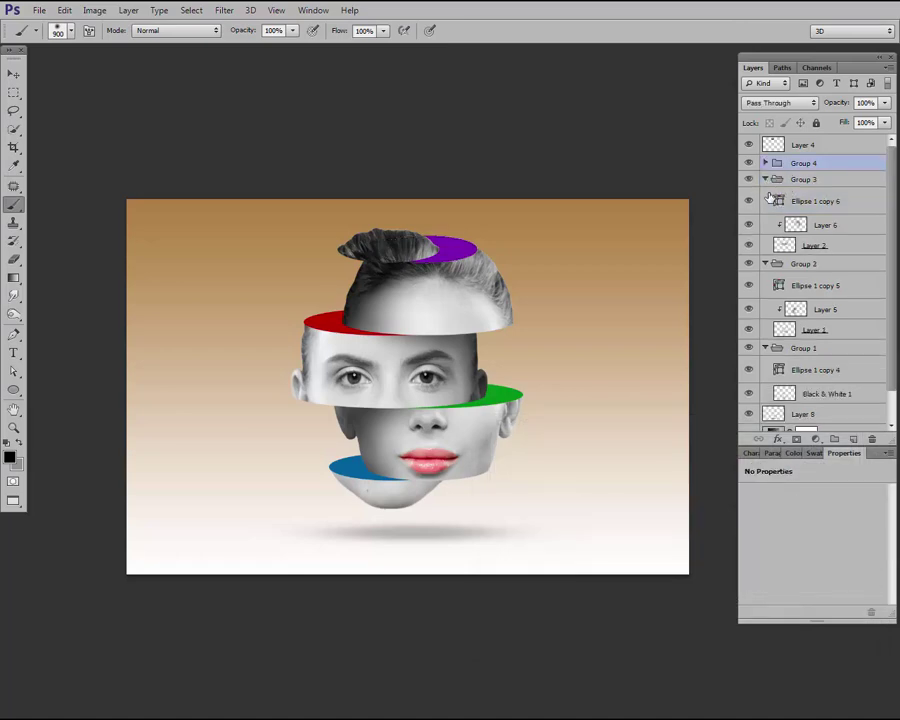
pyautogui.click(766, 179)
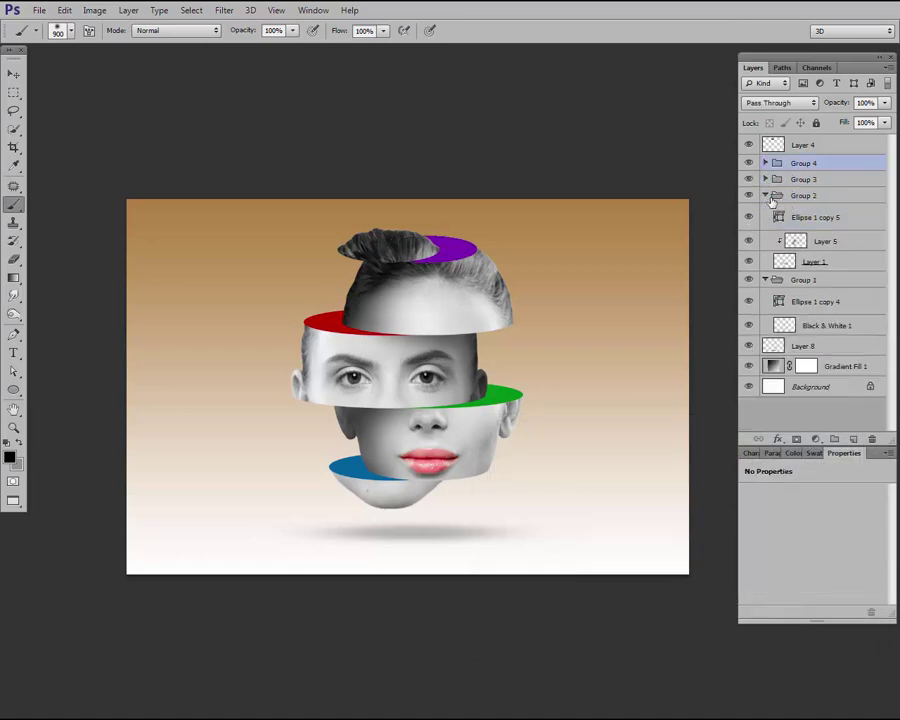
pyautogui.click(766, 195)
pyautogui.click(766, 211)
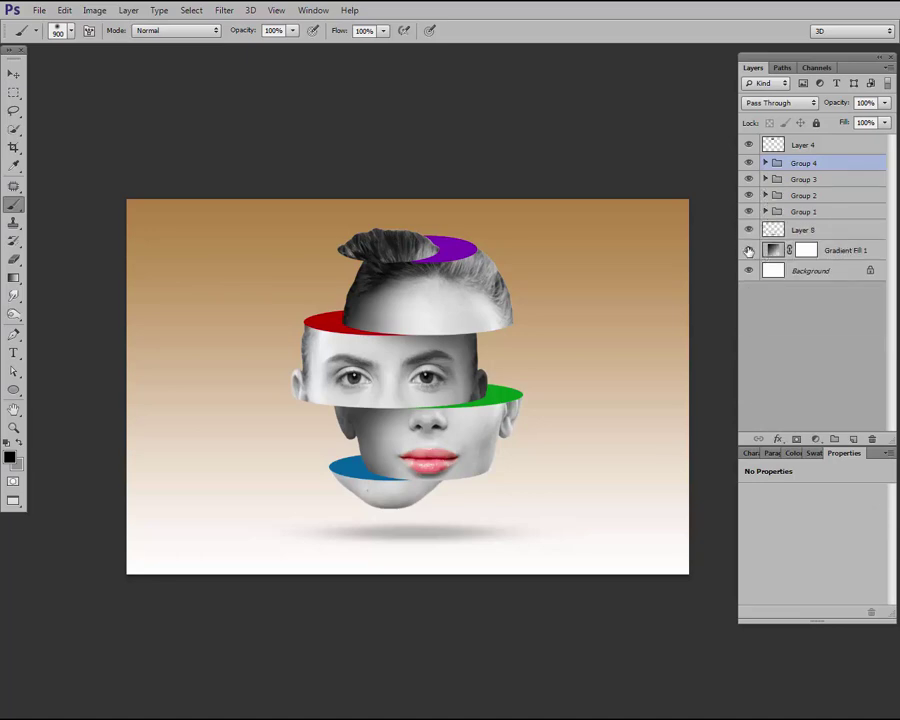
# Cycle the screen modes to Full Screen Mode and zoom in on the finished sliced head
pyautogui.press('f')
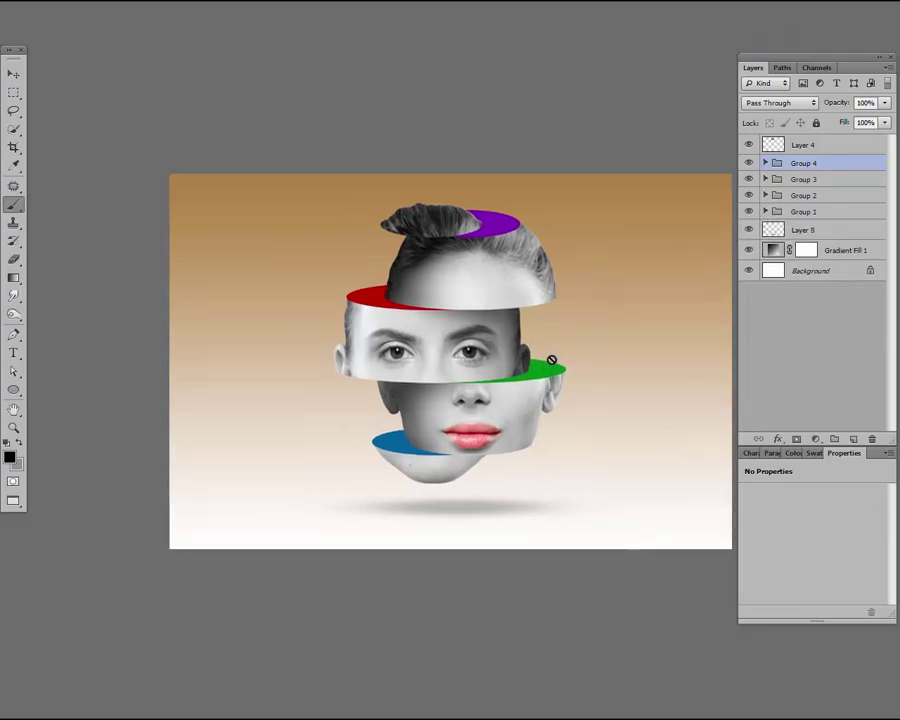
pyautogui.press('f')
pyautogui.press('f')
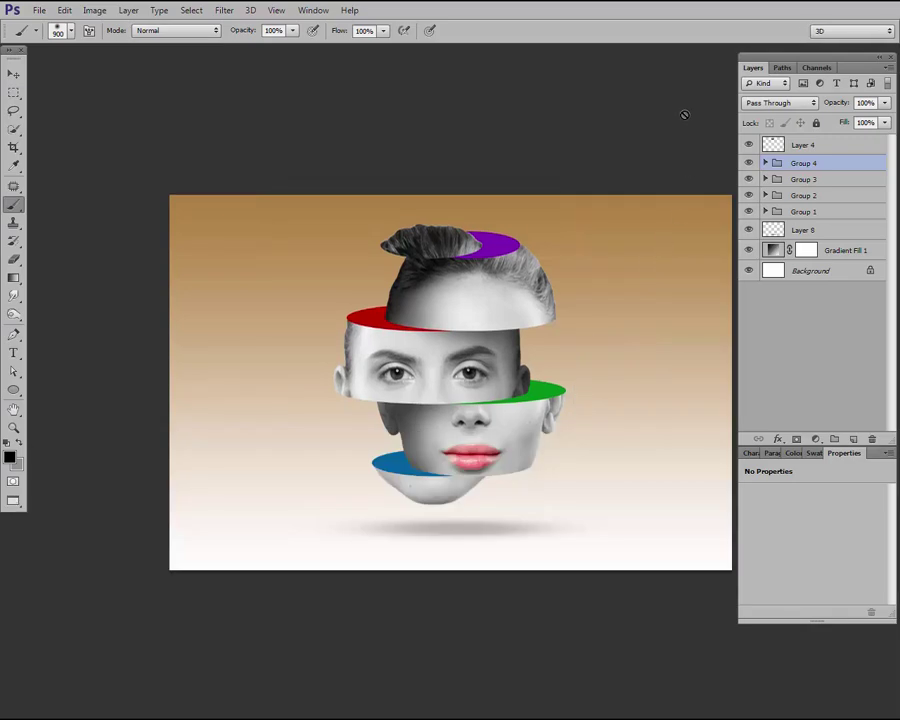
pyautogui.press('f')
pyautogui.hotkey('ctrl', '+')
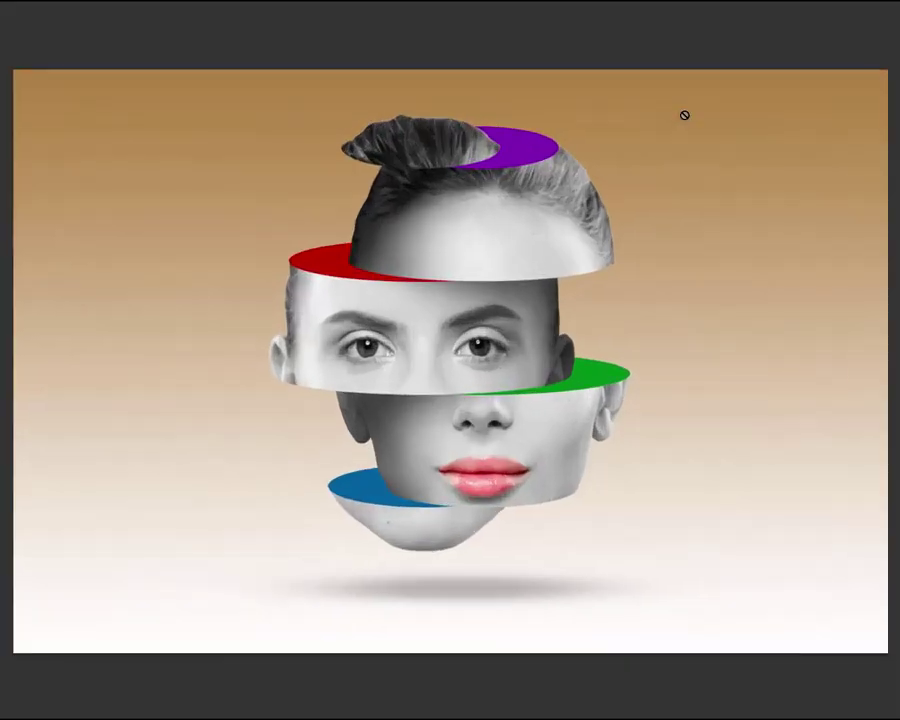
pyautogui.press('f')
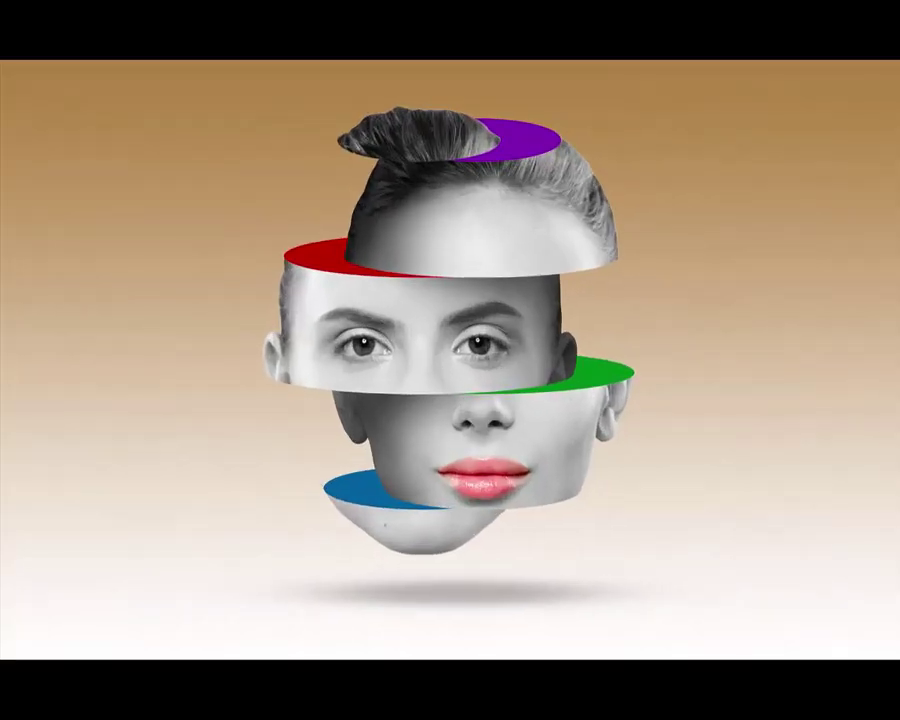